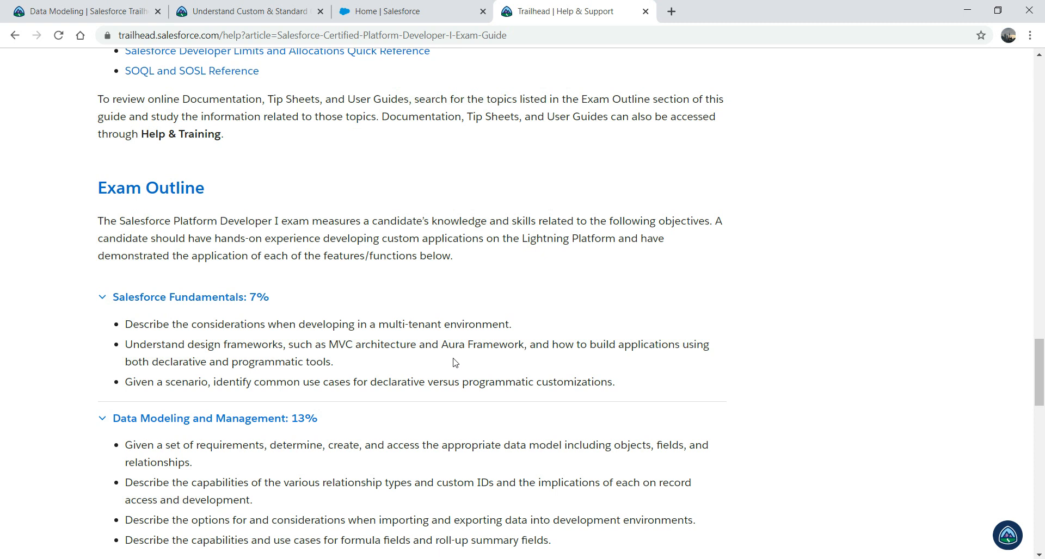
# Step: View the Understand Custom & Standard Objects unit, then return to the Data Modeling module overview
pyautogui.click(273, 13)
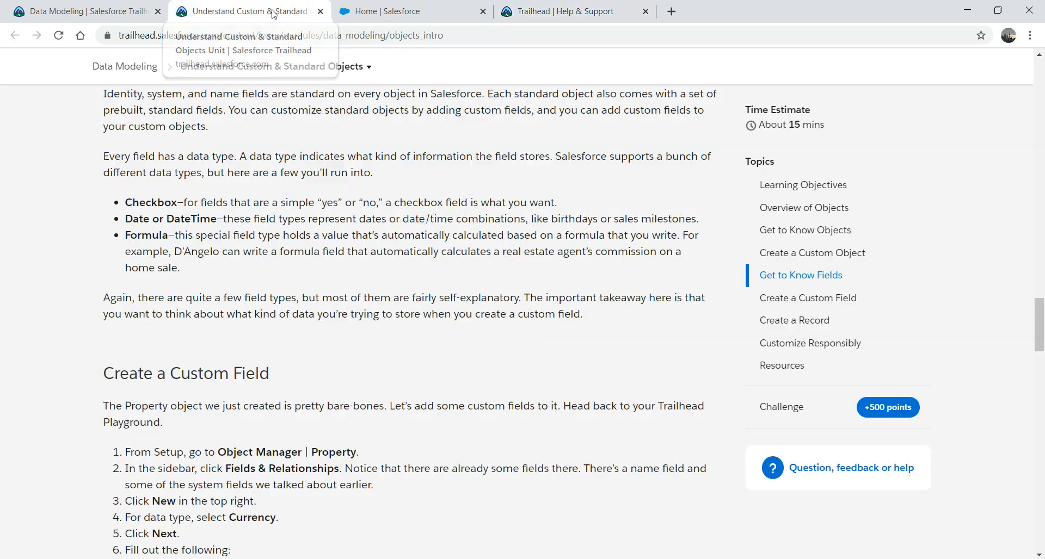
pyautogui.click(95, 13)
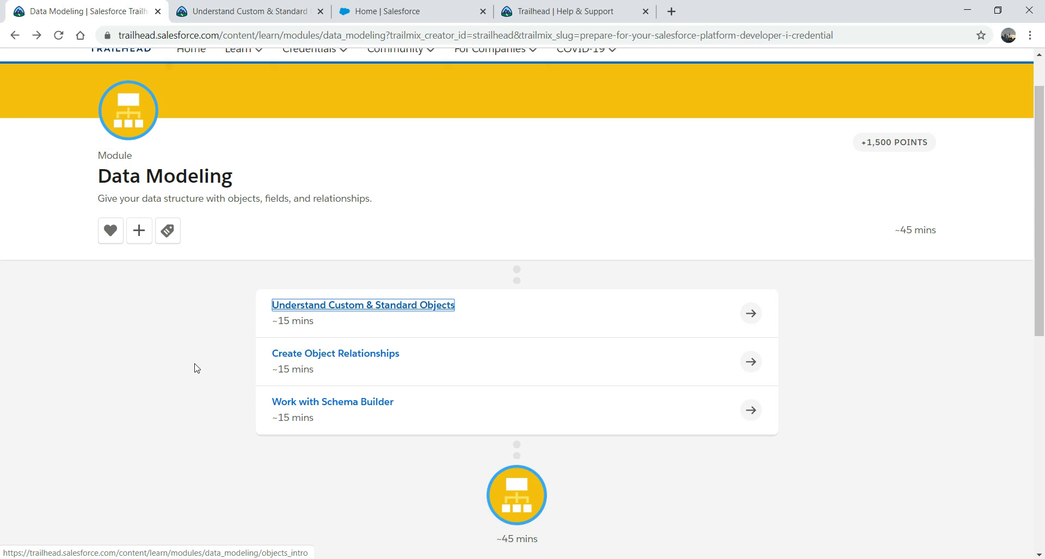
# Step: Switch to the Home | Salesforce tab showing the org's Setup Home
pyautogui.click(379, 15)
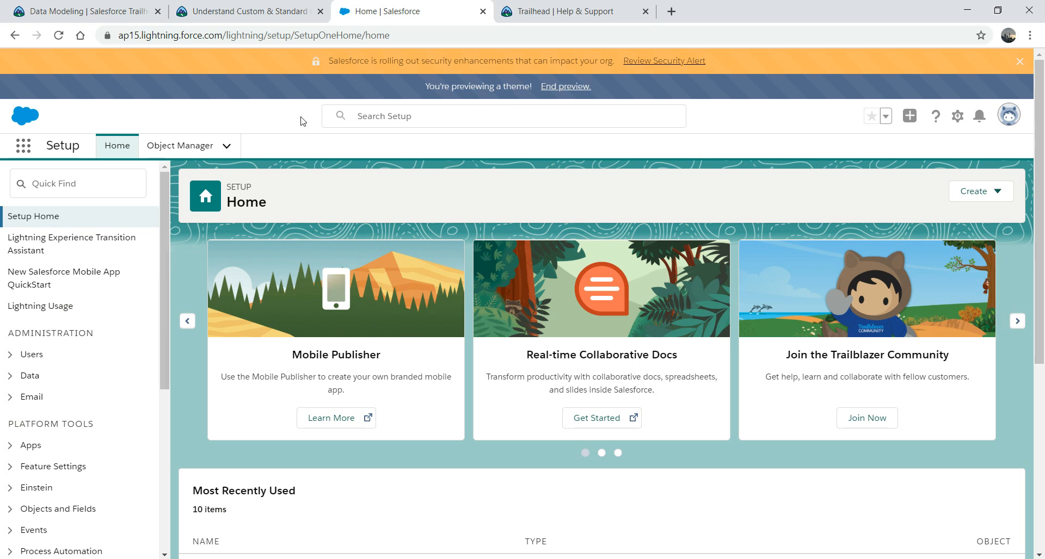
# Step: Go to the Object Manager from Setup, then return to Setup Home
pyautogui.click(957, 116)
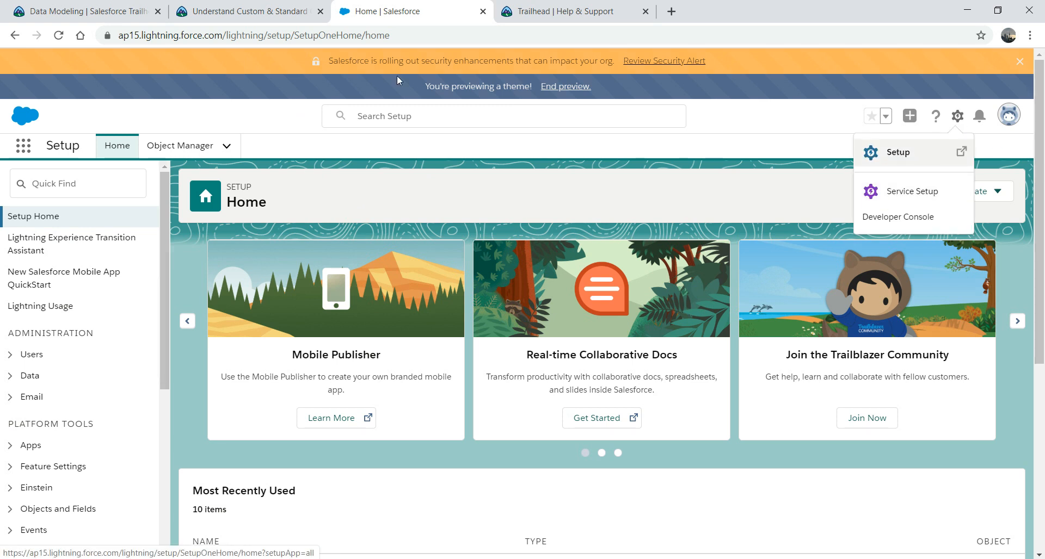
pyautogui.click(499, 156)
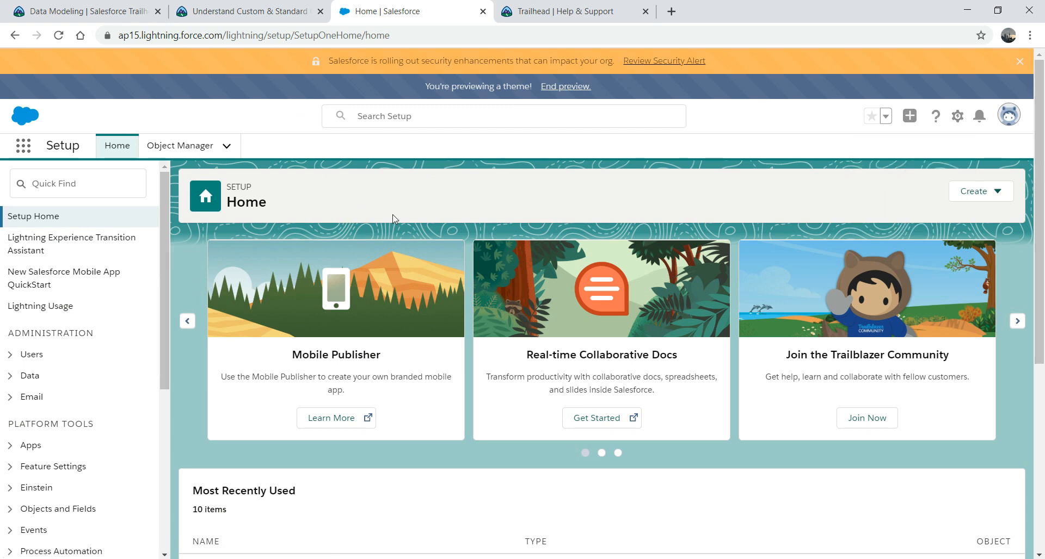
pyautogui.click(185, 153)
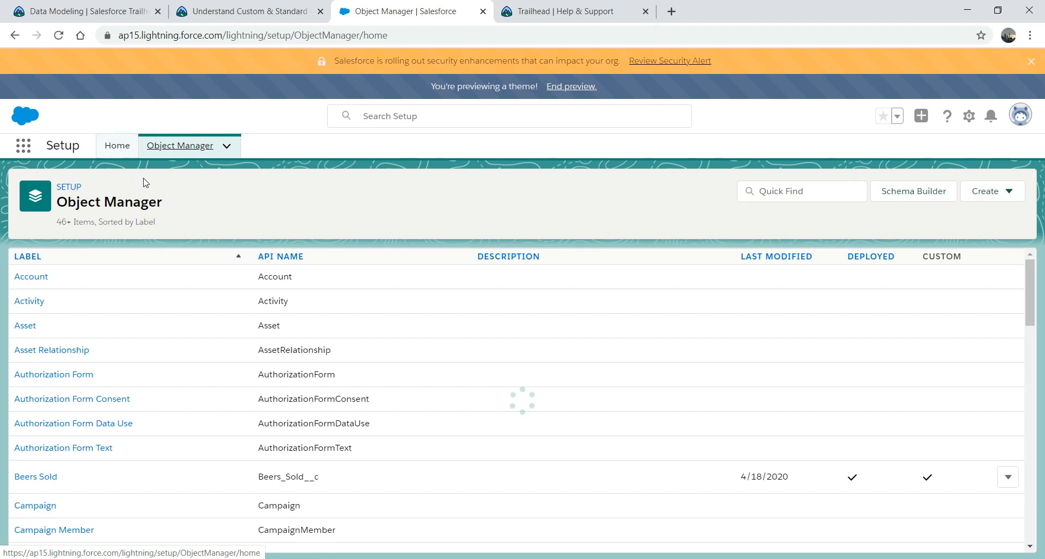
pyautogui.click(66, 189)
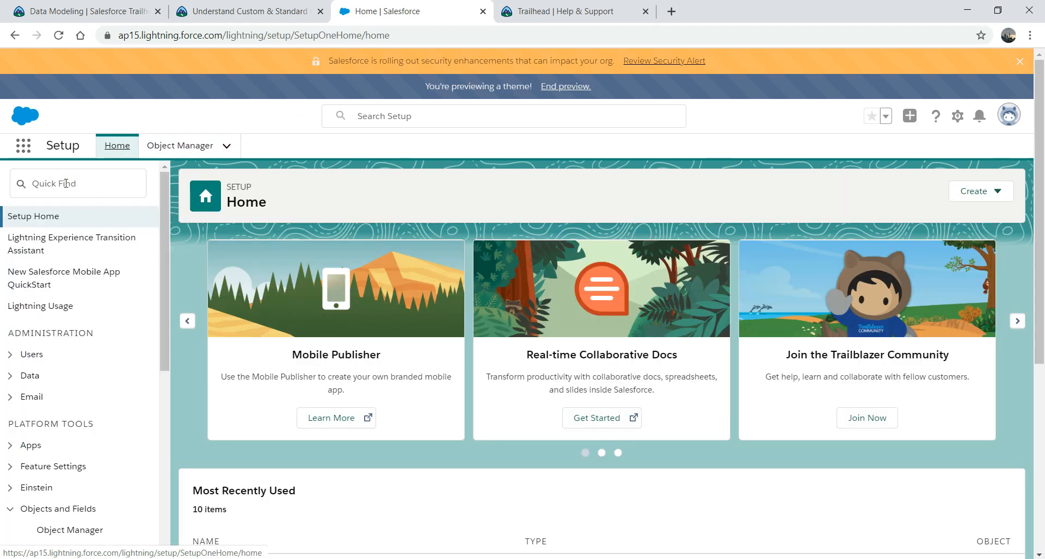
# Step: Search 'object' in the setup Quick Find and open the Object Manager list
pyautogui.click(66, 184)
pyautogui.write('ob')
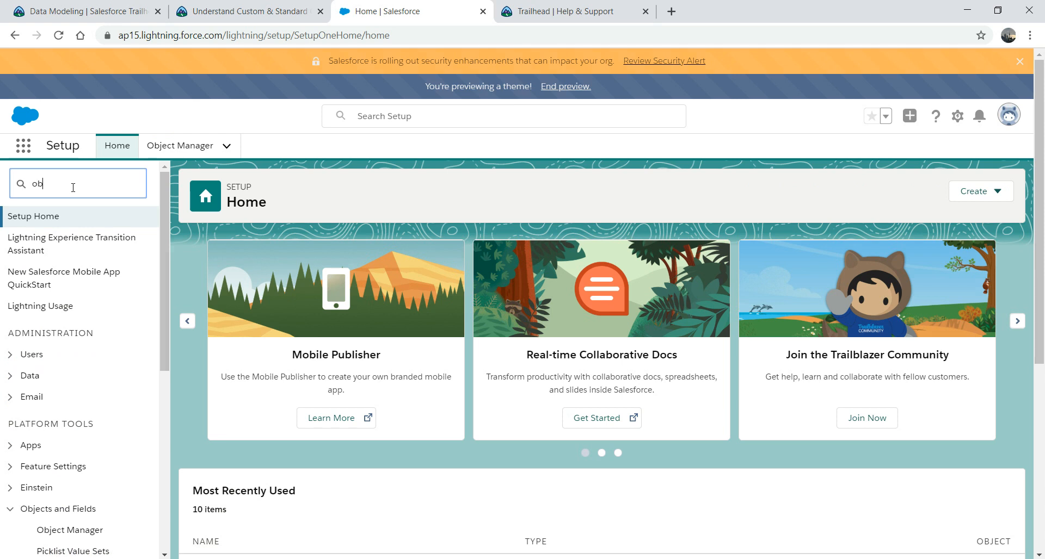
pyautogui.write('ject')
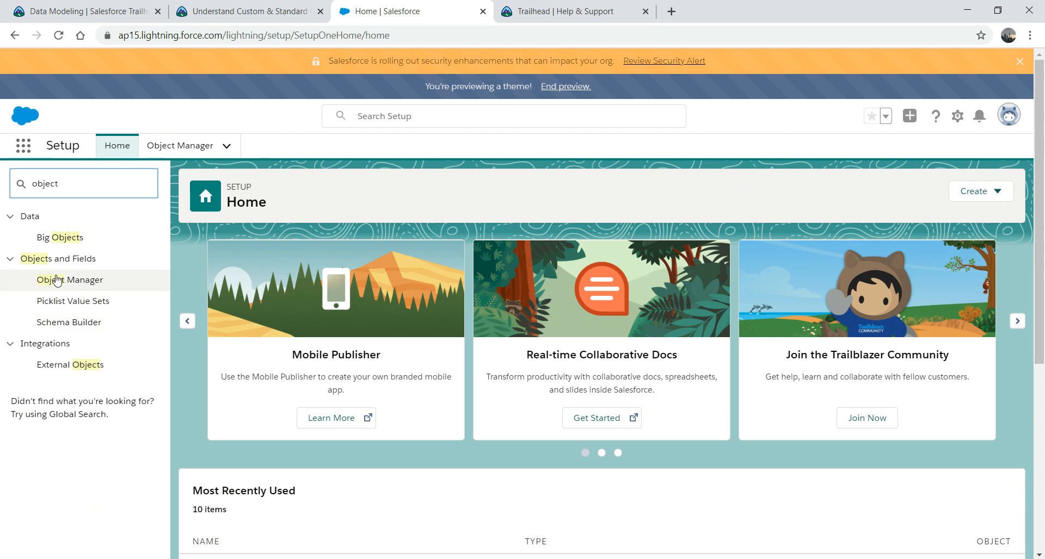
pyautogui.click(180, 146)
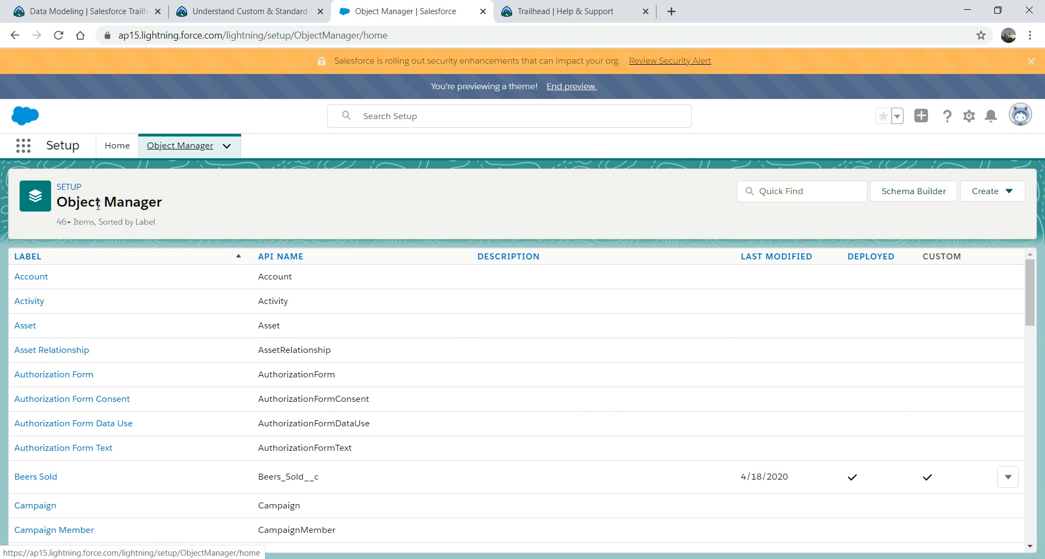
pyautogui.click(72, 186)
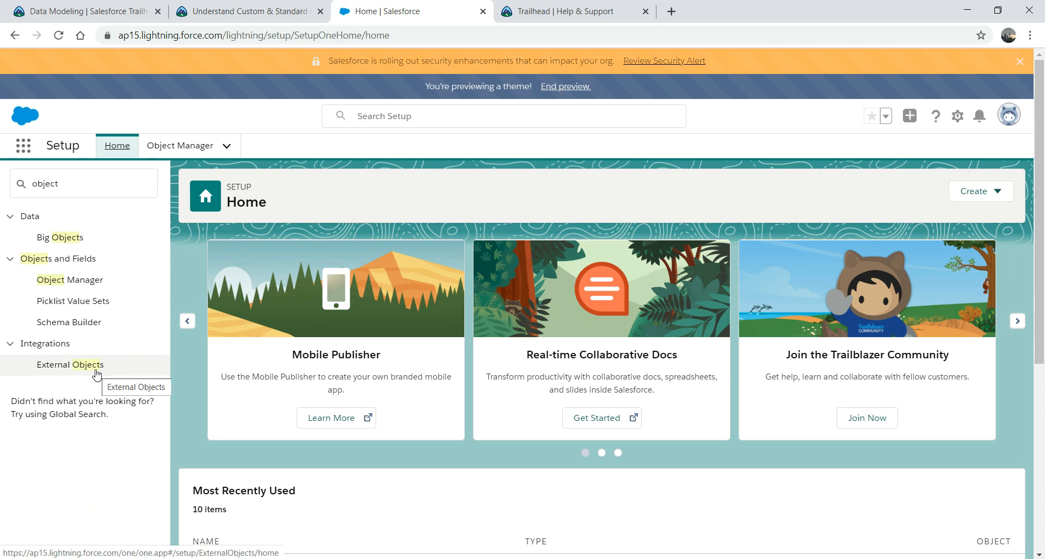
pyautogui.click(167, 146)
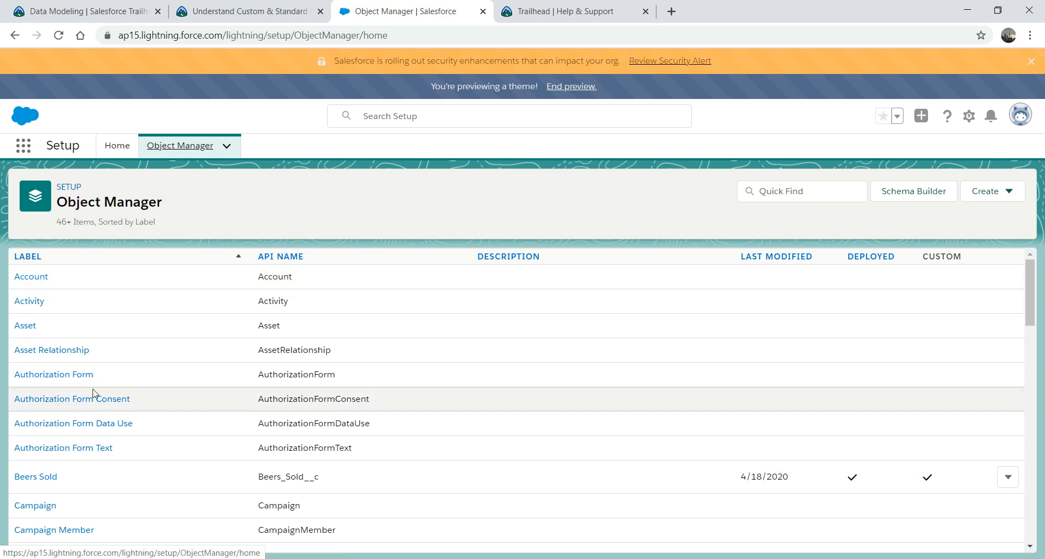
# Step: Browse the Account object's Fields & Relationships list and begin a new custom field
pyautogui.click(31, 278)
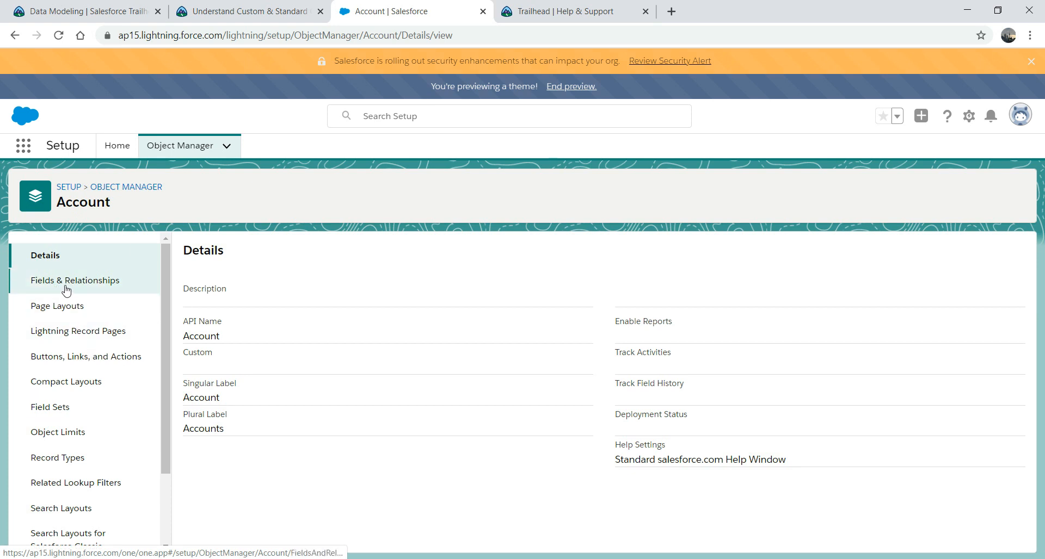
pyautogui.click(99, 281)
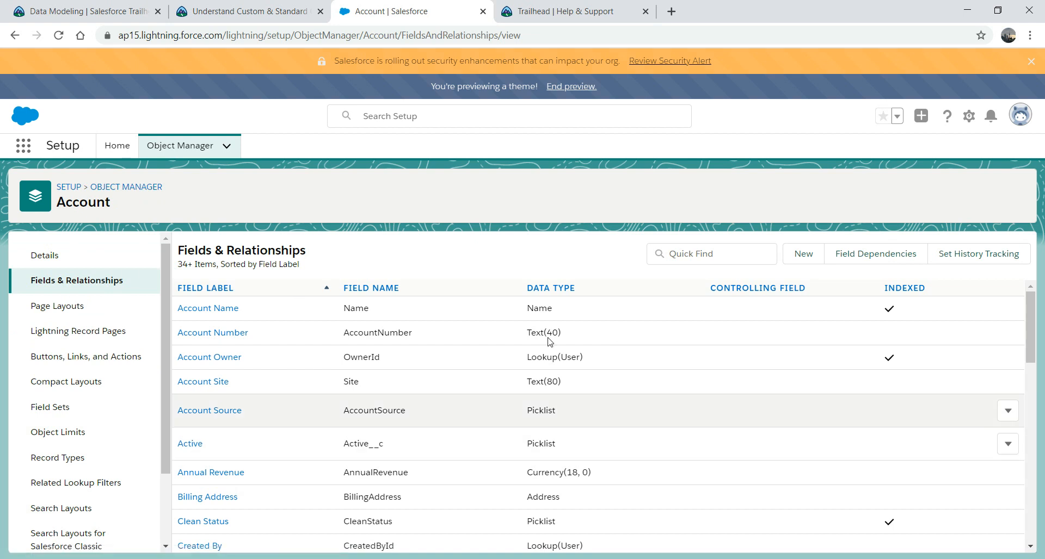
pyautogui.moveTo(1030, 311); pyautogui.dragTo(1038, 289)
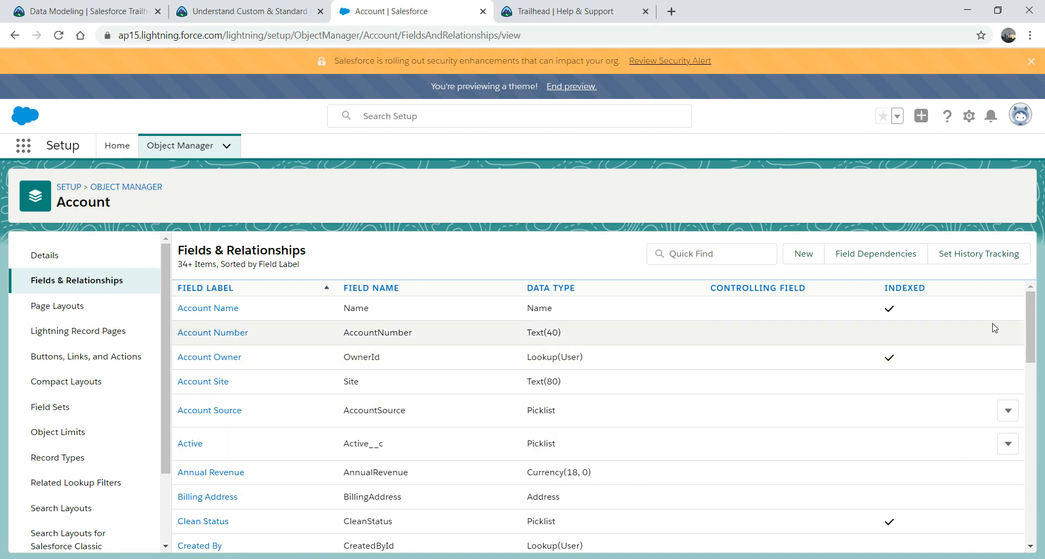
pyautogui.moveTo(1030, 326); pyautogui.dragTo(1030, 375)
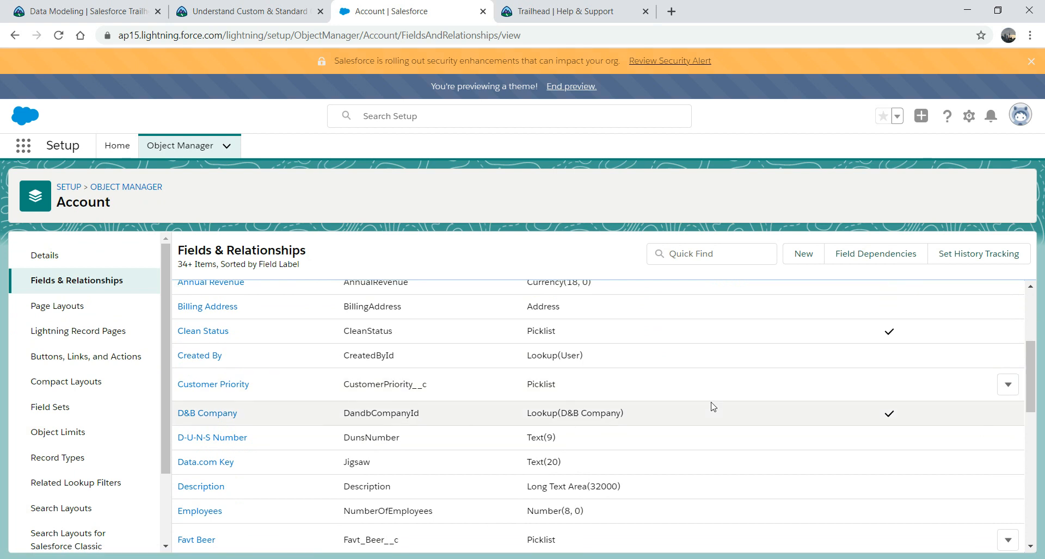
pyautogui.moveTo(1032, 390); pyautogui.dragTo(1033, 326)
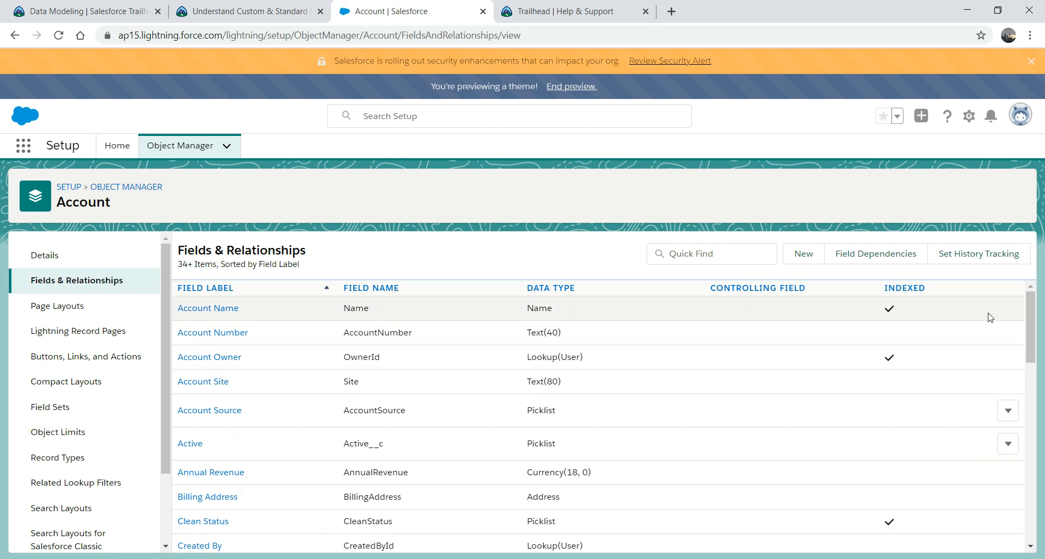
pyautogui.click(1007, 412)
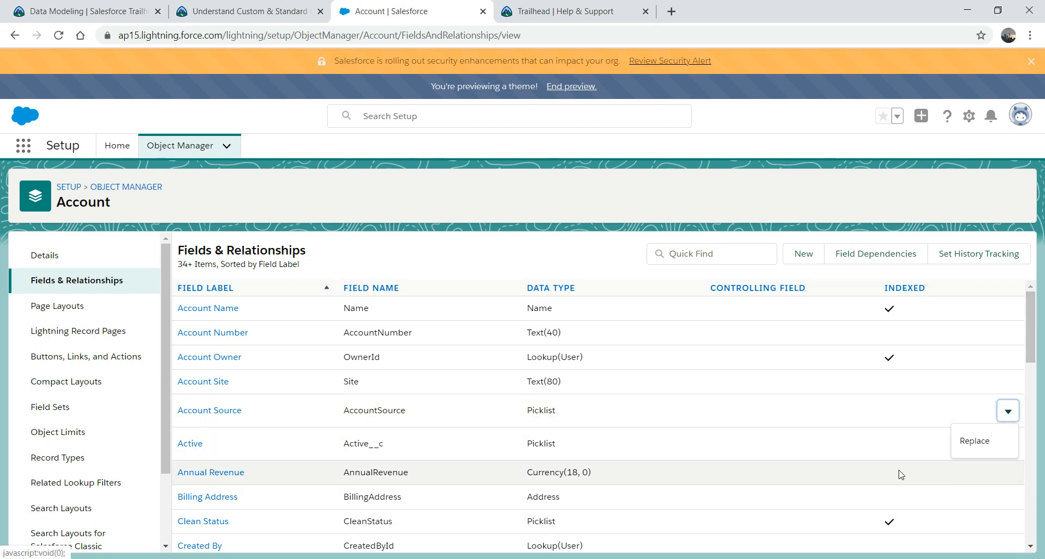
pyautogui.moveTo(1029, 326); pyautogui.dragTo(1022, 409)
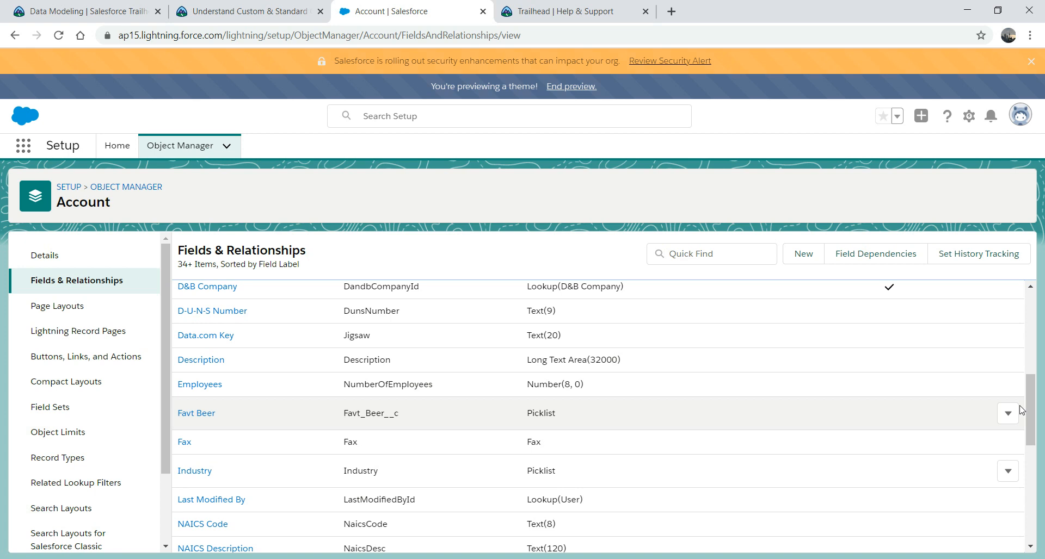
pyautogui.click(800, 255)
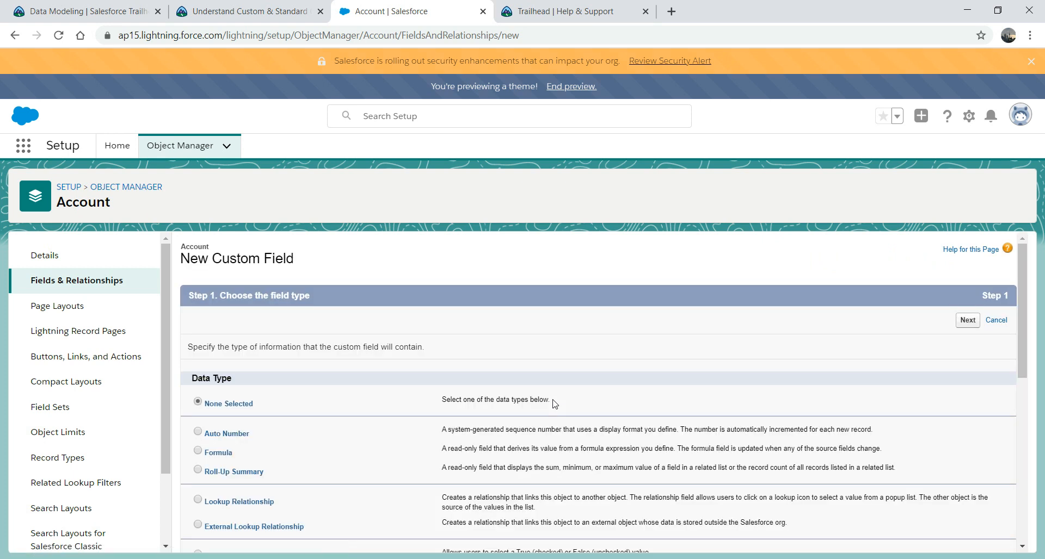
# Step: Choose Text as the new Account field's data type and continue to the details step
pyautogui.moveTo(1020, 288); pyautogui.dragTo(1013, 353)
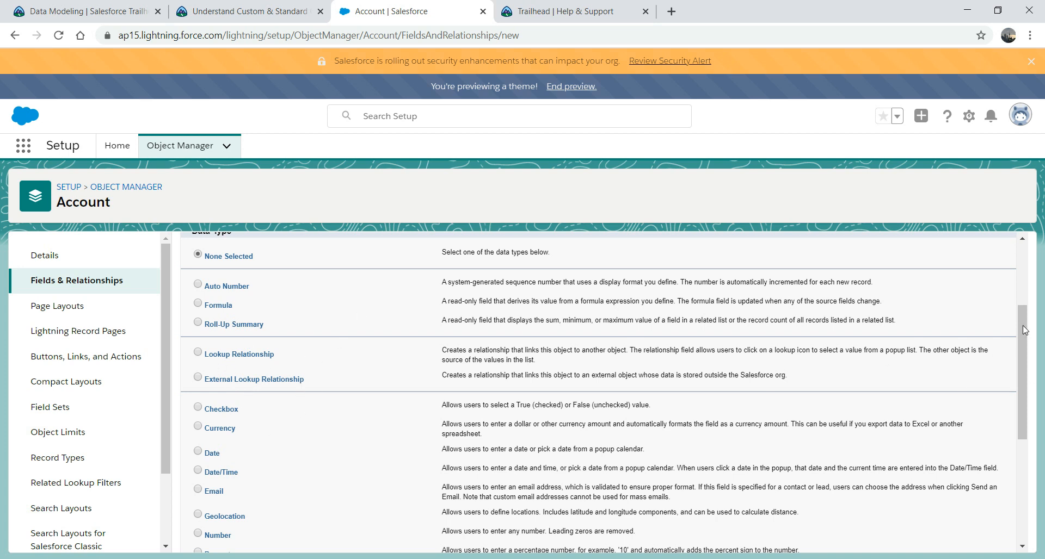
pyautogui.moveTo(1020, 333); pyautogui.dragTo(1011, 409)
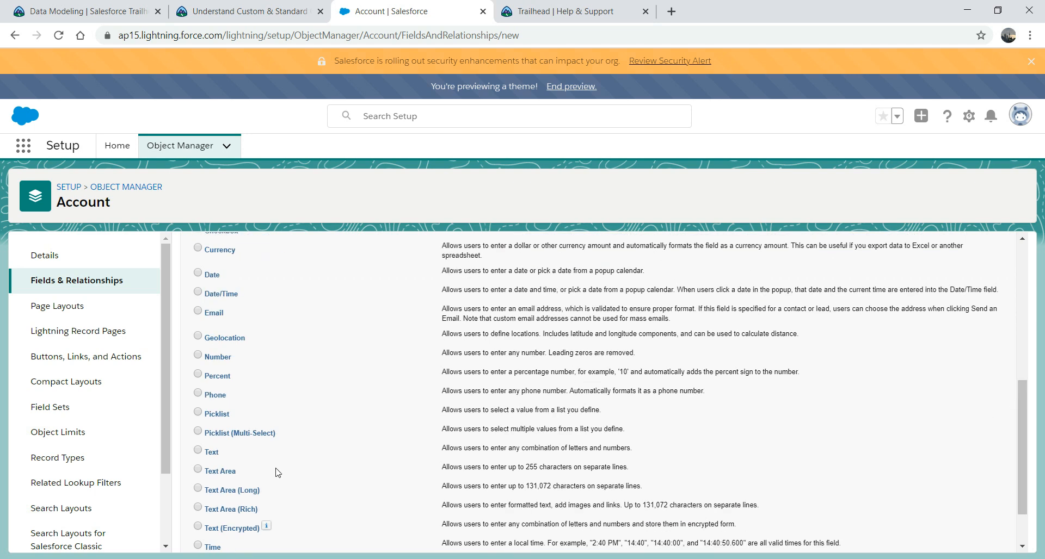
pyautogui.click(198, 451)
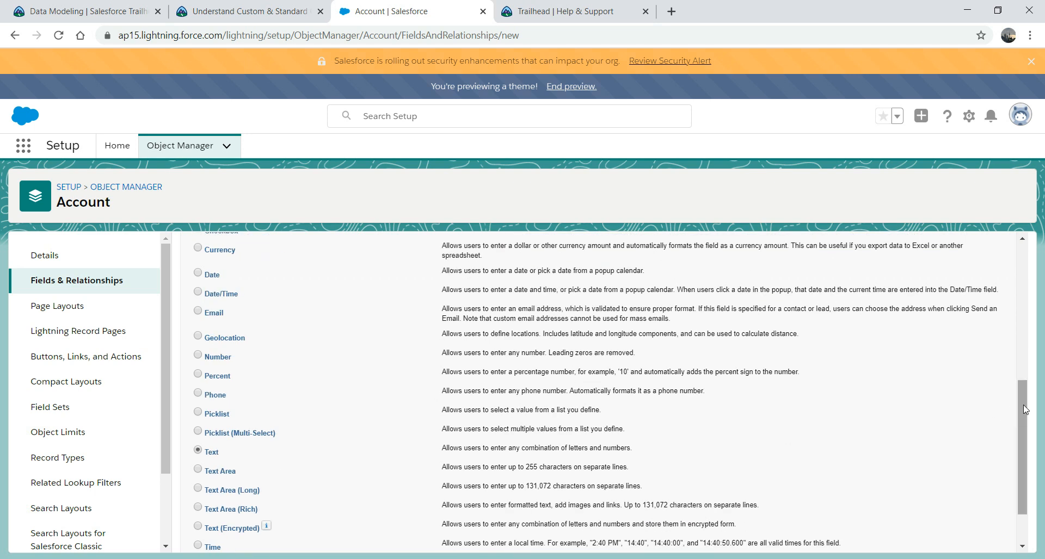
pyautogui.moveTo(1023, 405); pyautogui.dragTo(1023, 493)
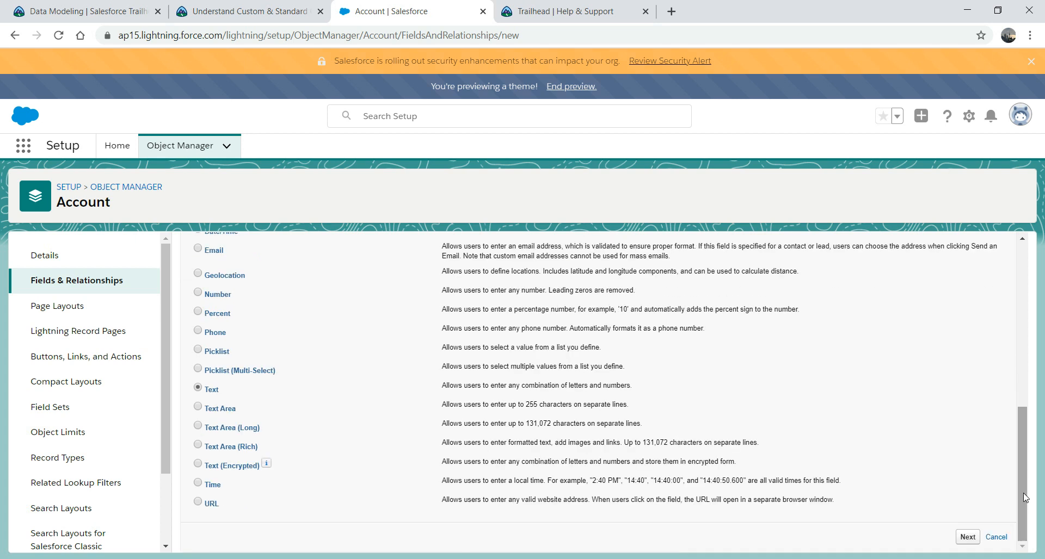
pyautogui.moveTo(1021, 484)
pyautogui.mouseDown()
pyautogui.moveTo(1016, 467)
pyautogui.moveTo(1020, 482)
pyautogui.mouseUp()
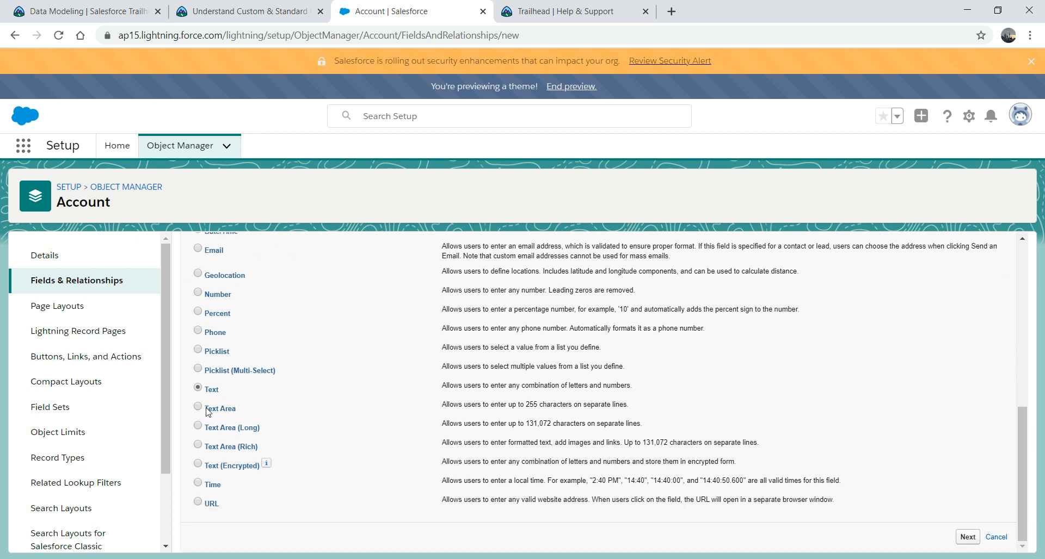
pyautogui.click(965, 538)
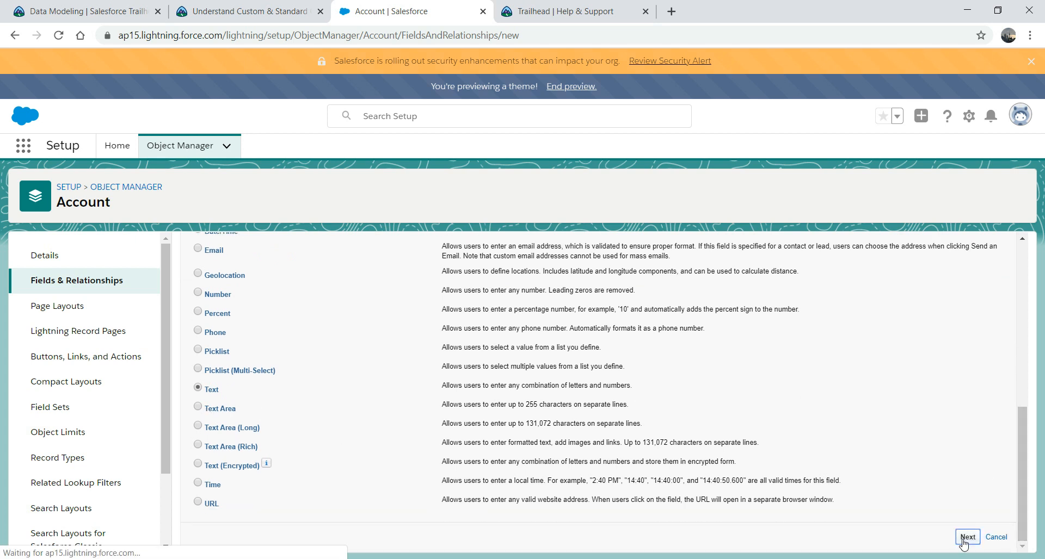
# Step: Label the field TestField, letting the field name auto-fill, and set its length to 255
pyautogui.click(381, 350)
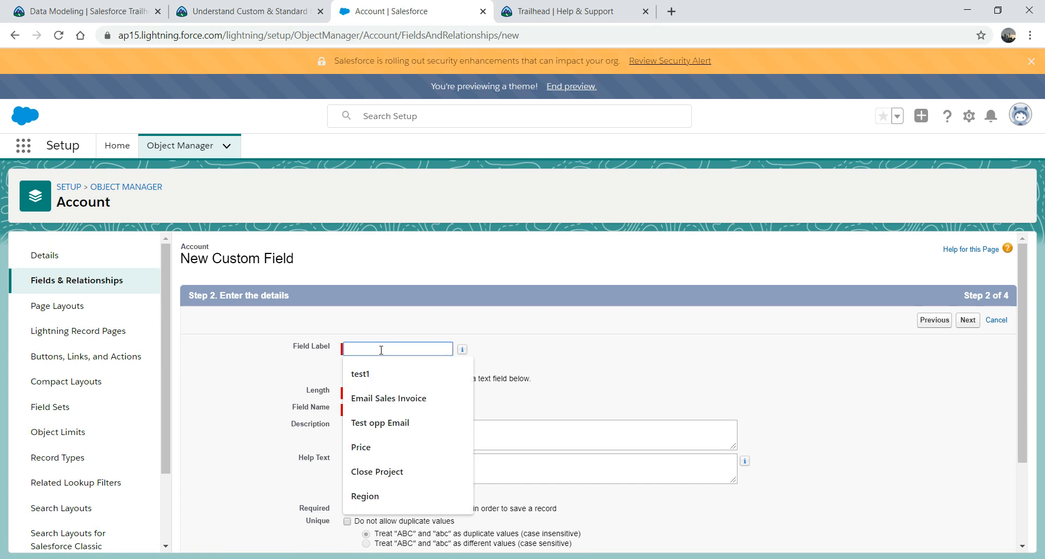
pyautogui.write('Test')
pyautogui.press('BackSpace')
pyautogui.press('BackSpace')
pyautogui.press('BackSpace')
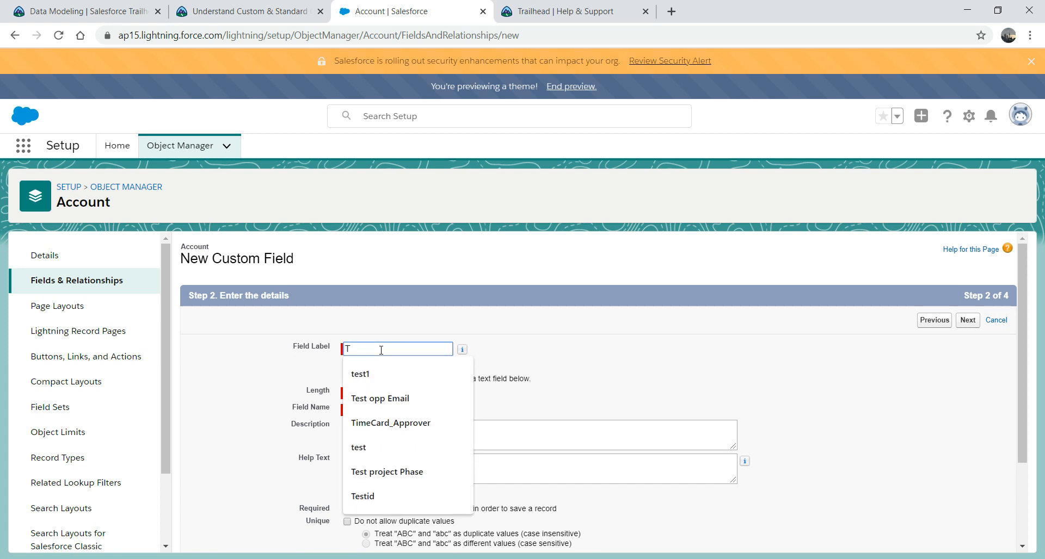
pyautogui.write('estField')
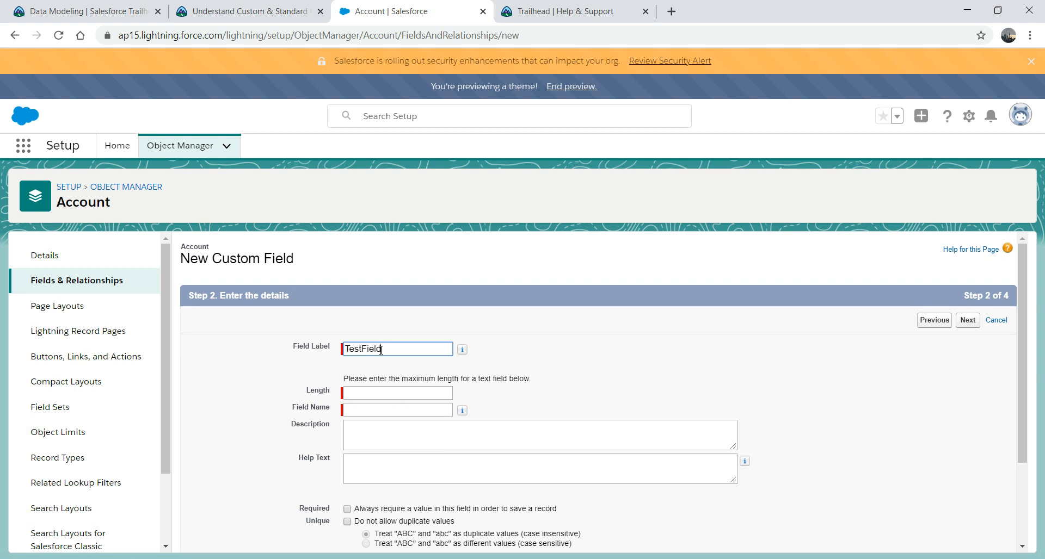
pyautogui.press('Tab')
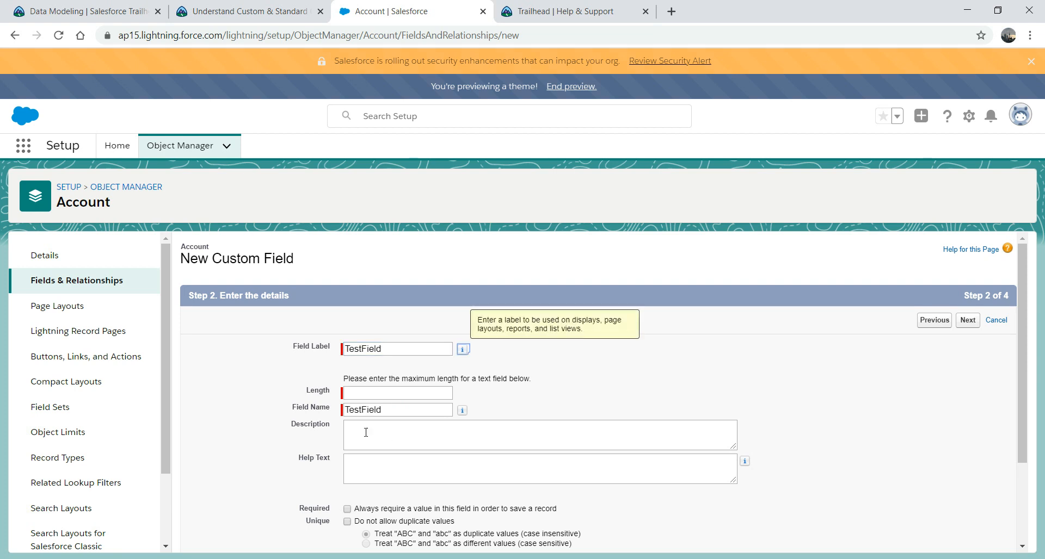
pyautogui.click(380, 395)
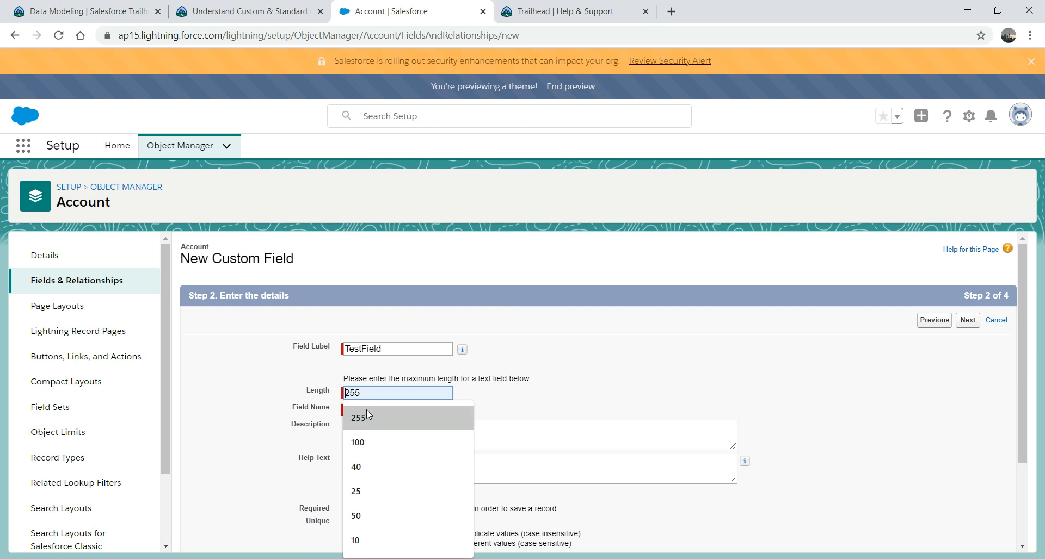
pyautogui.click(366, 414)
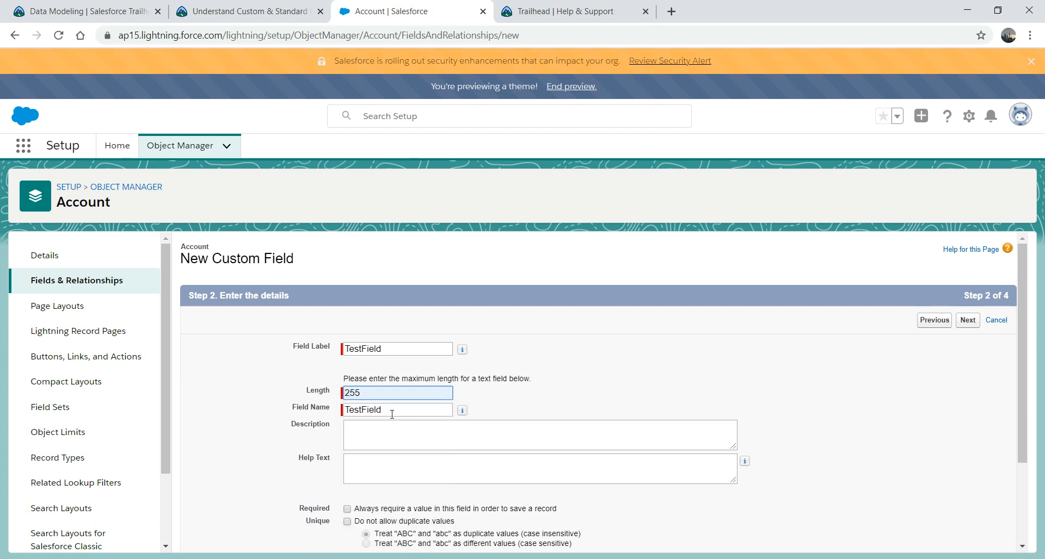
pyautogui.scroll(-3, 1019, 335)
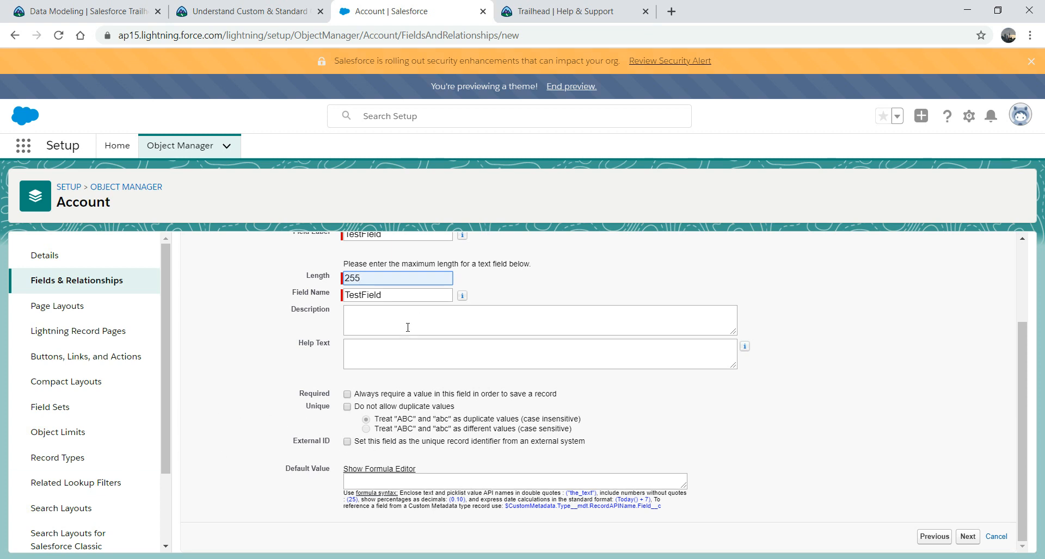
# Step: Make TestField visible to all profiles and advance to the page layout step
pyautogui.click(968, 538)
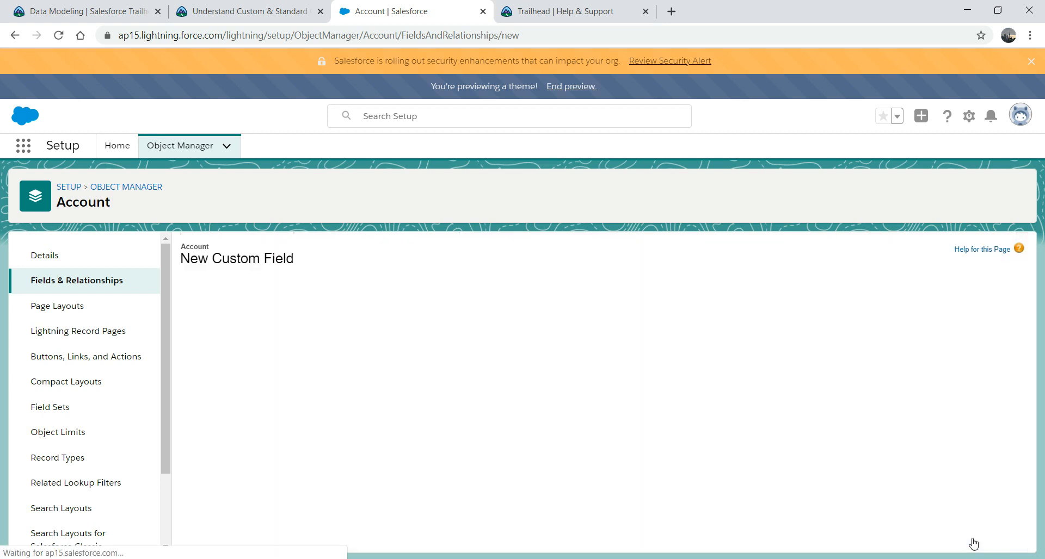
pyautogui.moveTo(1023, 291); pyautogui.dragTo(1018, 315)
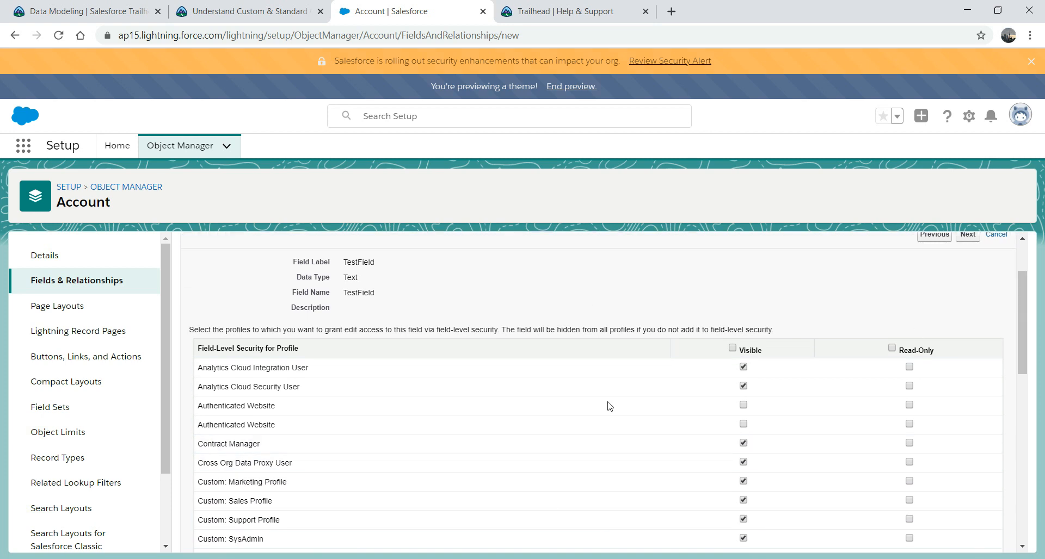
pyautogui.click(732, 348)
pyautogui.scroll(1, 1023, 321)
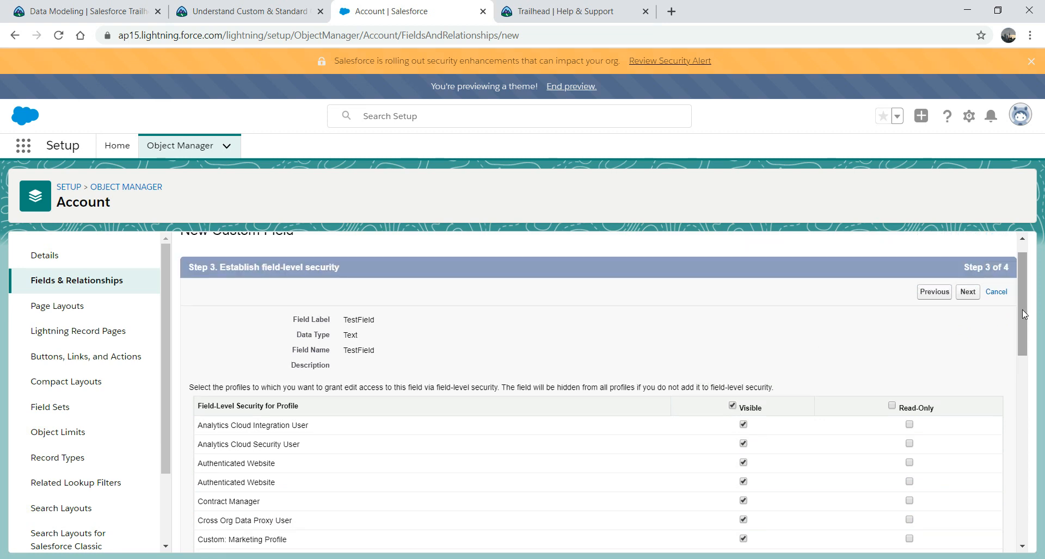
pyautogui.click(967, 292)
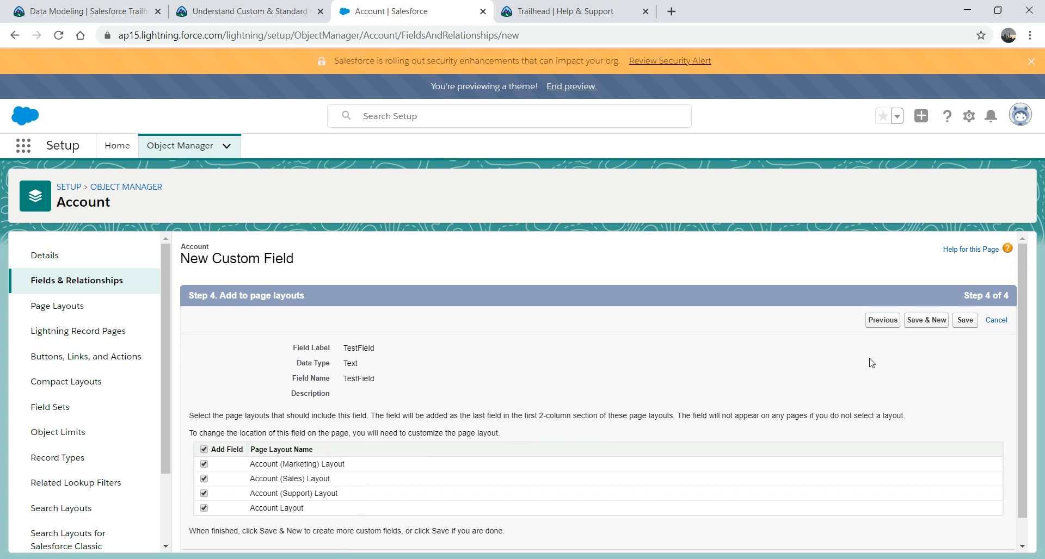
# Step: Save TestField, find it by filtering Account fields for 'test', then return to Setup Home
pyautogui.click(965, 322)
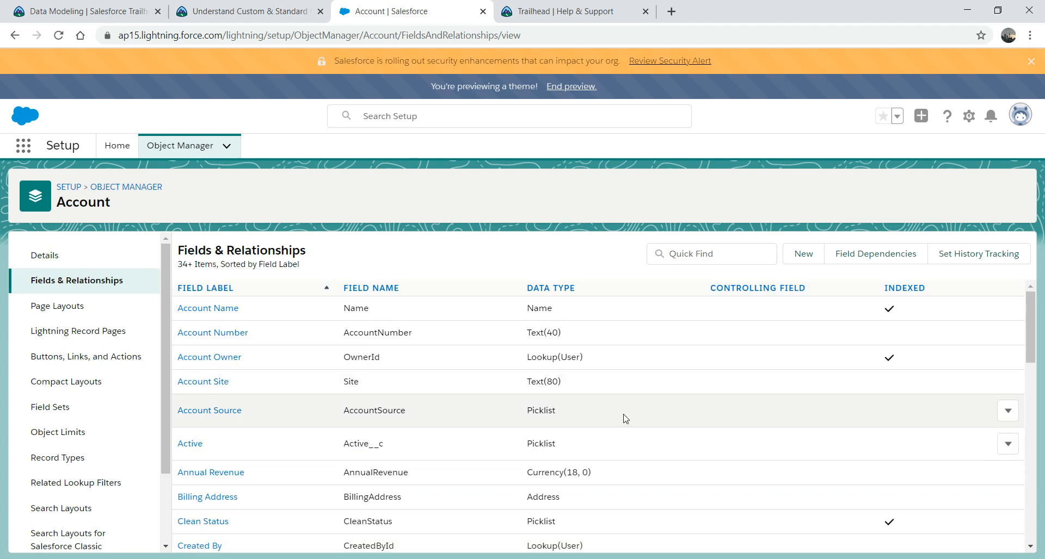
pyautogui.moveTo(1037, 335)
pyautogui.mouseDown()
pyautogui.moveTo(1031, 517)
pyautogui.moveTo(1043, 348)
pyautogui.mouseUp()
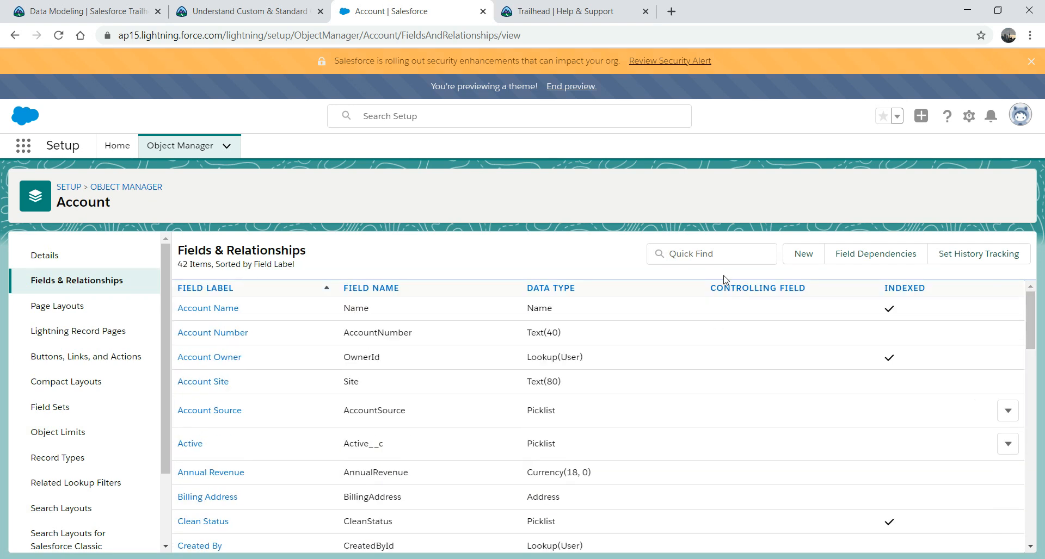
pyautogui.click(709, 255)
pyautogui.write('t')
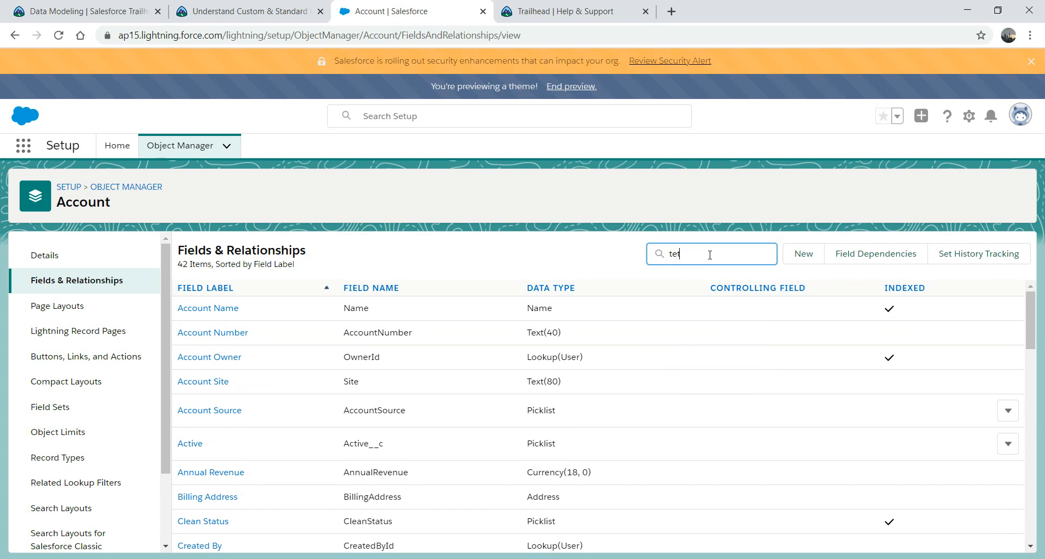
pyautogui.write('est')
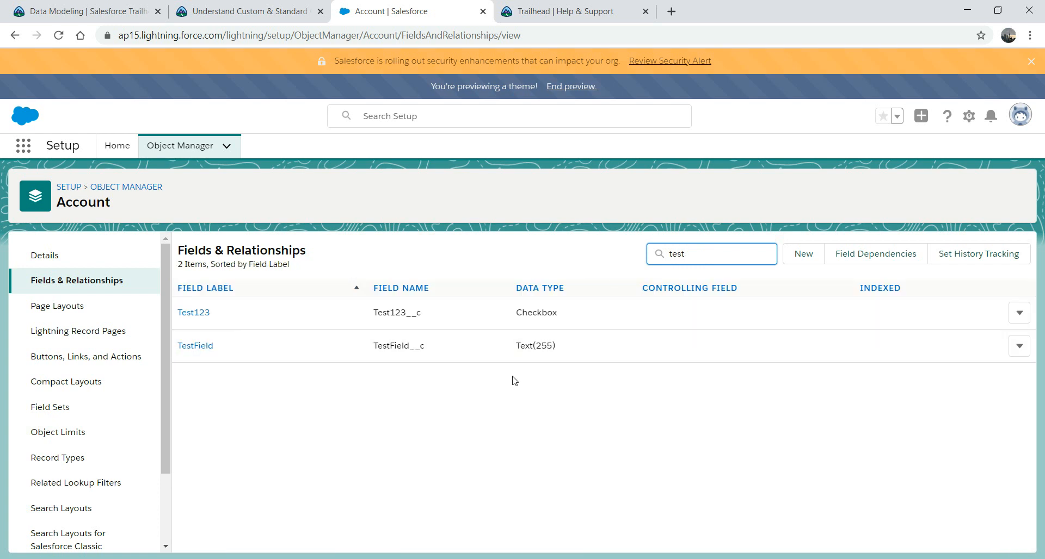
pyautogui.click(1019, 346)
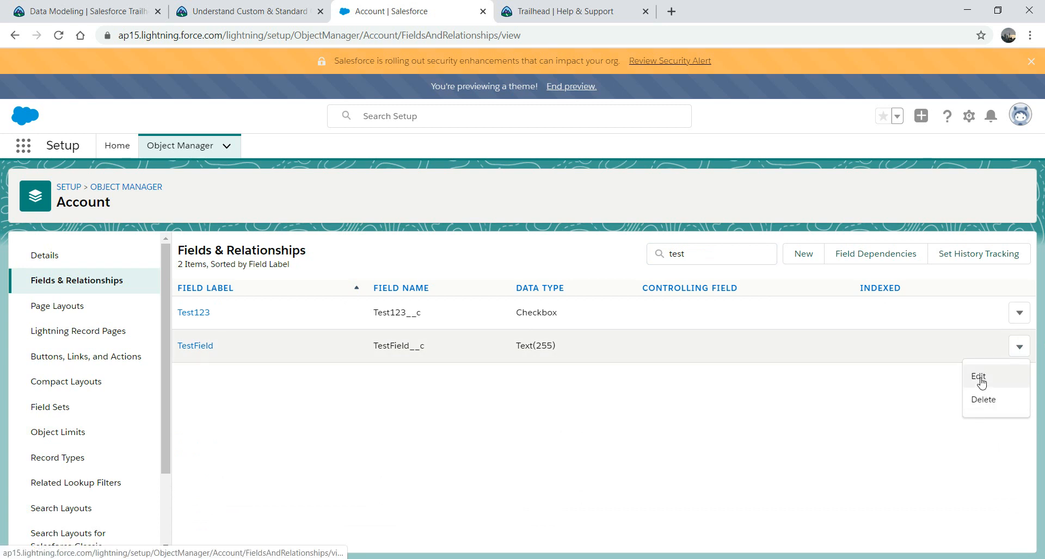
pyautogui.click(653, 419)
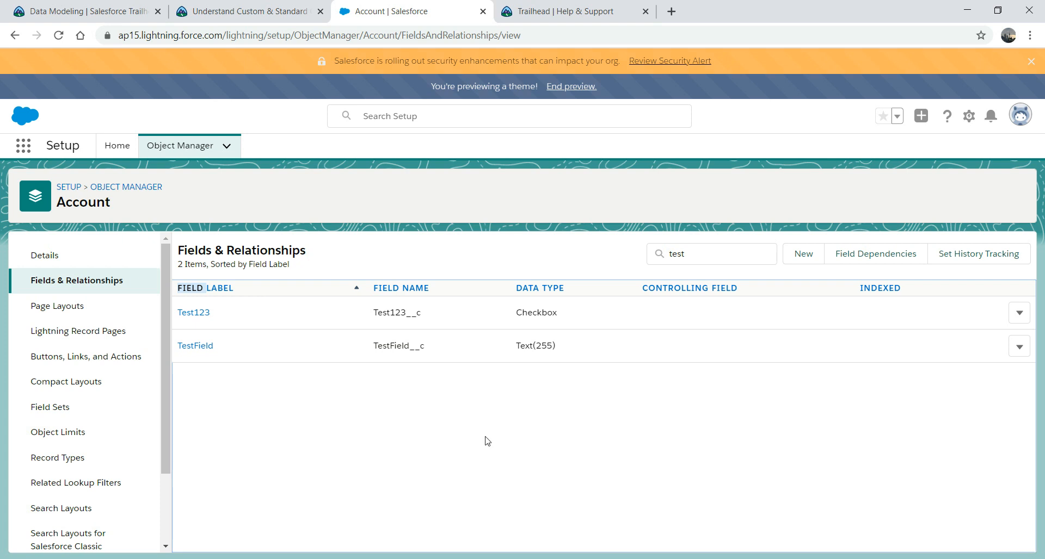
pyautogui.click(68, 188)
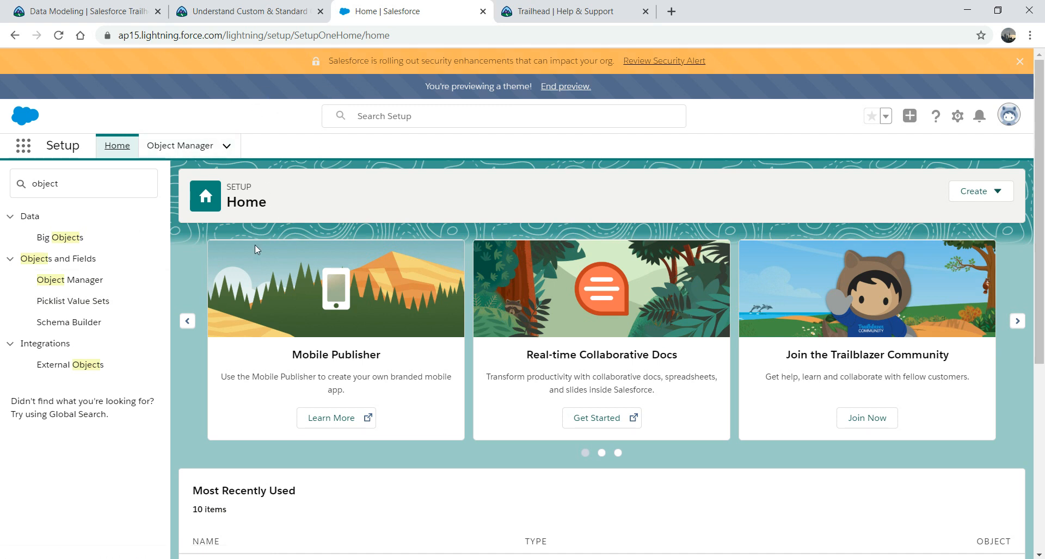
# Step: In Object Manager, choose Create > Custom Object
pyautogui.click(170, 147)
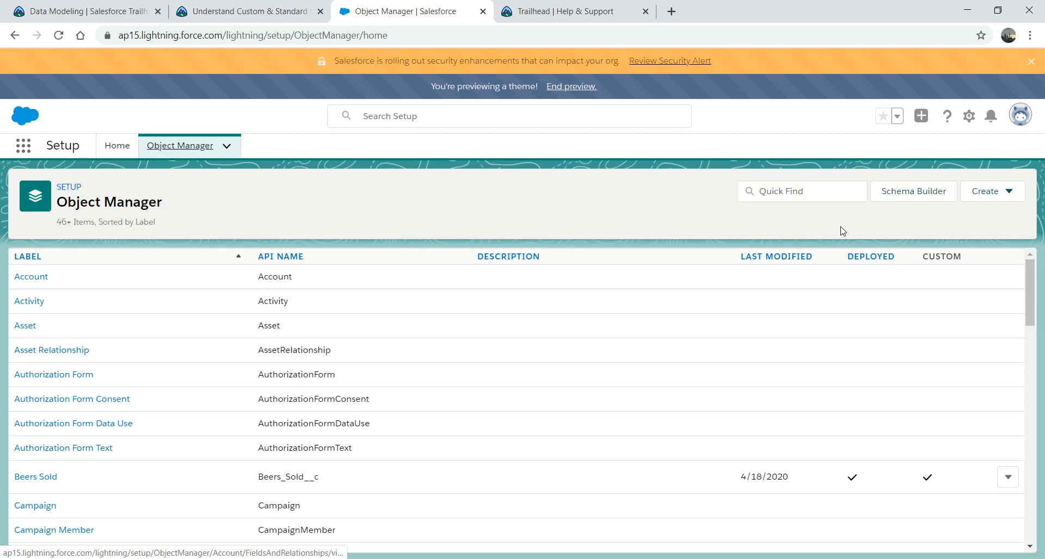
pyautogui.click(997, 196)
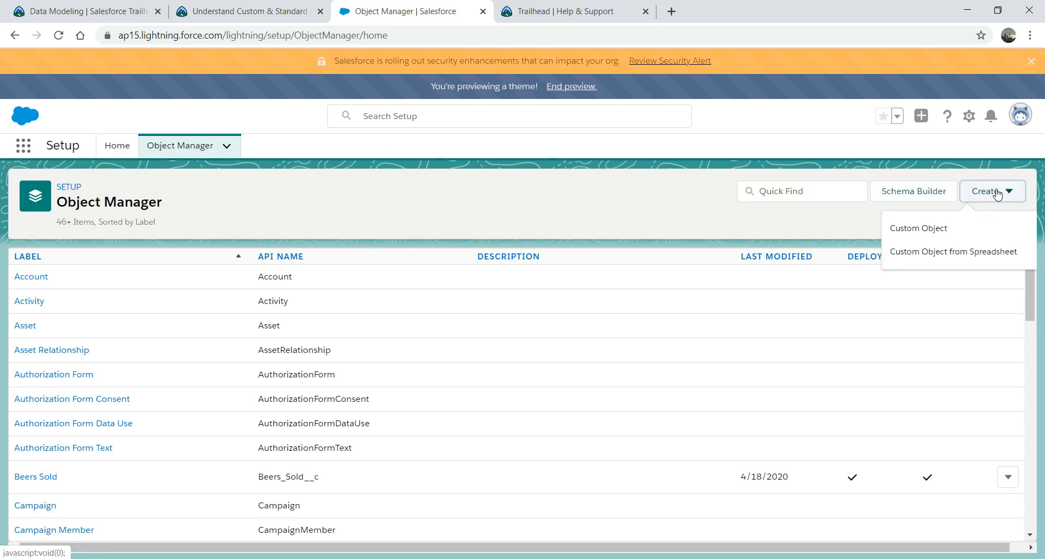
pyautogui.click(939, 229)
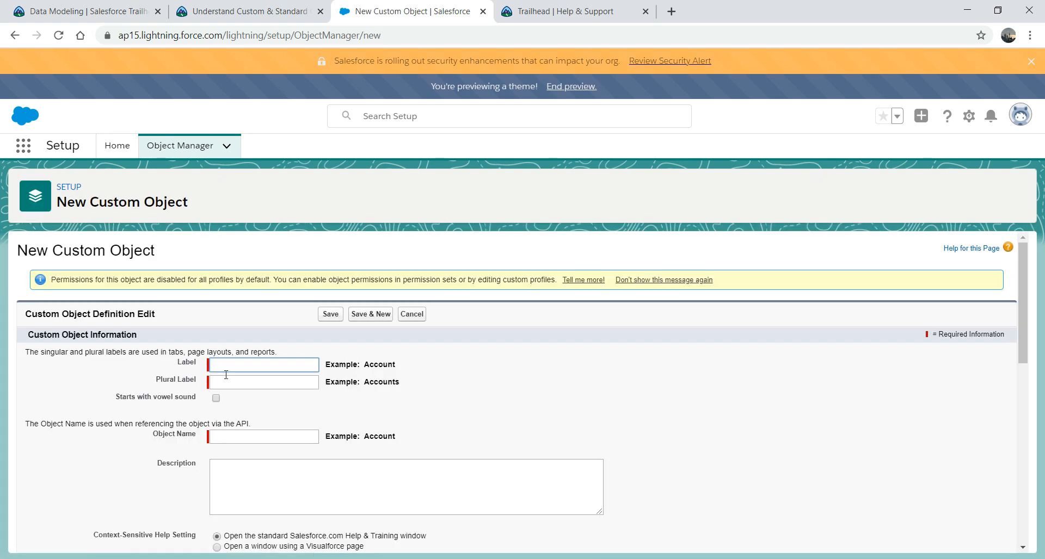
# Step: Enter the label PorterBeer and plural label PorterBeers
pyautogui.write('PorterBeer')
pyautogui.press('Tab')
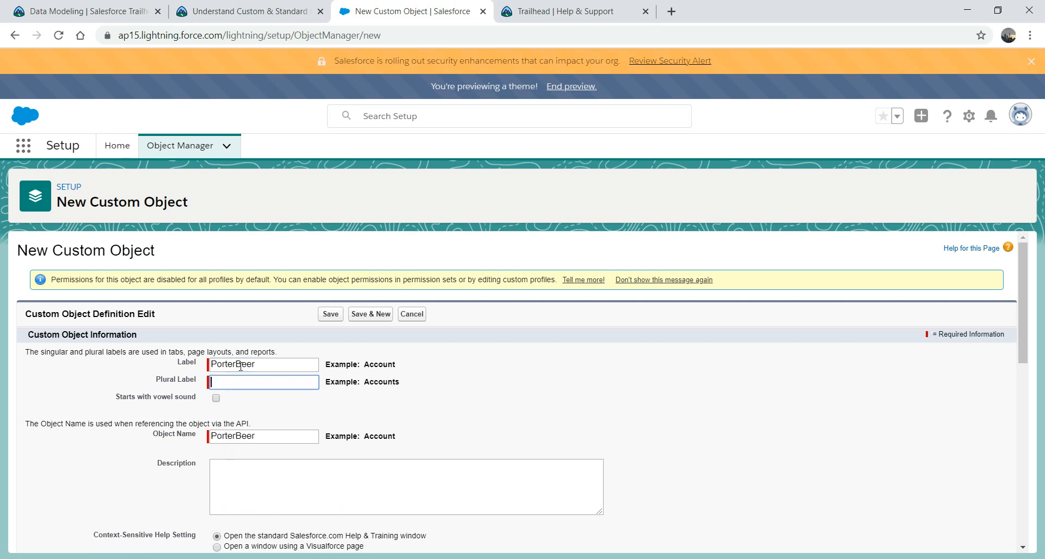
pyautogui.write('Pr')
pyautogui.press('BackSpace')
pyautogui.write('orterBeers')
pyautogui.press('Tab')
# Step: Enable reports, activities, field history, Chatter groups, search and the tab wizard, then save
pyautogui.moveTo(1026, 335); pyautogui.dragTo(1022, 413)
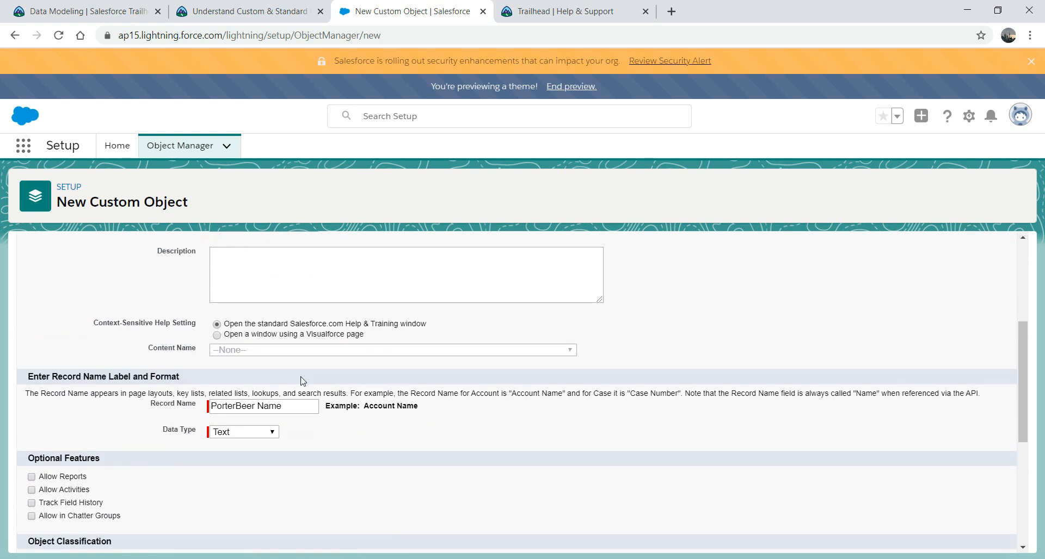
pyautogui.click(31, 477)
pyautogui.click(32, 490)
pyautogui.click(31, 504)
pyautogui.click(32, 516)
pyautogui.moveTo(1023, 380); pyautogui.dragTo(1024, 479)
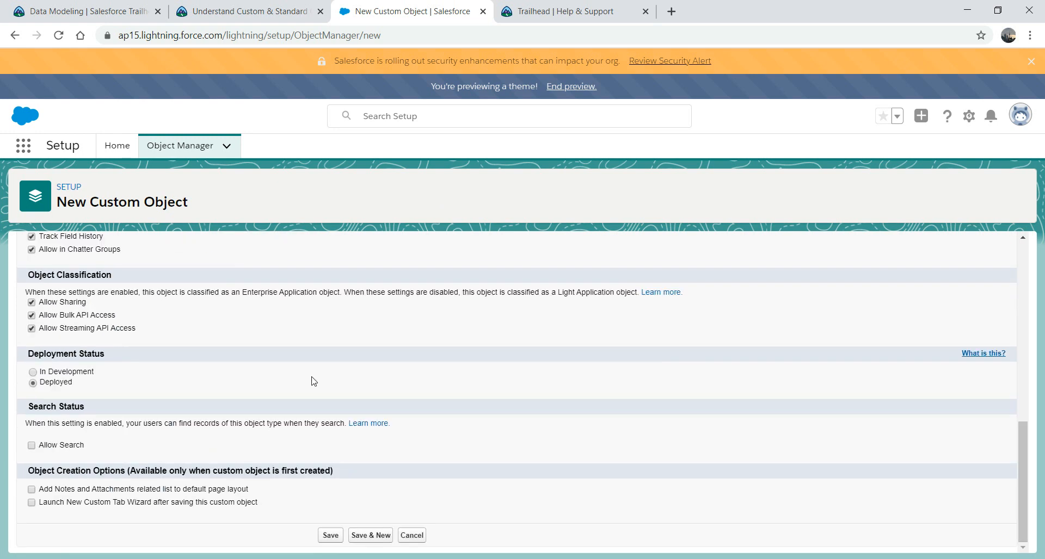
pyautogui.click(31, 503)
pyautogui.click(32, 445)
pyautogui.click(329, 535)
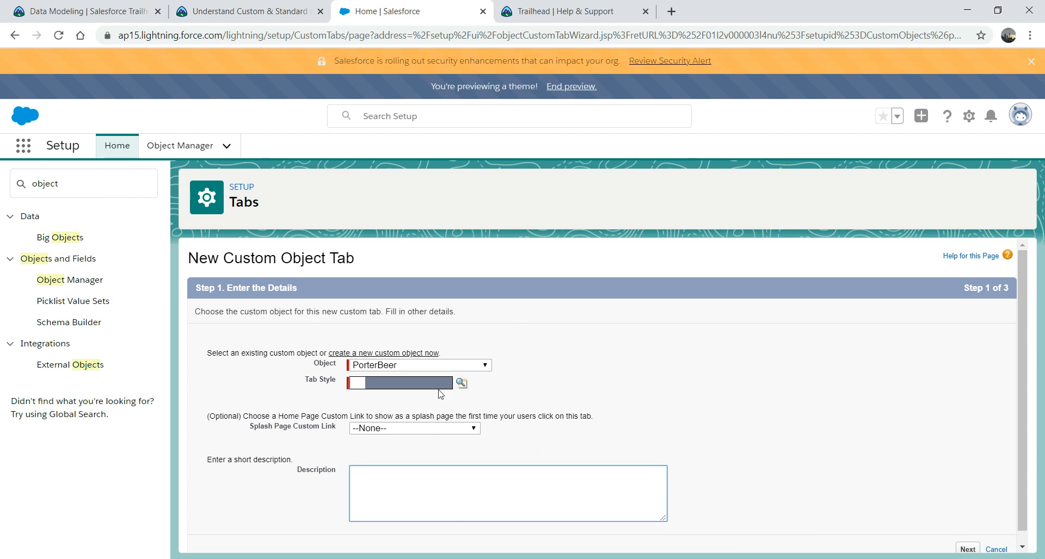
# Step: Give the PorterBeer tab the Phone style and the description 'This is for porter bee'
pyautogui.click(463, 384)
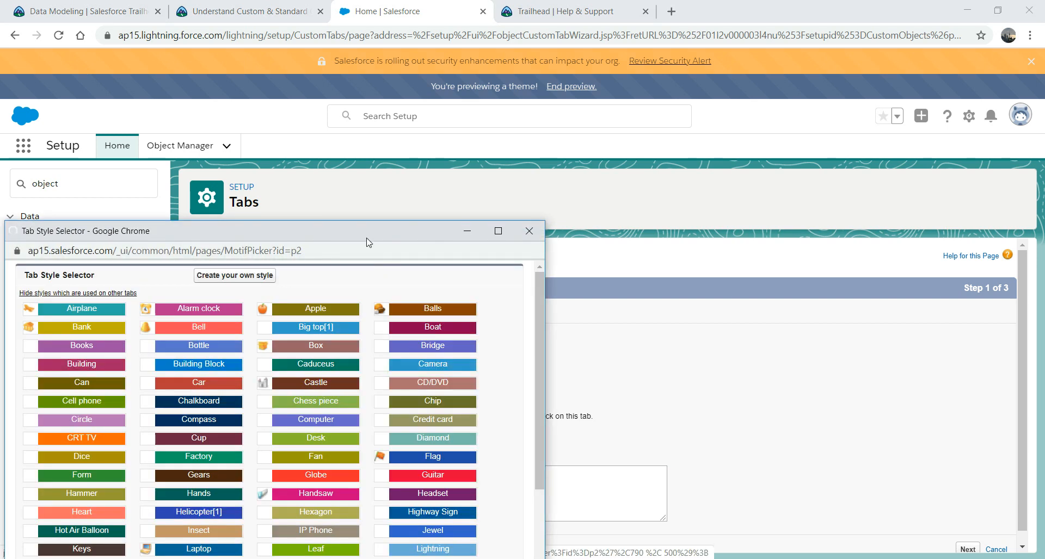
pyautogui.doubleClick(367, 237)
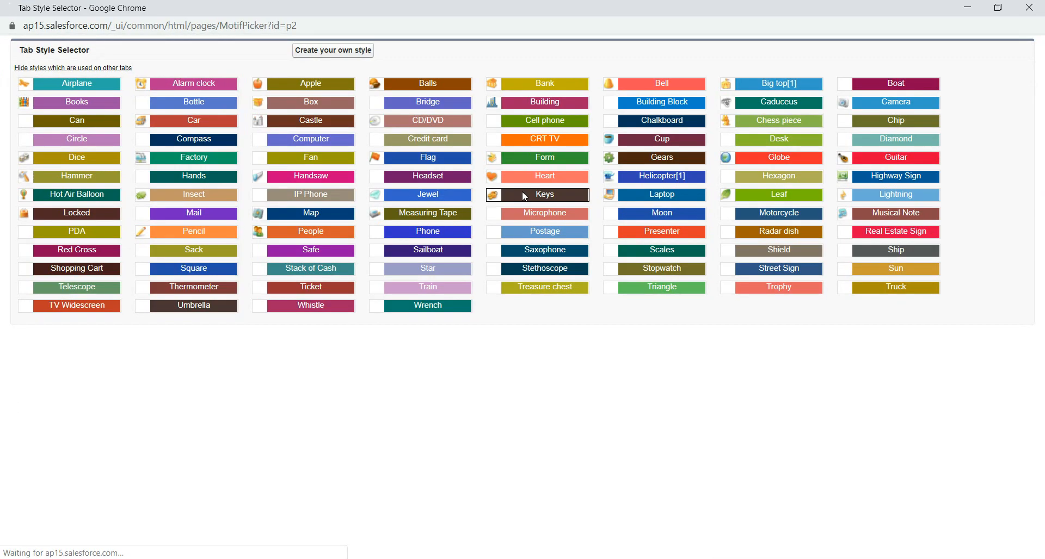
pyautogui.click(418, 235)
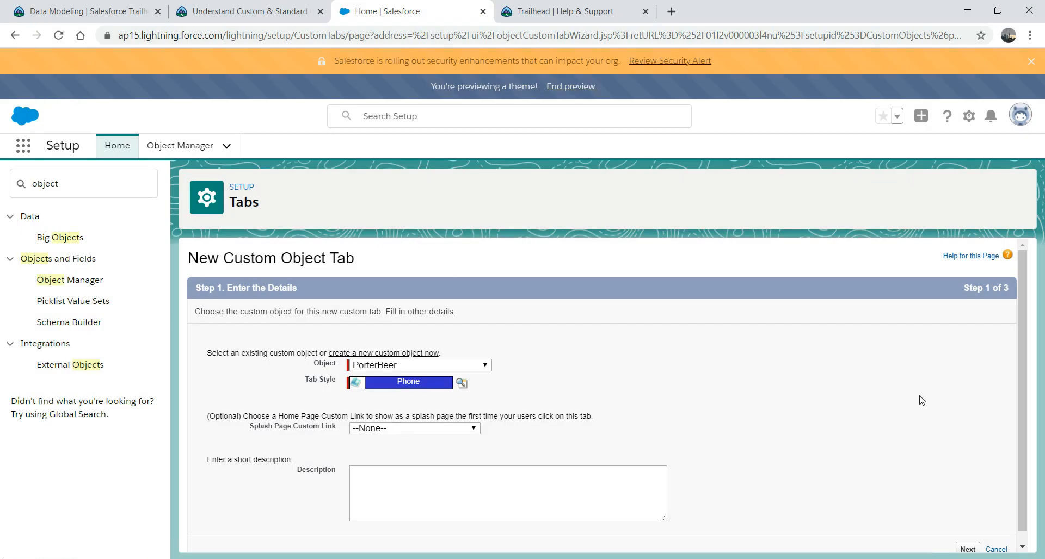
pyautogui.scroll(-1, 1027, 346)
pyautogui.click(493, 477)
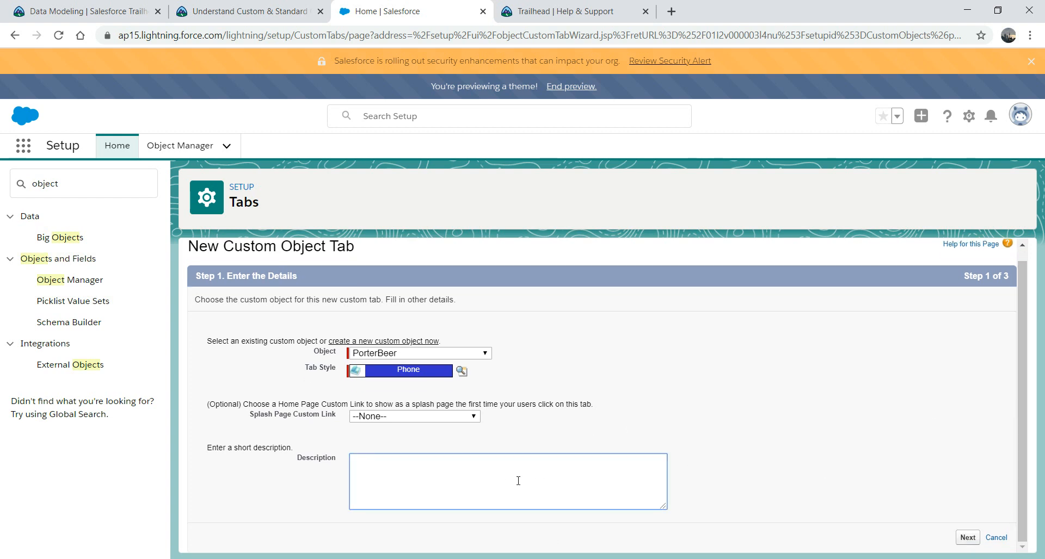
pyautogui.write('This is for porter beer')
# Step: Keep the default profile visibility and all apps with 'Append tab' ticked, then save the tab
pyautogui.click(967, 538)
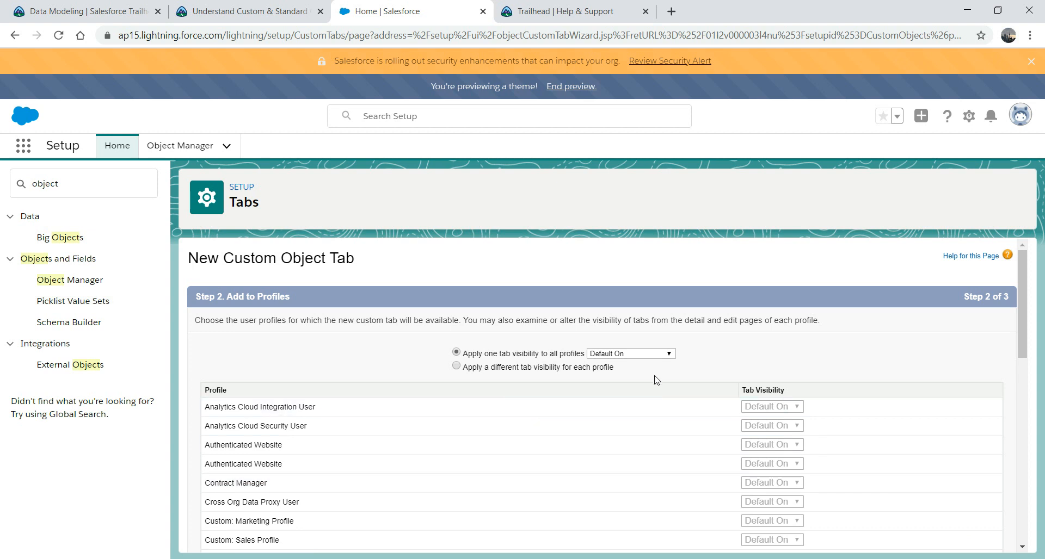
pyautogui.moveTo(1020, 311); pyautogui.dragTo(1021, 493)
pyautogui.click(968, 538)
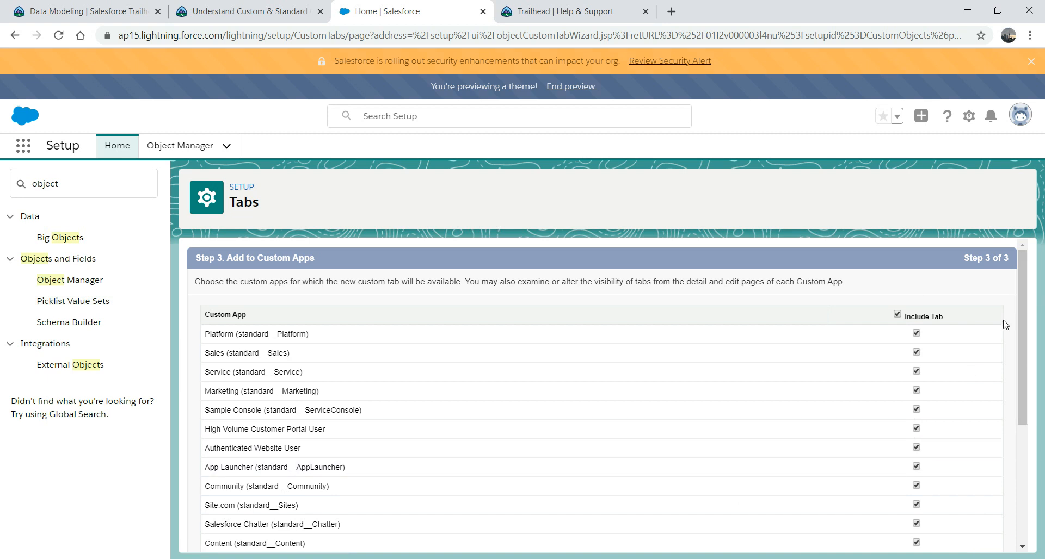
pyautogui.moveTo(1021, 280); pyautogui.dragTo(1017, 497)
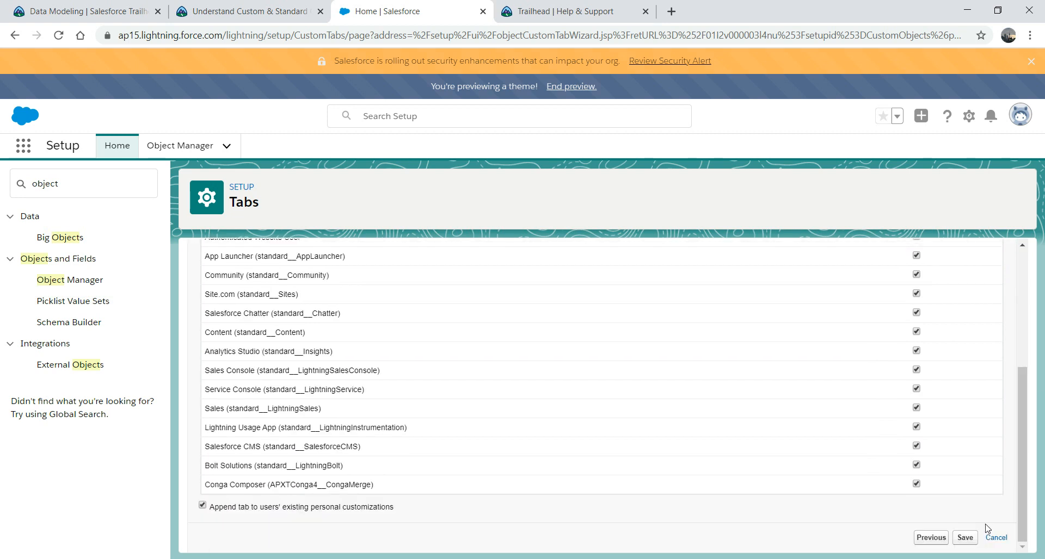
pyautogui.click(965, 538)
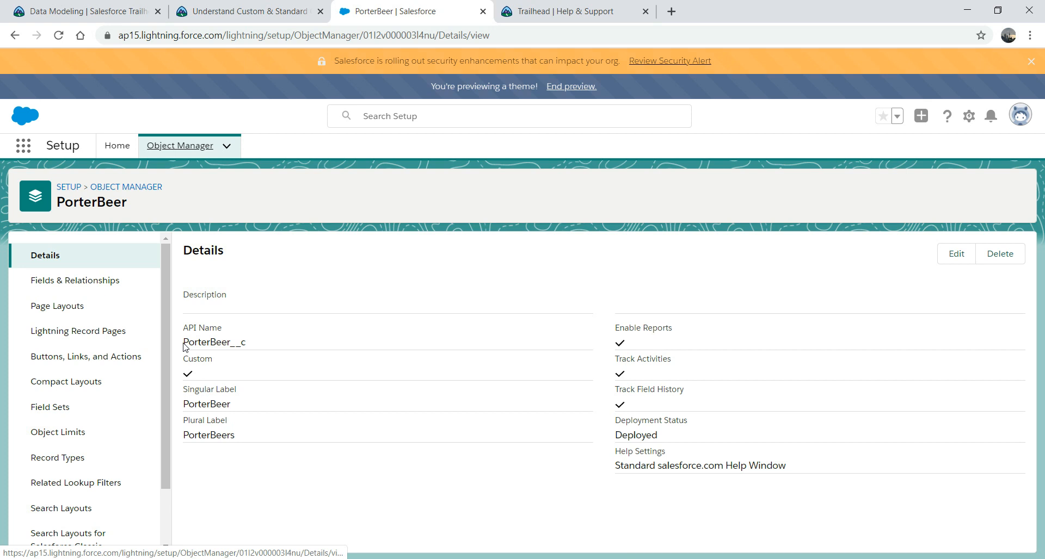
# Step: Show PorterBeer's Fields & Relationships and open the PorterBeer Name field's action menu
pyautogui.moveTo(183, 342); pyautogui.dragTo(249, 347)
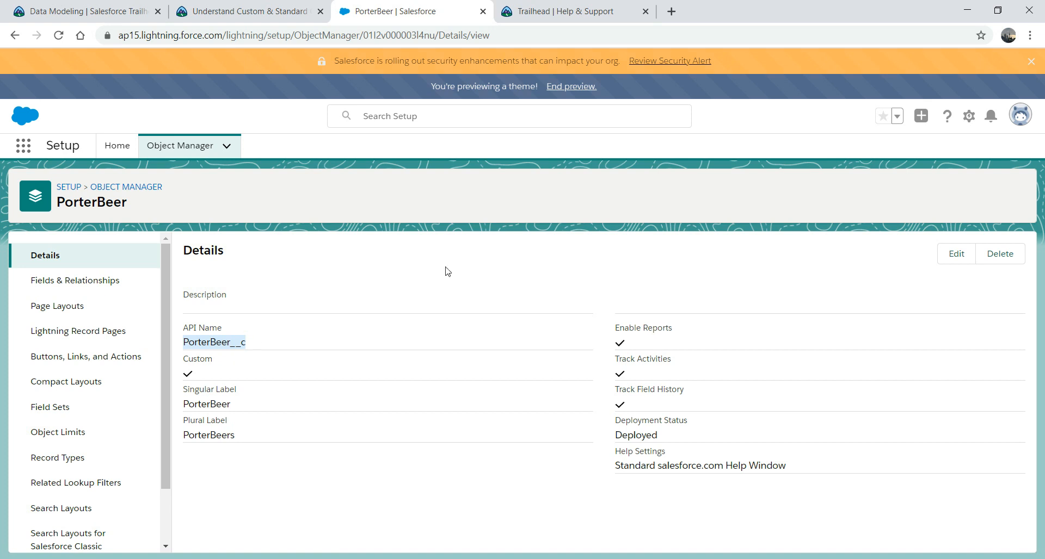
pyautogui.click(87, 281)
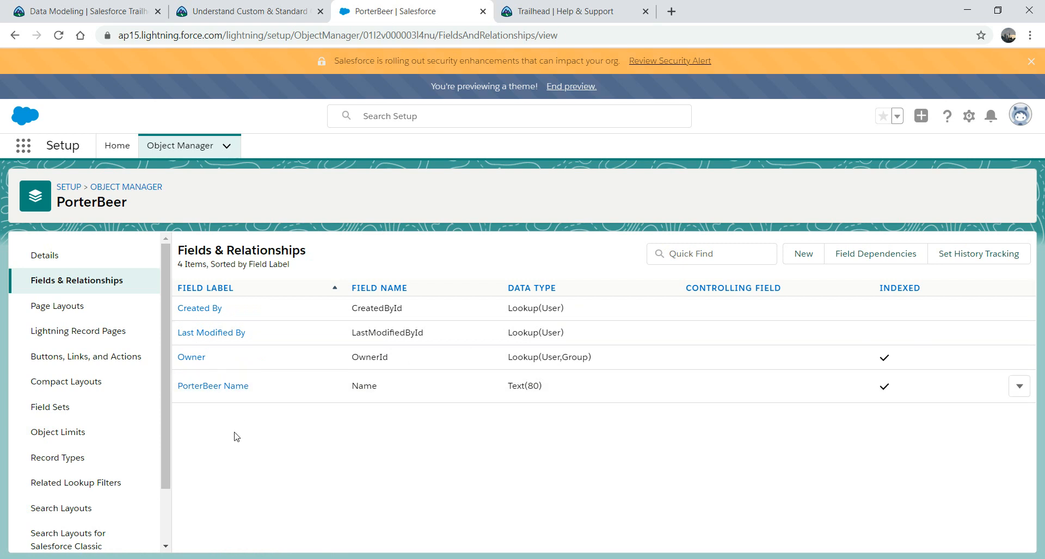
pyautogui.click(1020, 386)
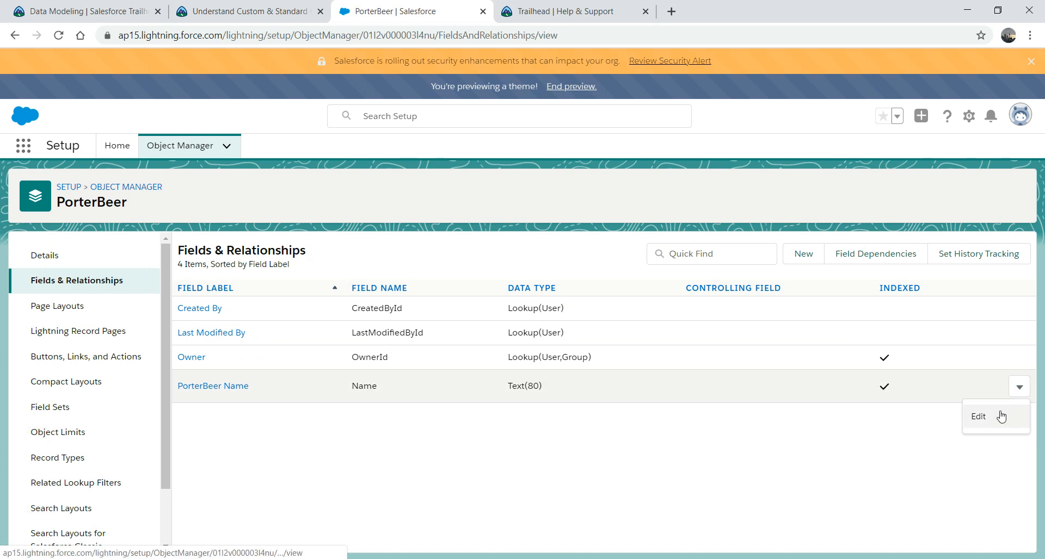
# Step: Switch PorterBeer Name to Auto Number with display format 10000 and starting number 1,000
pyautogui.click(978, 417)
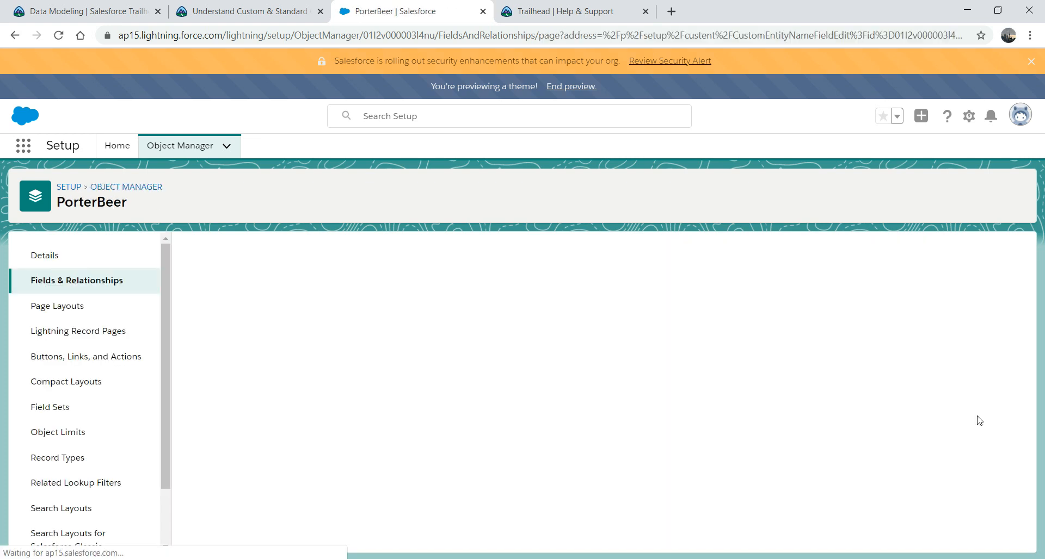
pyautogui.click(323, 387)
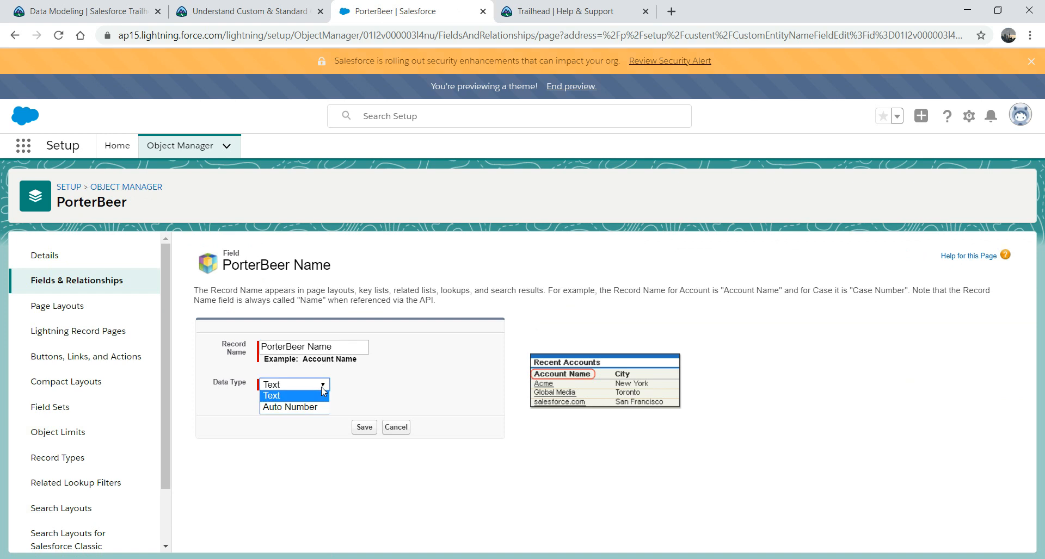
pyautogui.click(294, 408)
pyautogui.click(332, 402)
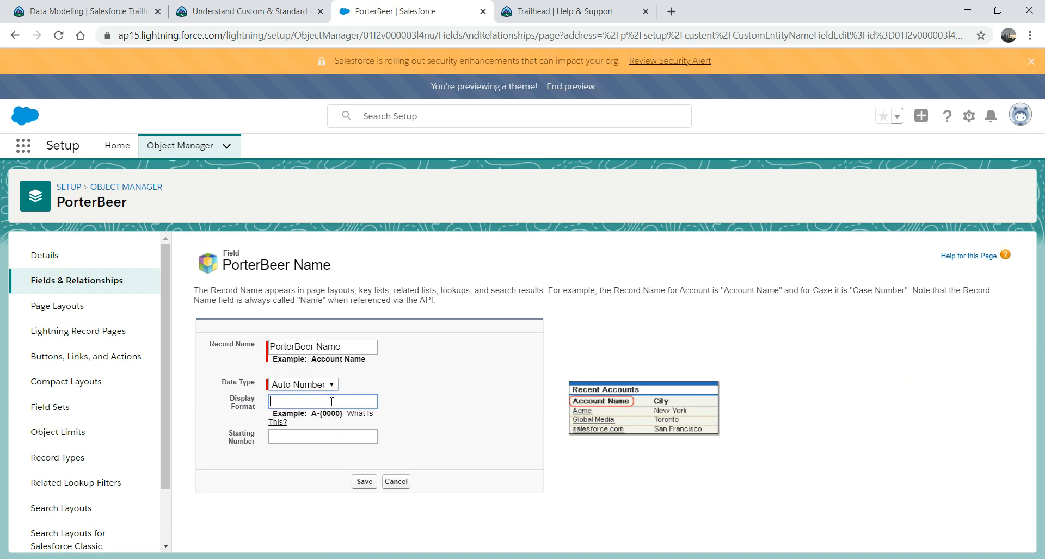
pyautogui.write('10000')
pyautogui.press('Tab')
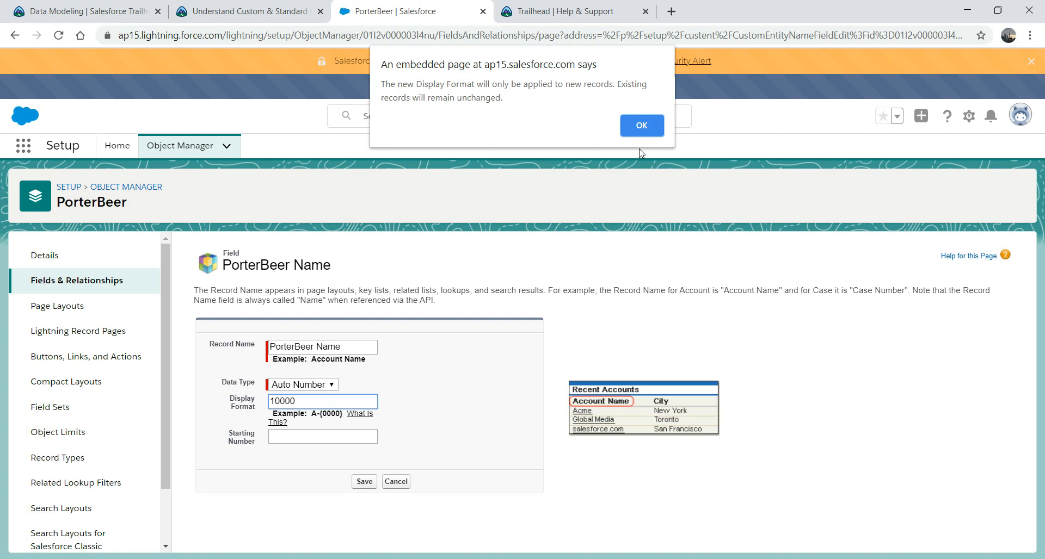
pyautogui.click(641, 131)
pyautogui.click(330, 436)
pyautogui.write('1,000')
pyautogui.click(365, 482)
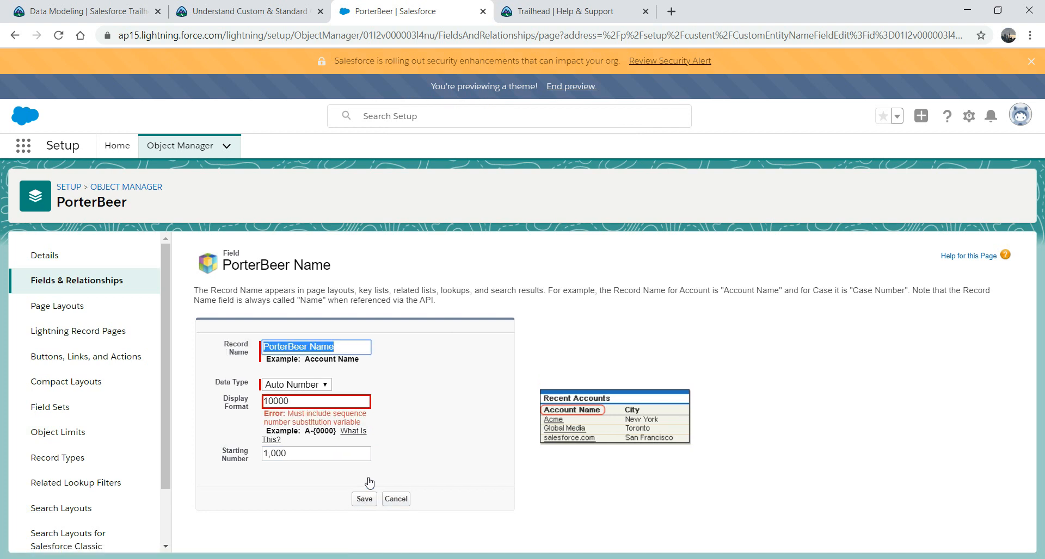
# Step: Clear the invalid display format and save the Auto Number field
pyautogui.click(313, 400)
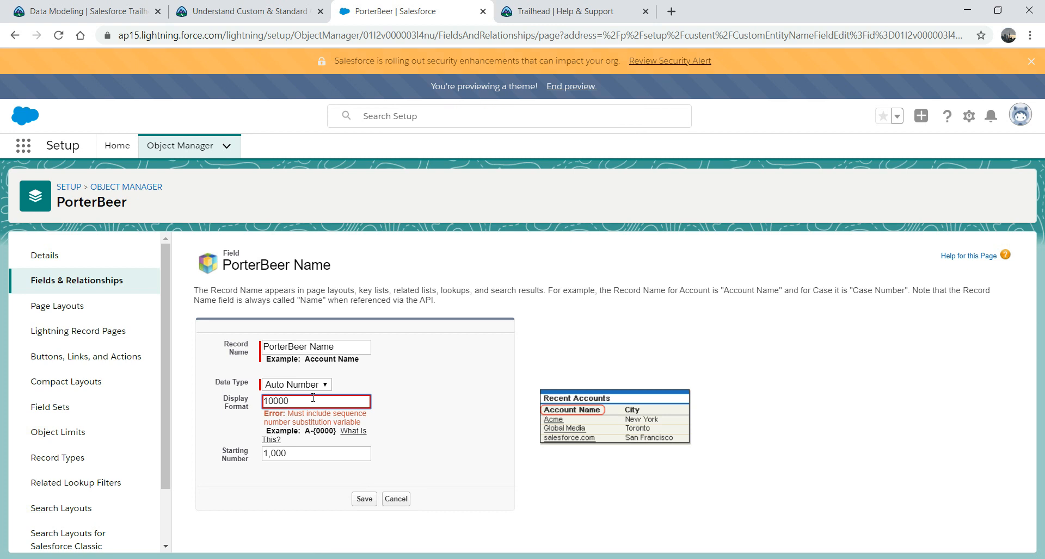
pyautogui.click(264, 409)
pyautogui.doubleClick(288, 403)
pyautogui.press('BackSpace')
pyautogui.click(364, 499)
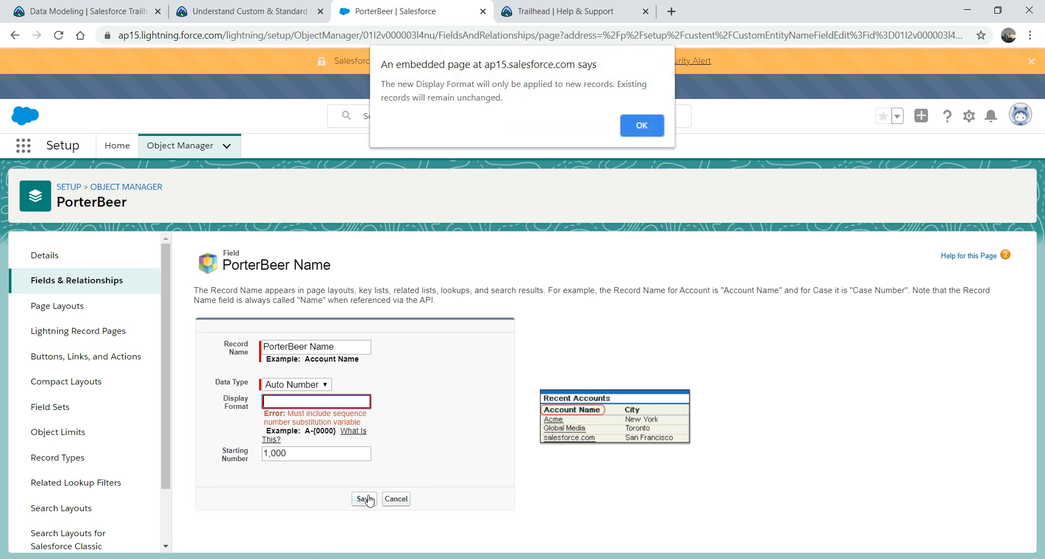
pyautogui.click(636, 128)
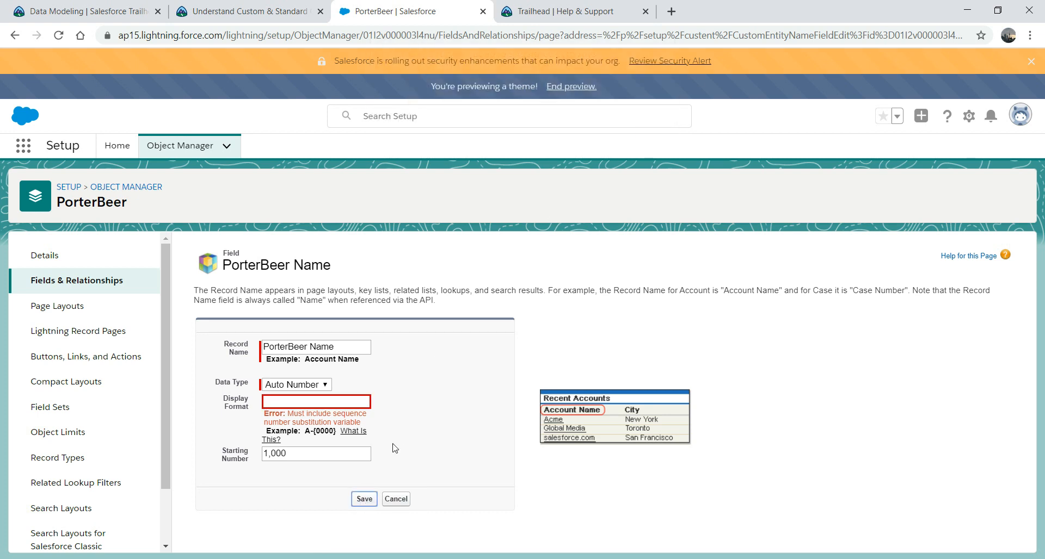
pyautogui.click(362, 500)
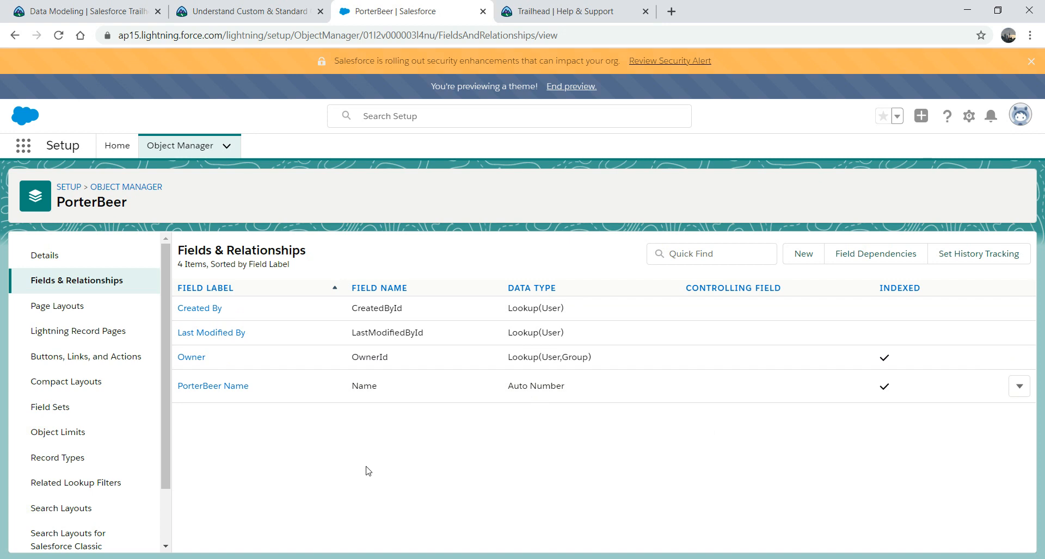
# Step: Create a new Text custom field labelled PorterName
pyautogui.click(804, 258)
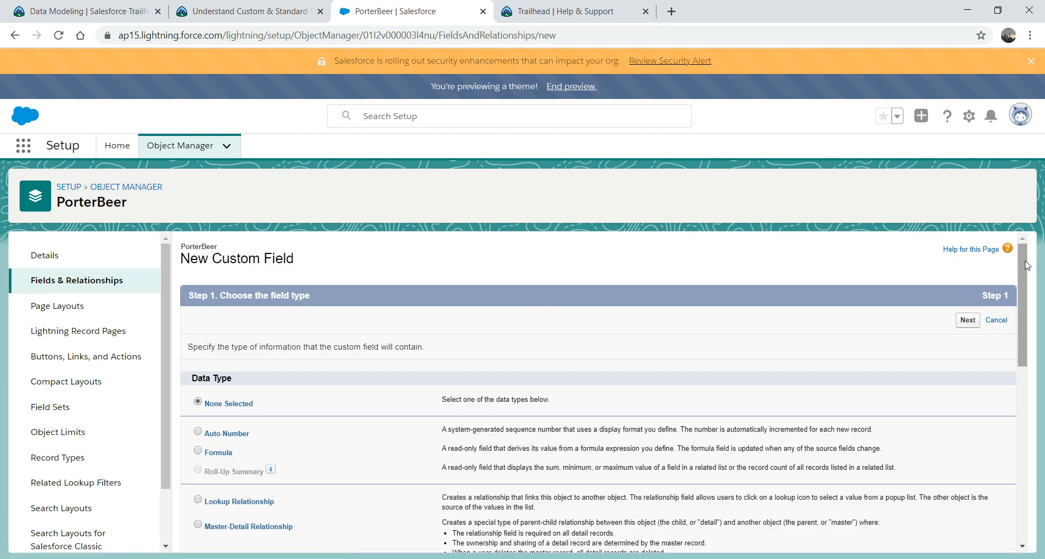
pyautogui.moveTo(1028, 266); pyautogui.dragTo(1020, 452)
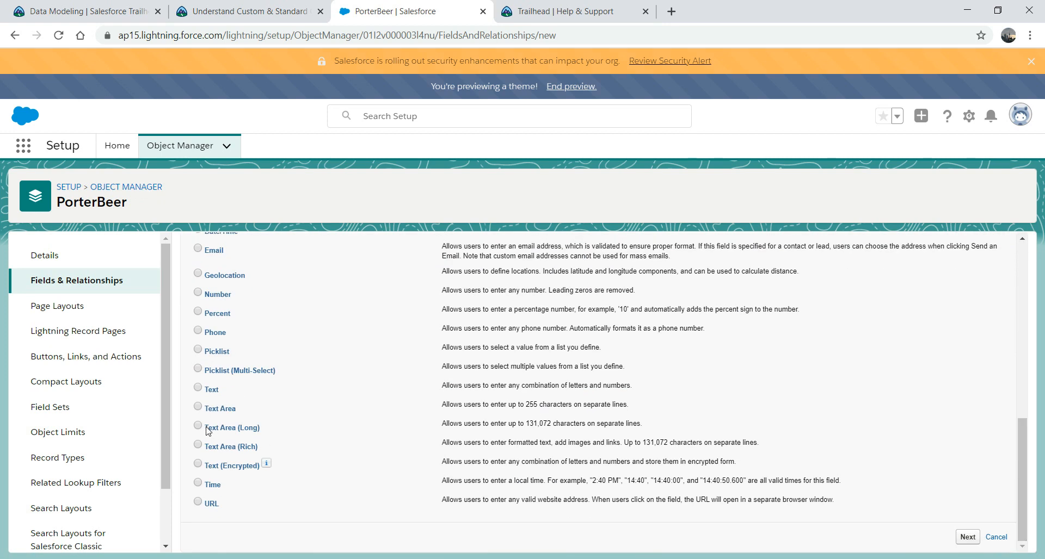
pyautogui.click(200, 389)
pyautogui.click(968, 537)
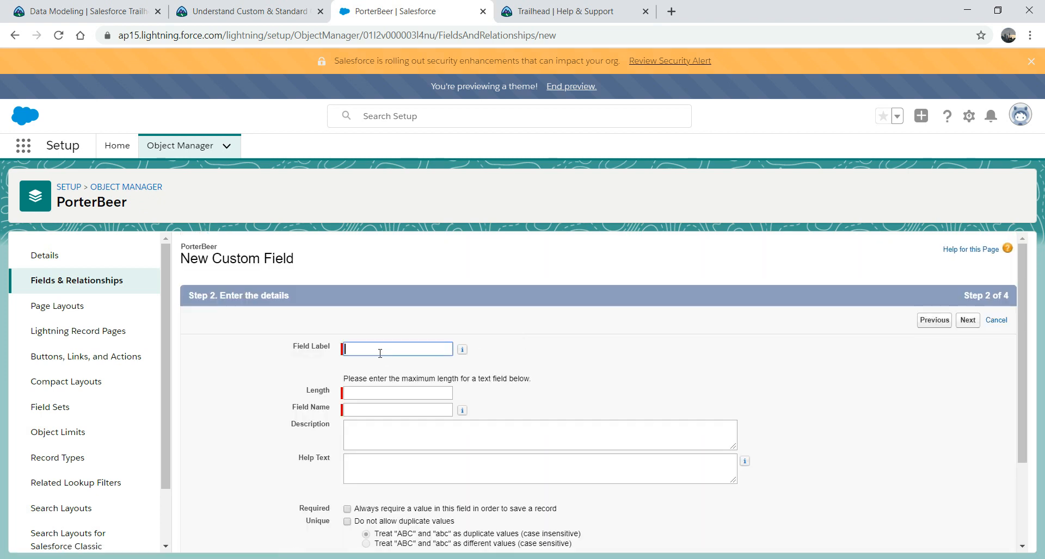
pyautogui.write('Name')
pyautogui.press('BackSpace')
pyautogui.press('BackSpace')
pyautogui.press('BackSpace')
pyautogui.press('BackSpace')
pyautogui.write('Por')
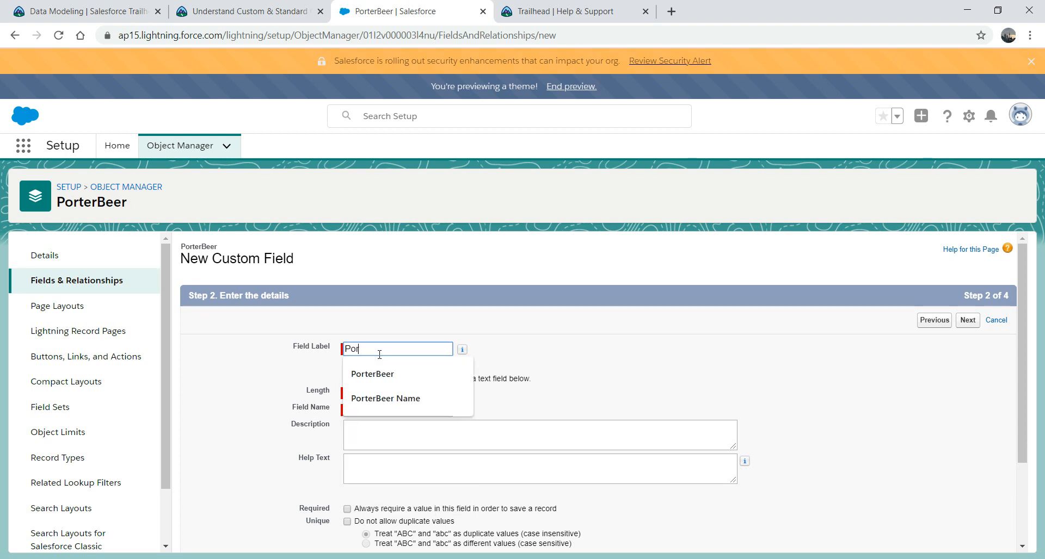
pyautogui.write('terName')
pyautogui.press('Tab')
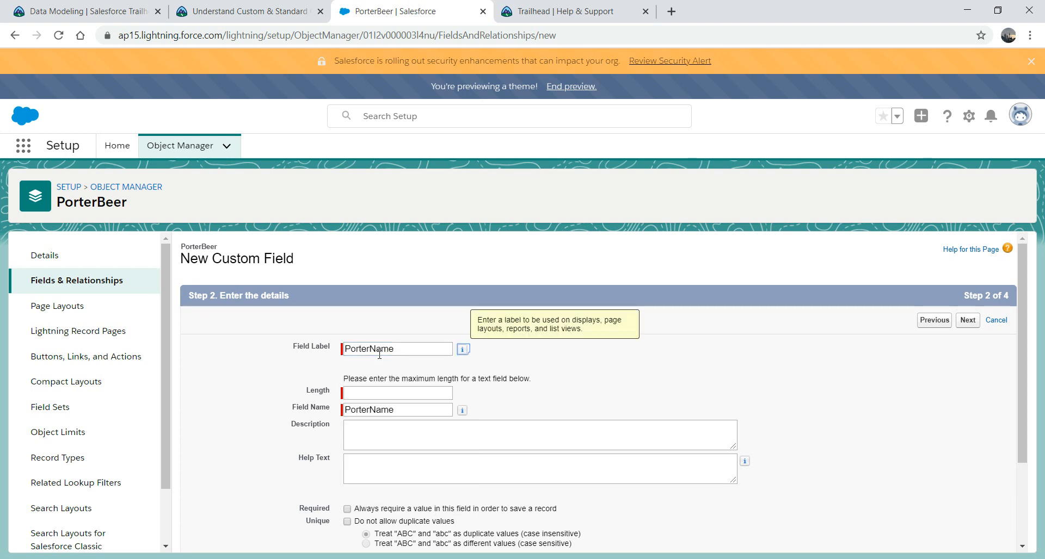
# Step: Set PorterName to length 255, make it required, add help text 'Name of Porter beer', and save
pyautogui.click(361, 396)
pyautogui.write('255')
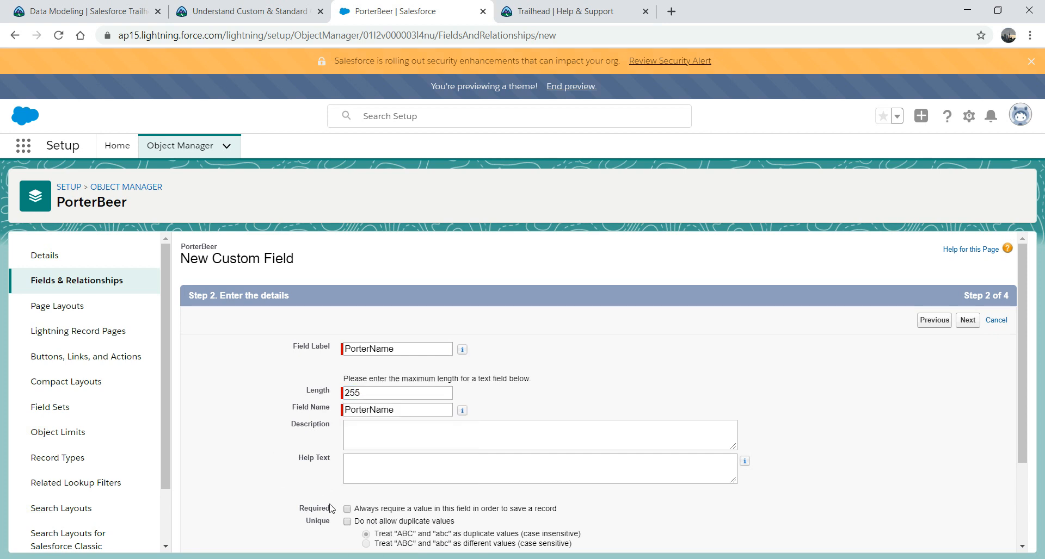
pyautogui.click(346, 508)
pyautogui.click(398, 462)
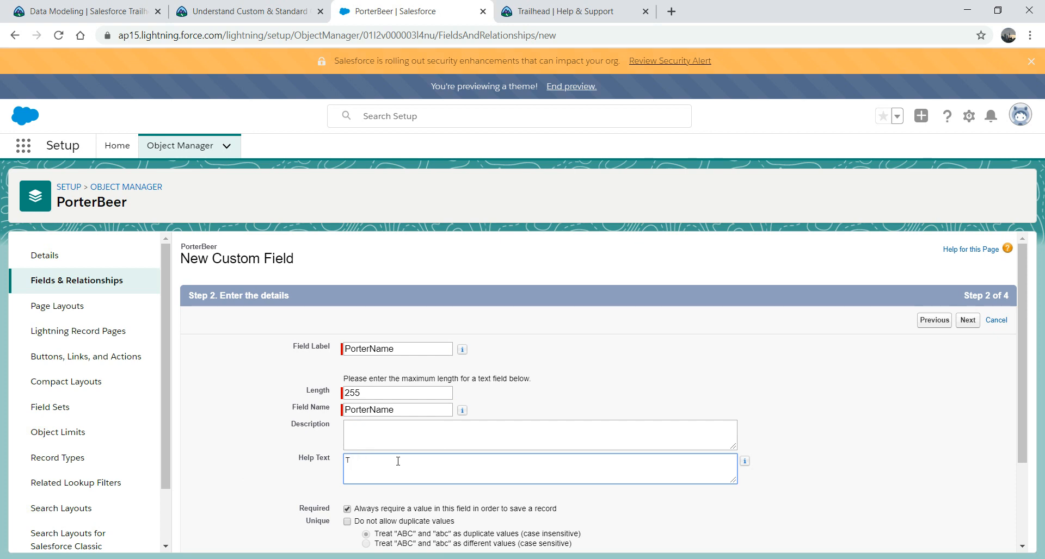
pyautogui.write('Name of Porter beer')
pyautogui.scroll(-3, 1023, 374)
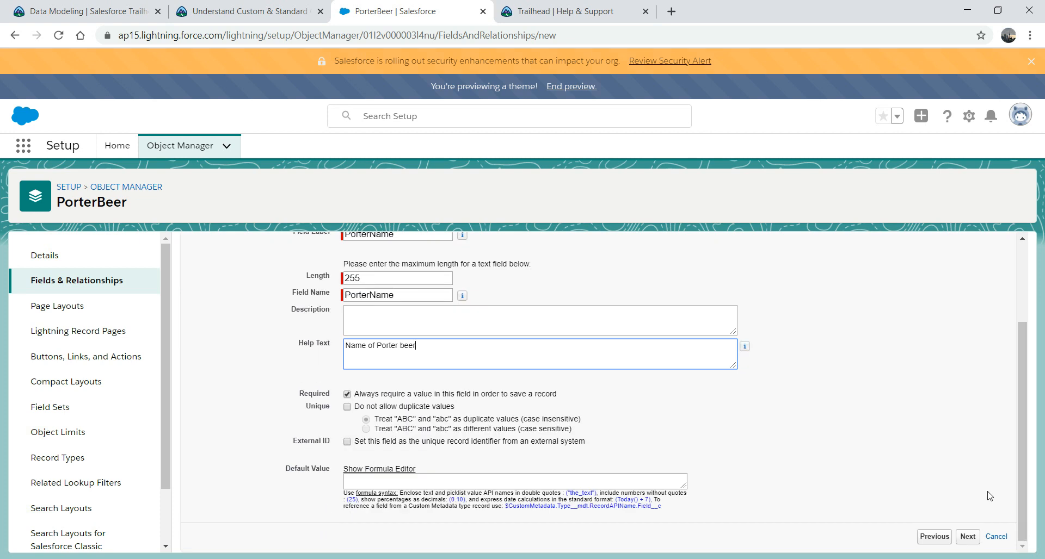
pyautogui.click(972, 542)
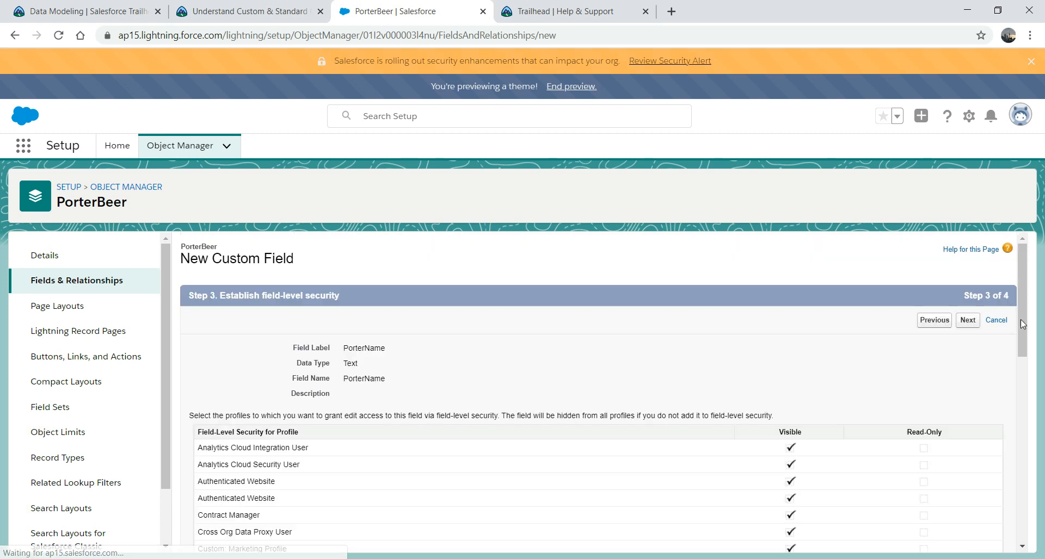
pyautogui.click(969, 322)
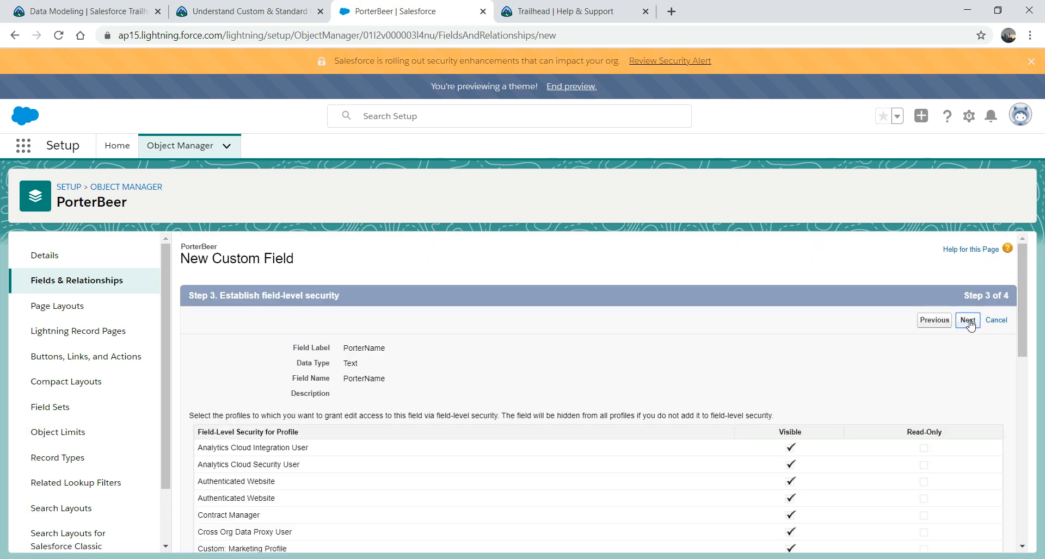
pyautogui.click(978, 521)
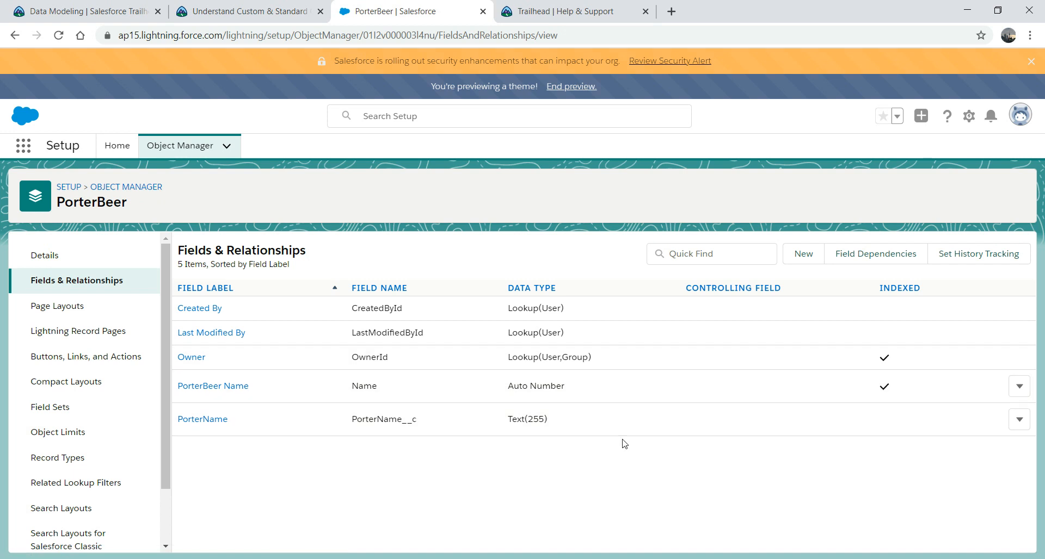
# Step: Start a new Currency custom field labelled PorterAmount
pyautogui.click(801, 262)
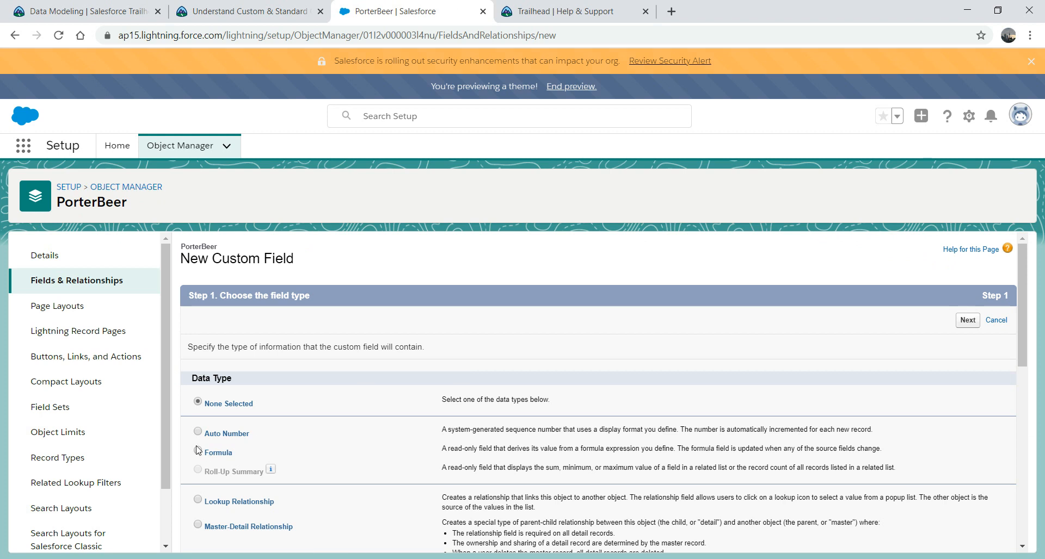
pyautogui.moveTo(1020, 336); pyautogui.dragTo(1018, 442)
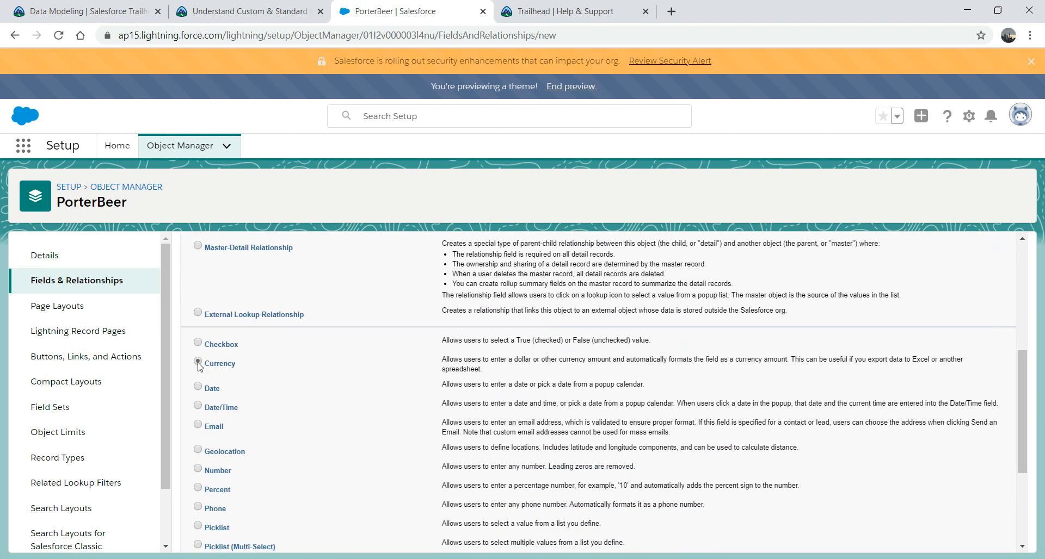
pyautogui.moveTo(1024, 422); pyautogui.dragTo(1018, 503)
pyautogui.click(968, 537)
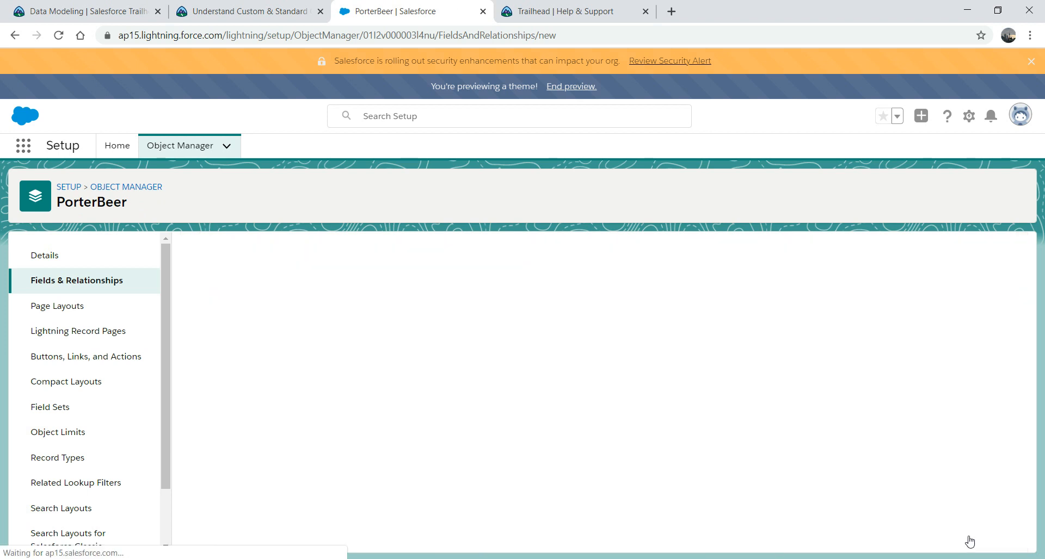
pyautogui.write('P')
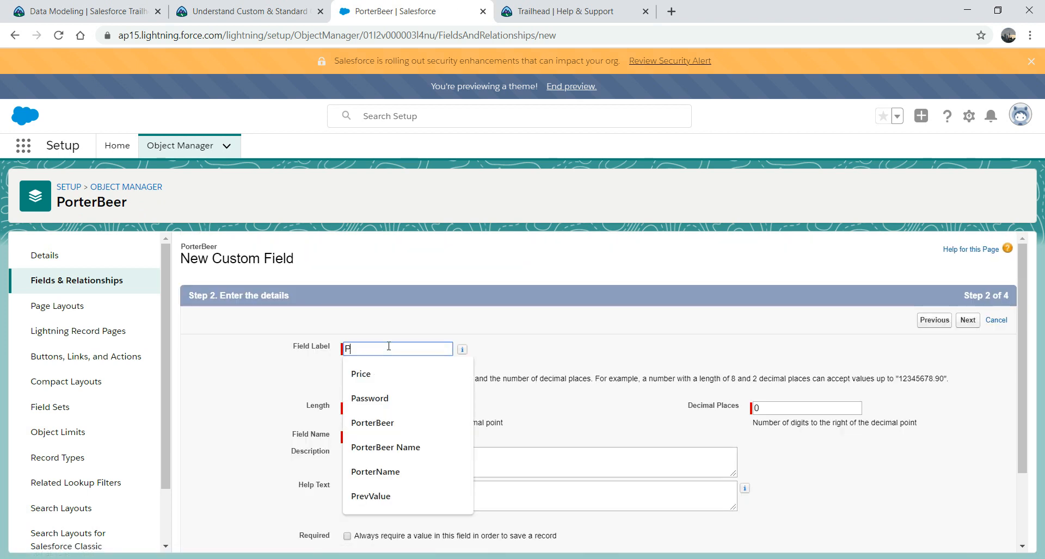
pyautogui.write('orterAmount')
pyautogui.press('Tab')
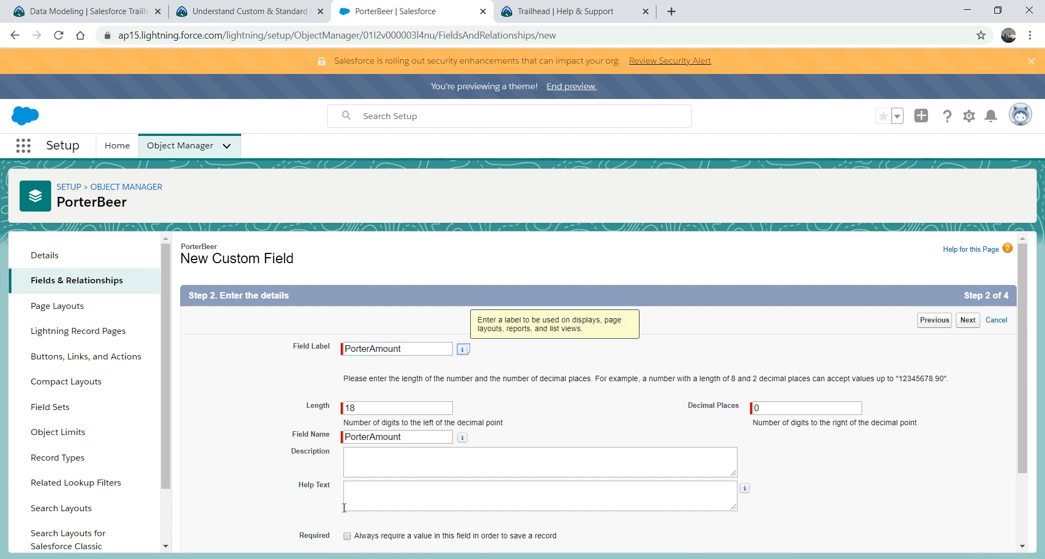
# Step: Give PorterAmount help text 'Porter Amount', make it required, and save it onto the PorterBeer Layout
pyautogui.click(370, 489)
pyautogui.write('Por')
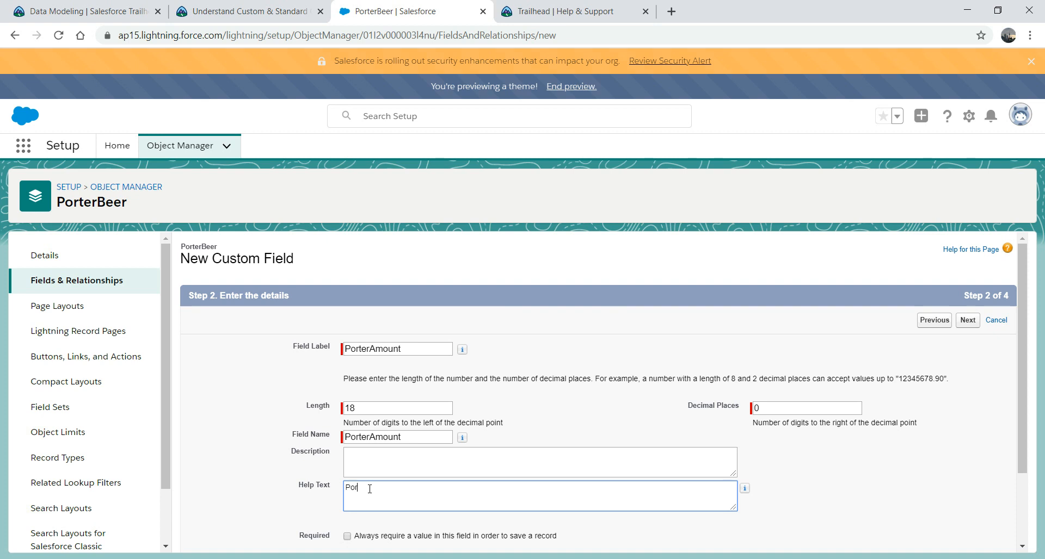
pyautogui.write('ter Amount')
pyautogui.click(348, 536)
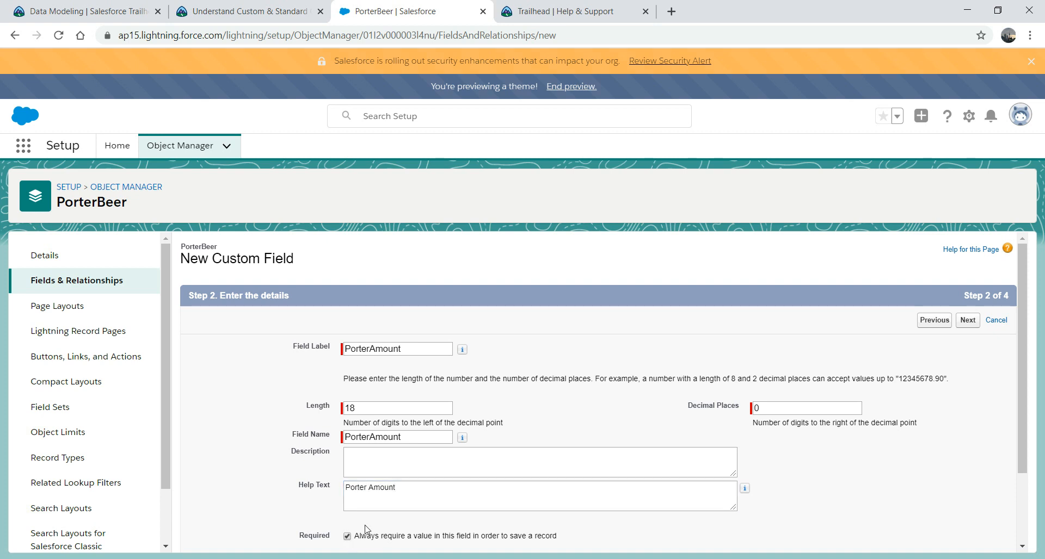
pyautogui.scroll(-2, 1023, 370)
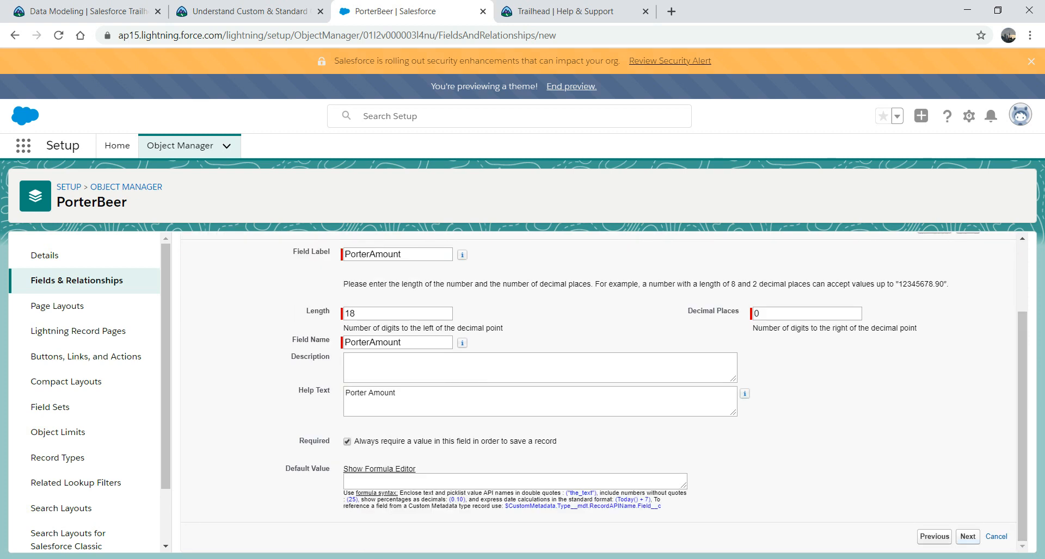
pyautogui.click(968, 536)
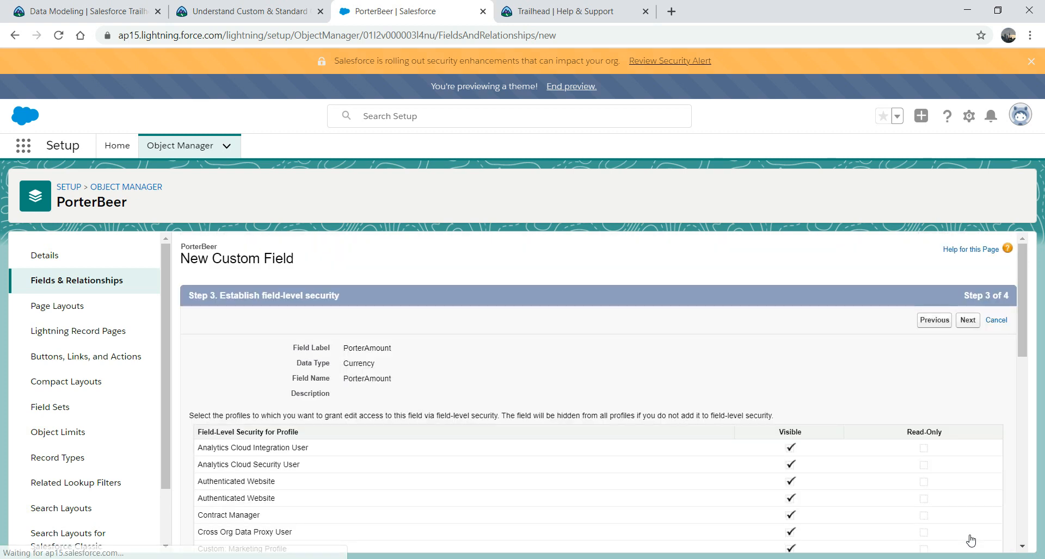
pyautogui.click(974, 324)
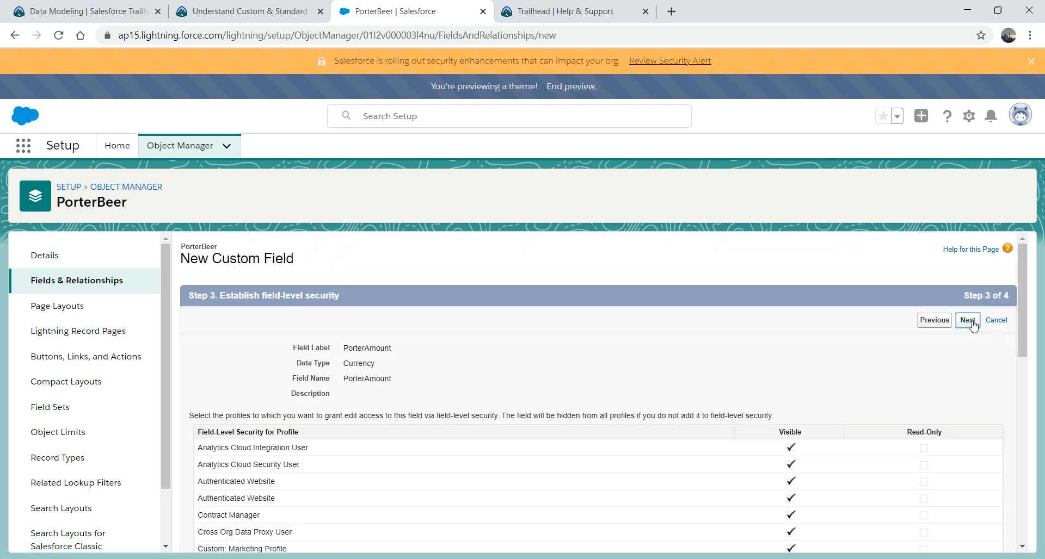
pyautogui.click(976, 322)
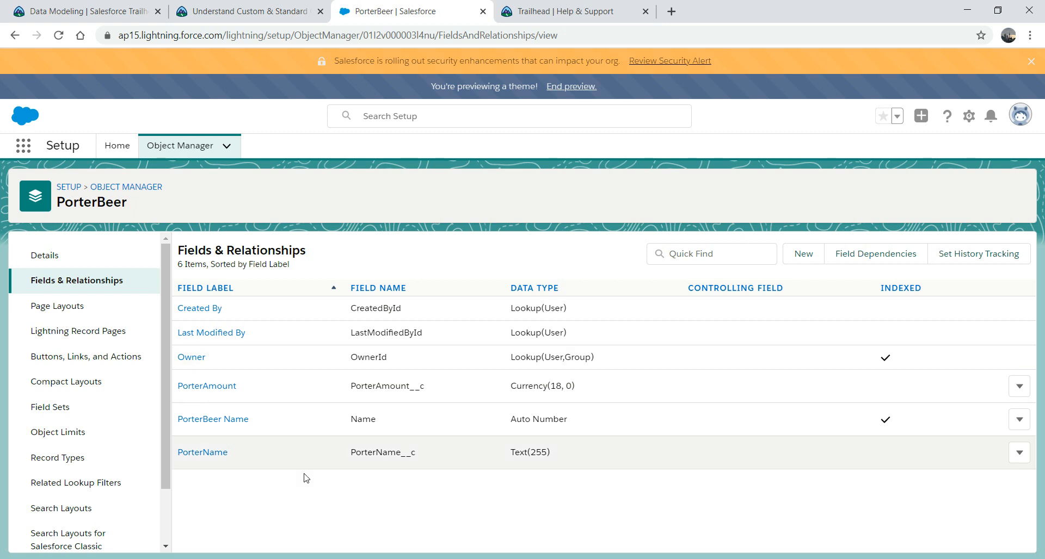
# Step: Find PorterBeers via the App Launcher search 'porter', show the All list view, and start a new record
pyautogui.click(22, 148)
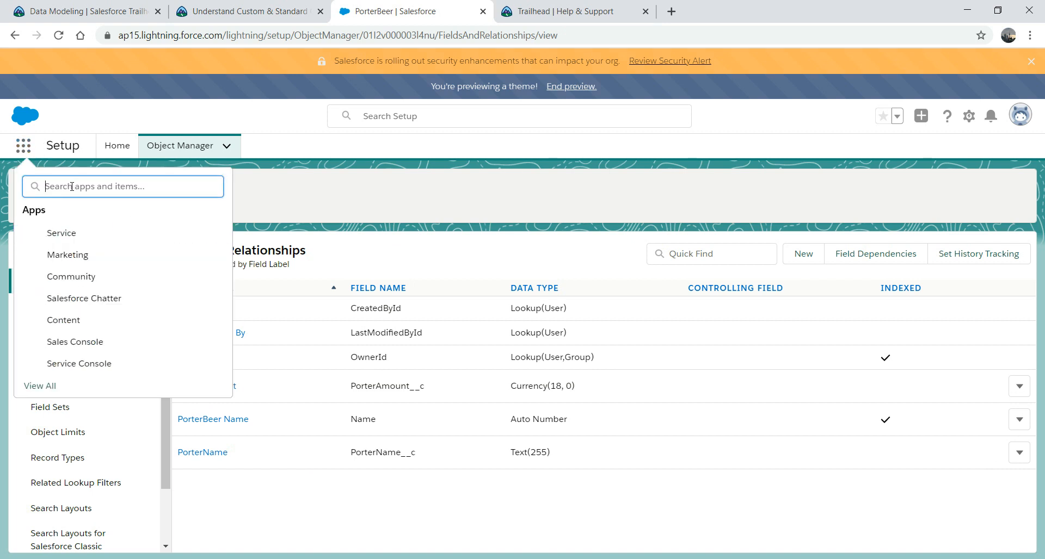
pyautogui.write('po')
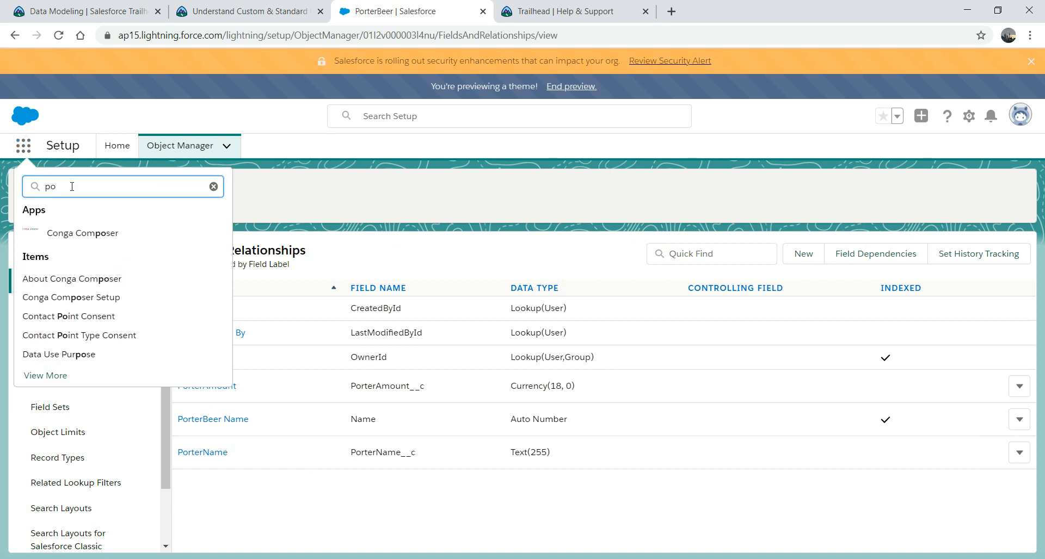
pyautogui.write('rter')
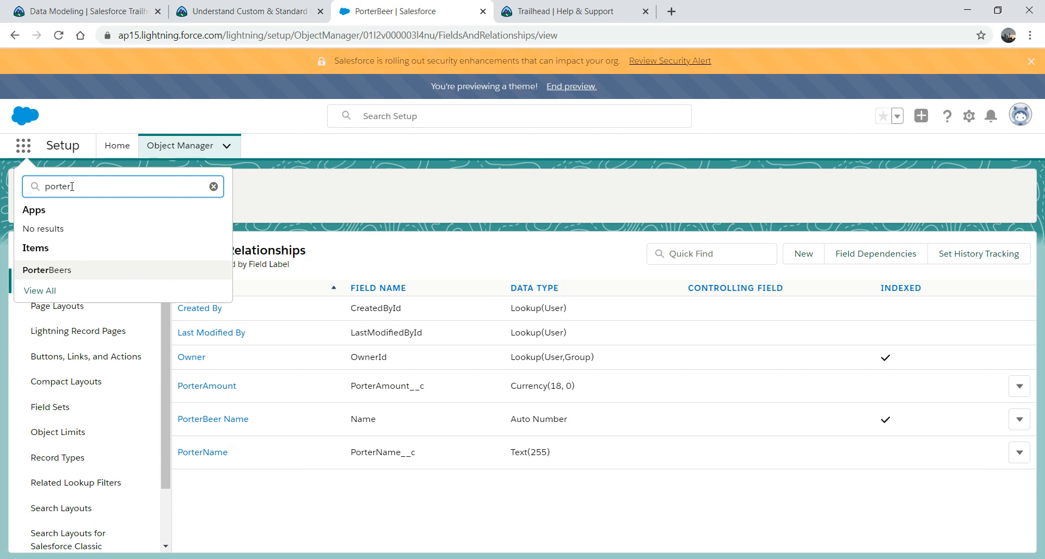
pyautogui.click(53, 273)
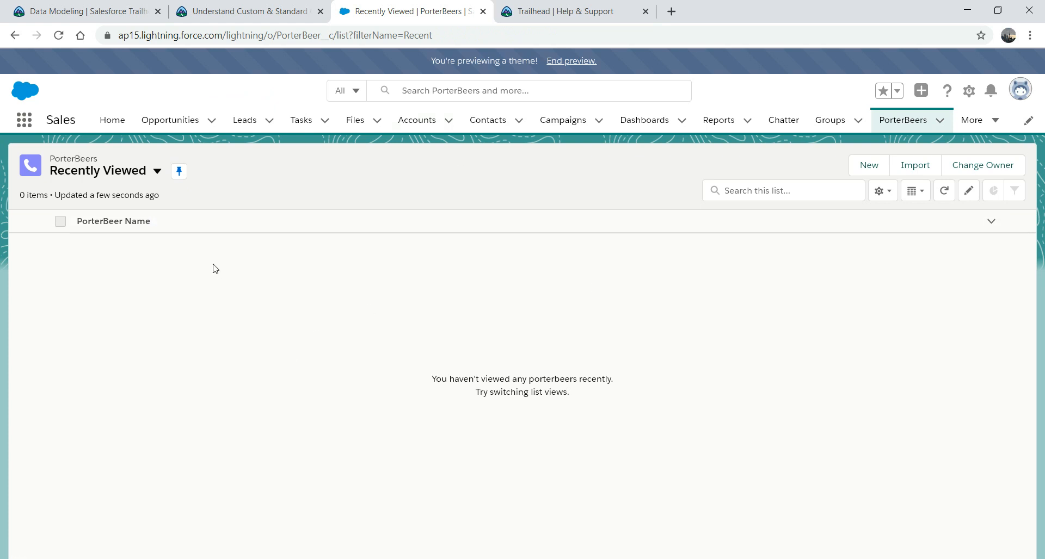
pyautogui.click(157, 172)
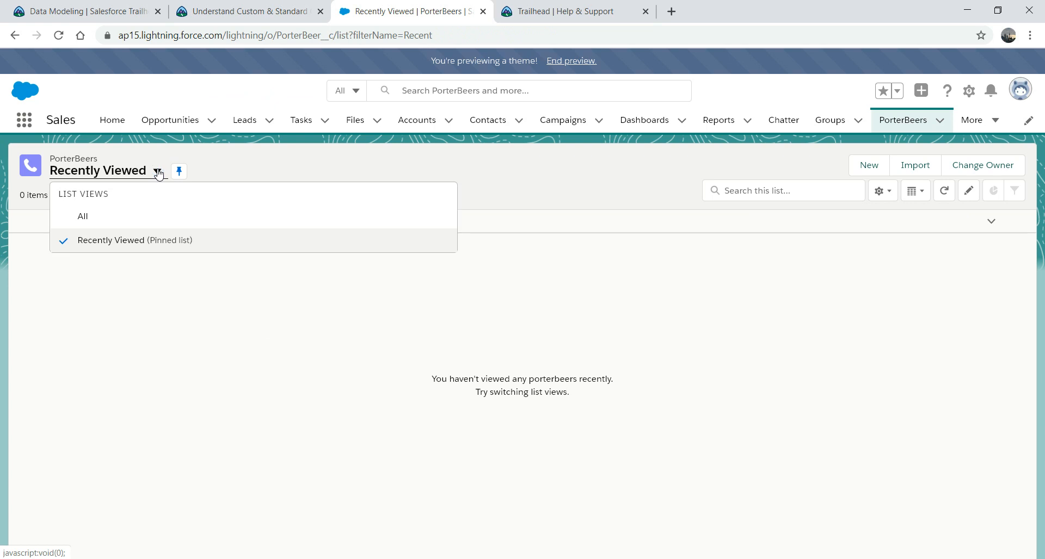
pyautogui.click(87, 219)
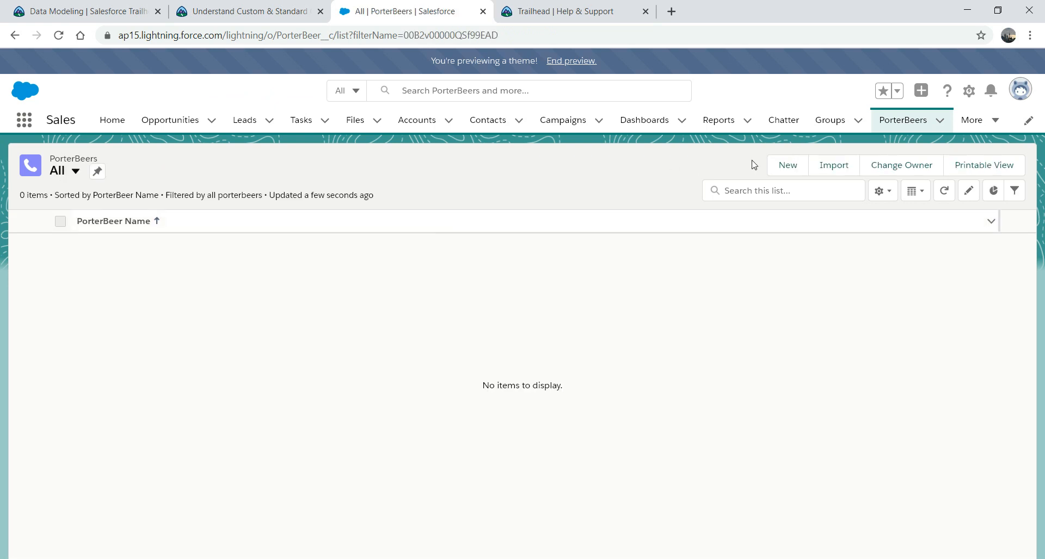
pyautogui.click(788, 166)
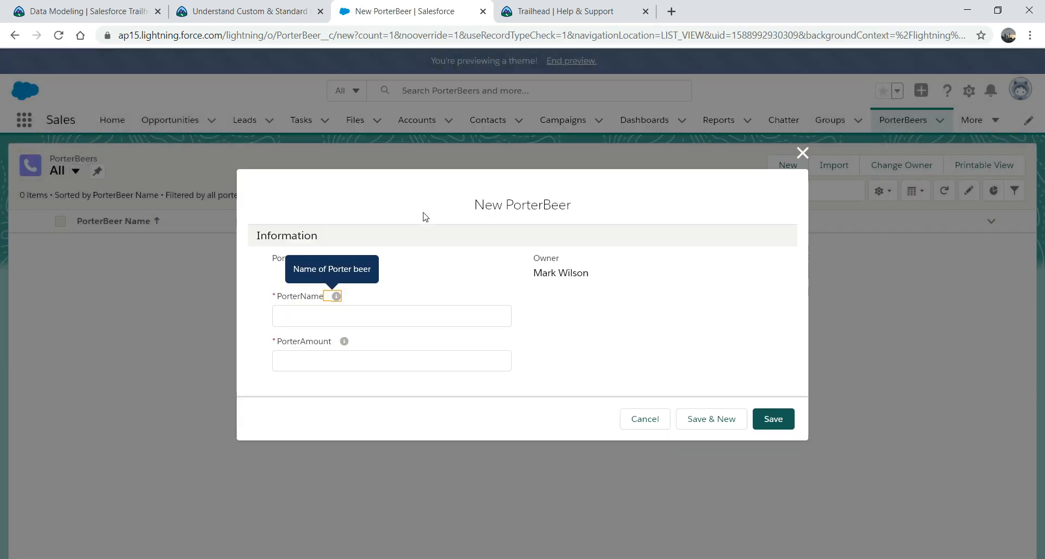
# Step: Enter PorterName 'Baltika Porter' and PorterAmount 4, then save the record
pyautogui.moveTo(343, 298)
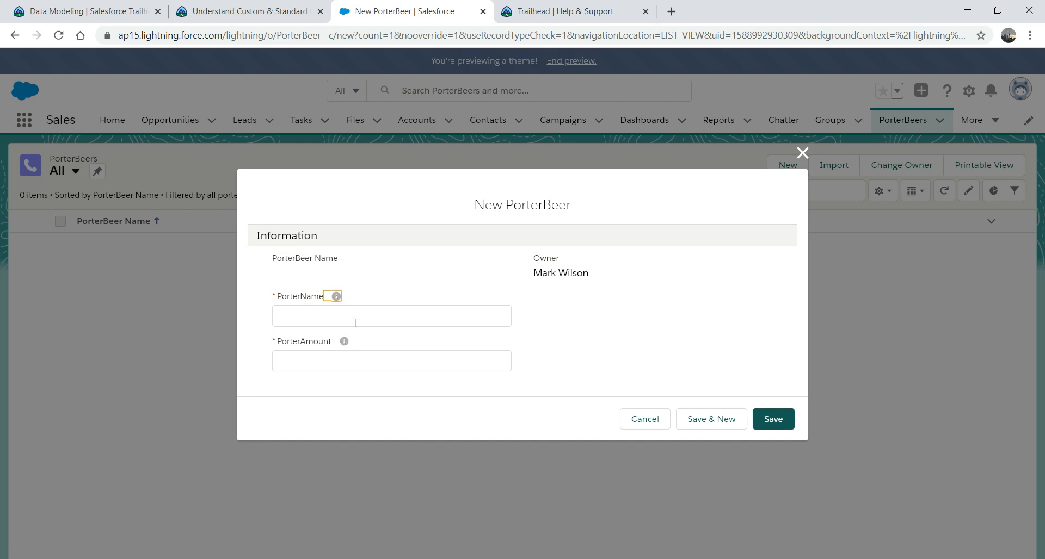
pyautogui.click(310, 323)
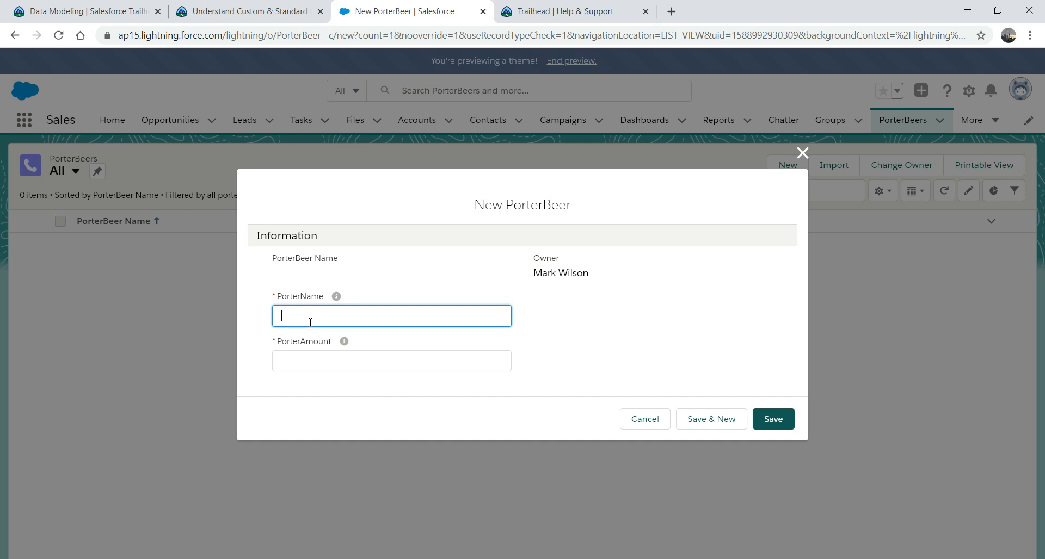
pyautogui.write('Baltika Porter')
pyautogui.press('Tab')
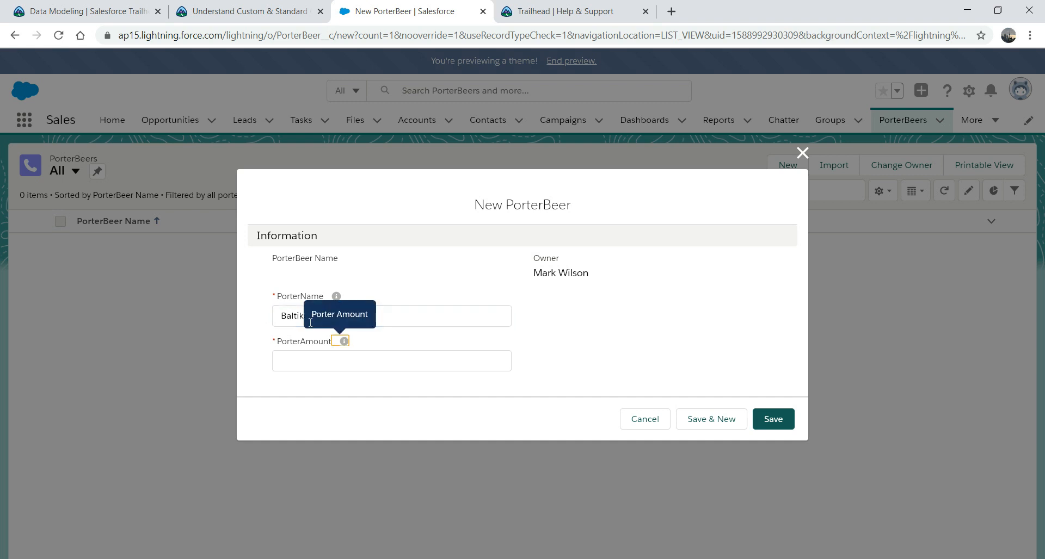
pyautogui.click(284, 360)
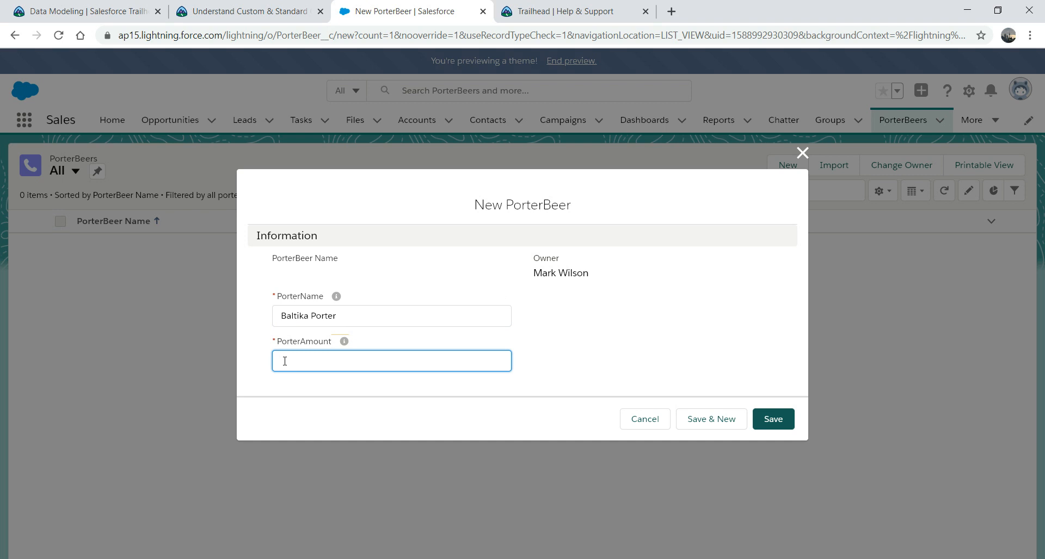
pyautogui.write('4')
pyautogui.click(776, 422)
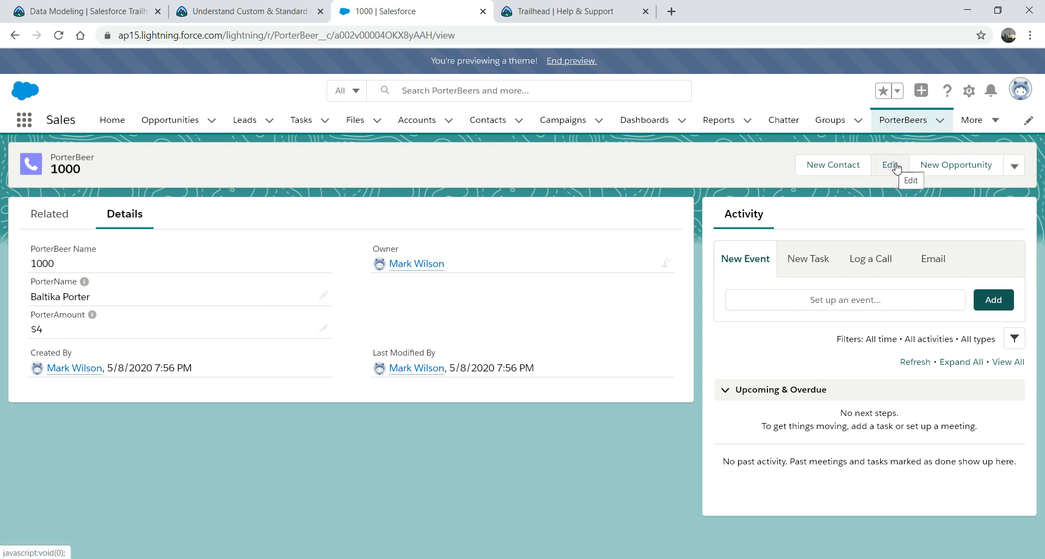
pyautogui.click(324, 330)
pyautogui.moveTo(304, 310); pyautogui.dragTo(43, 320)
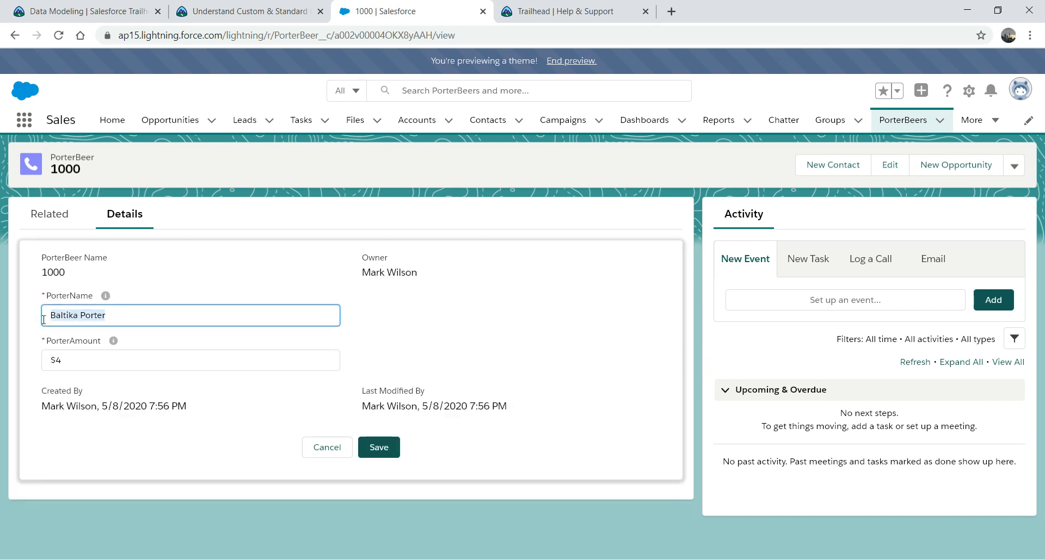
pyautogui.press('BackSpace')
pyautogui.click(375, 446)
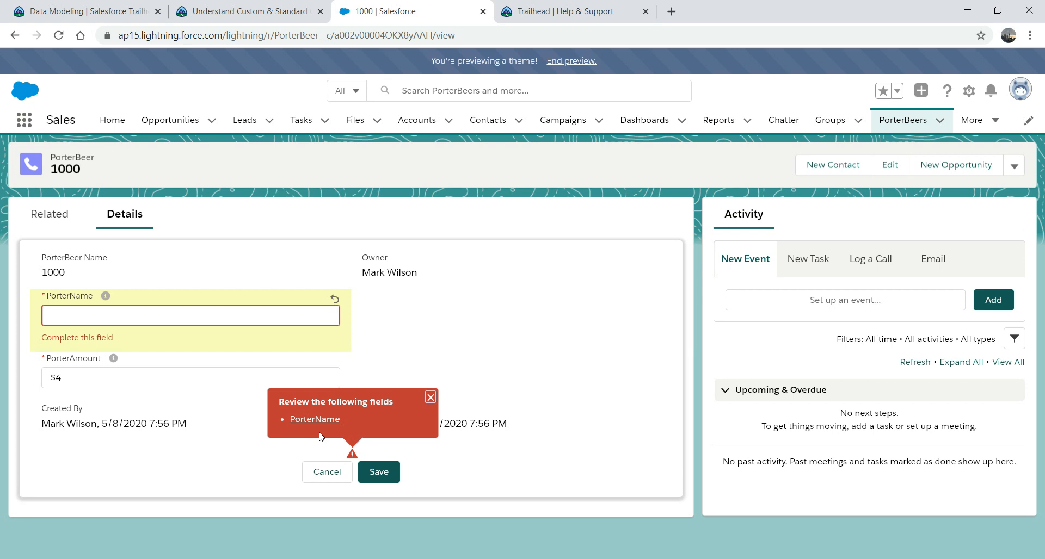
pyautogui.click(174, 315)
pyautogui.write('Baltika')
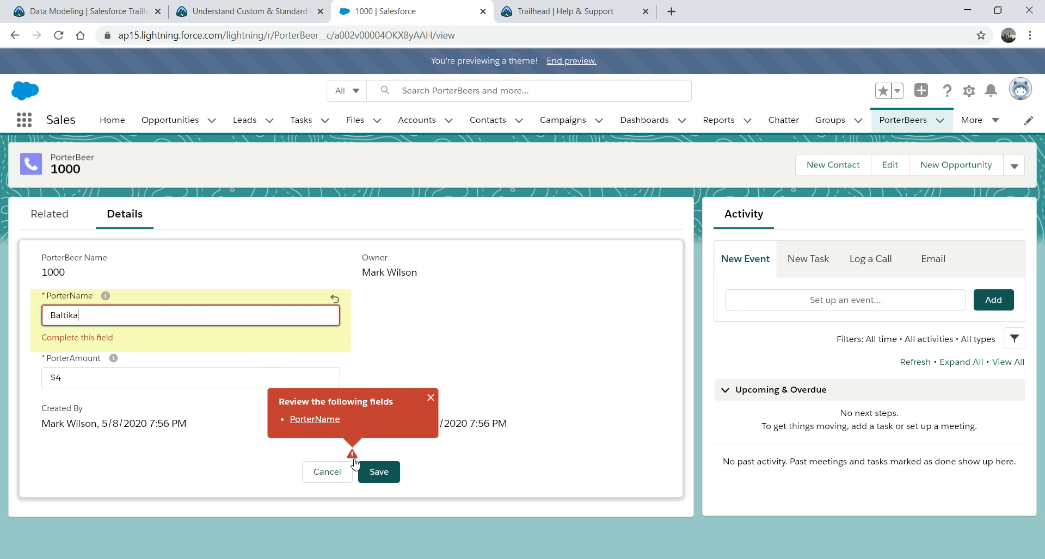
pyautogui.click(329, 472)
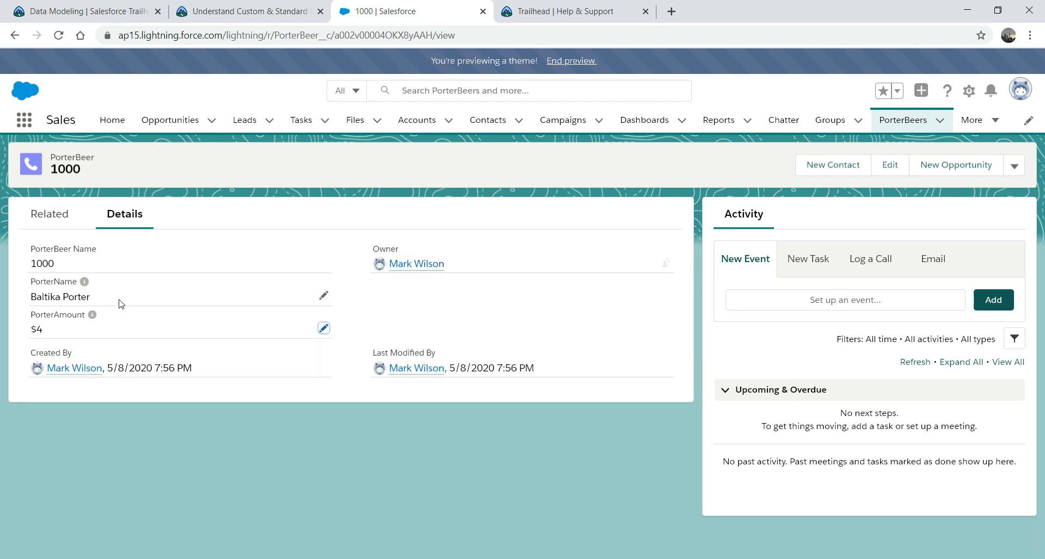
pyautogui.click(44, 330)
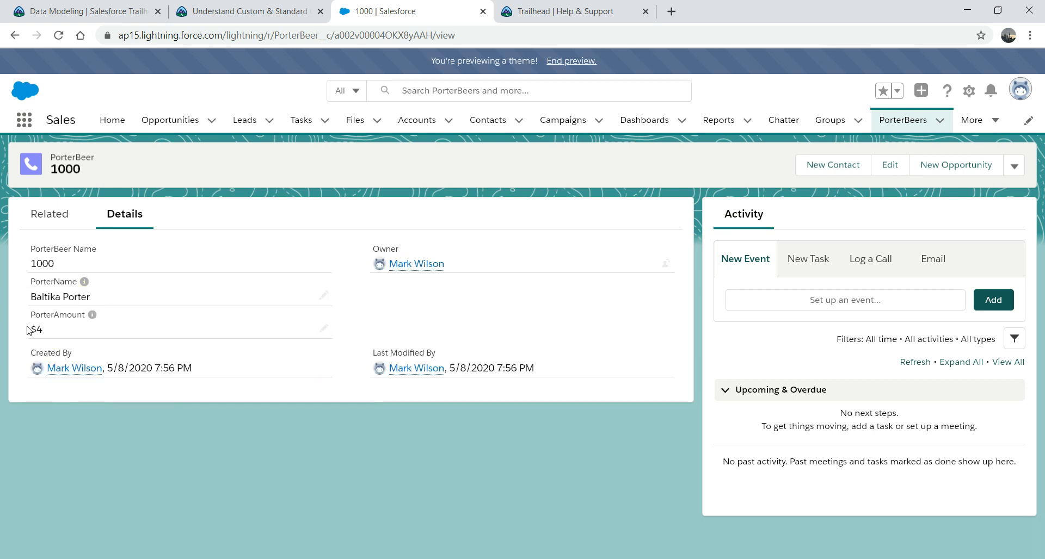
pyautogui.click(324, 296)
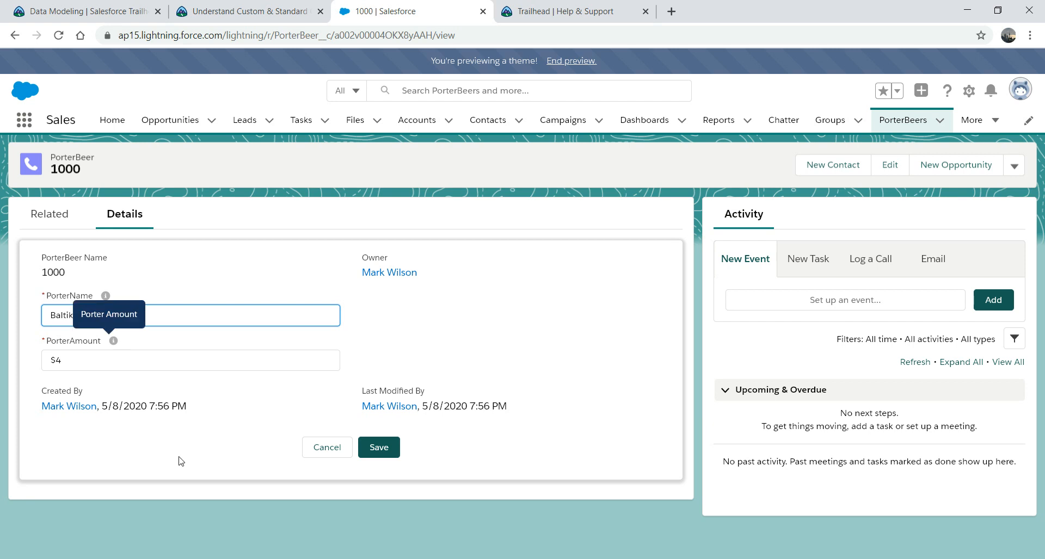
pyautogui.click(325, 454)
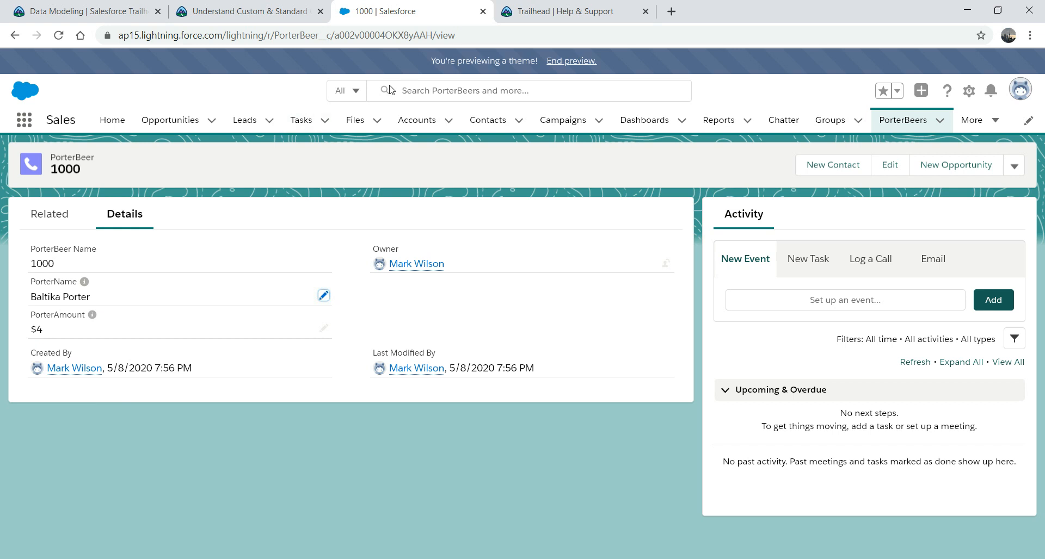
# Step: Launch the Developer Console from the setup menu and maximize it
pyautogui.click(968, 91)
pyautogui.click(923, 214)
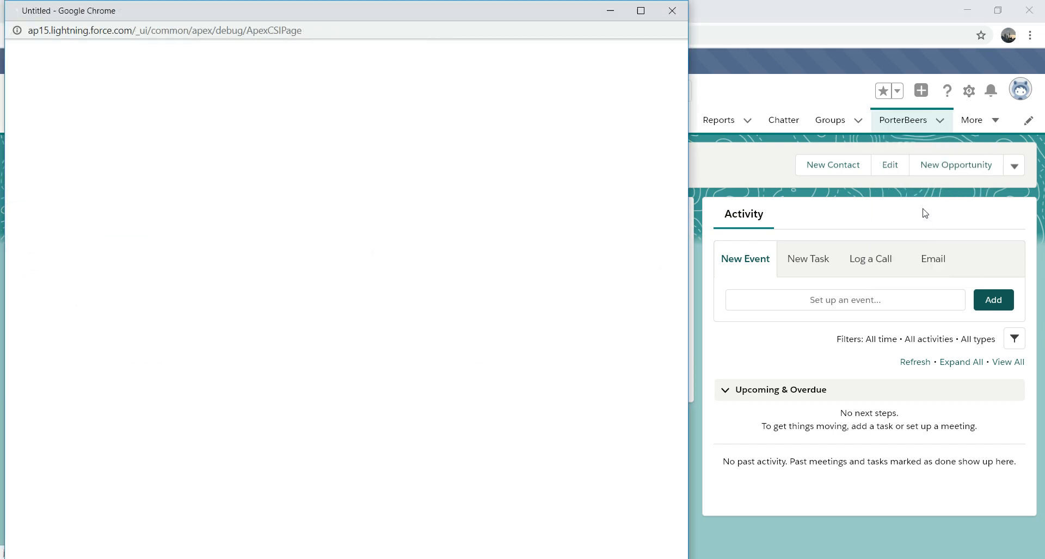
pyautogui.click(640, 11)
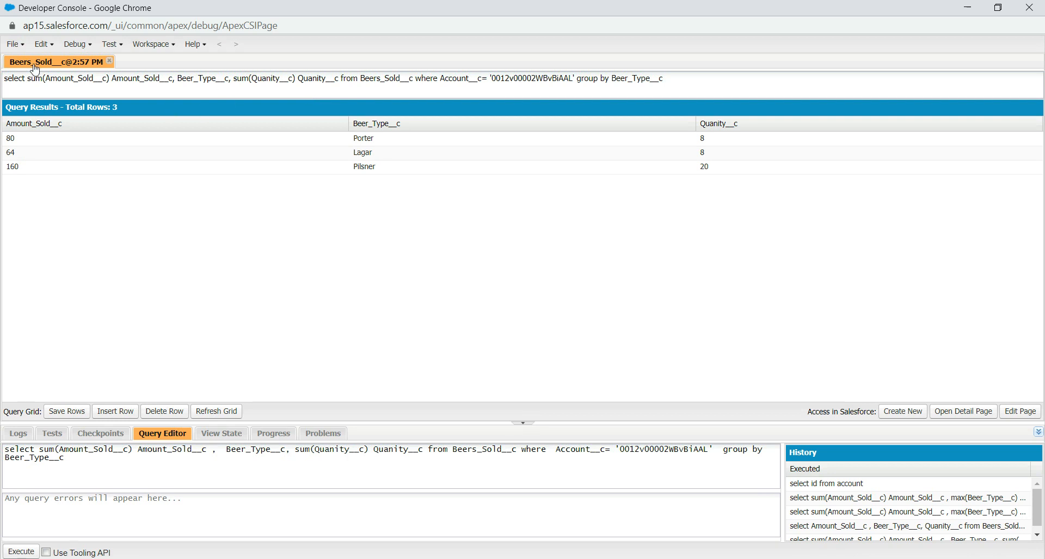
# Step: Open an Execute Anonymous Apex window and pop the editor out into its own window
pyautogui.click(16, 44)
pyautogui.moveTo(30, 65)
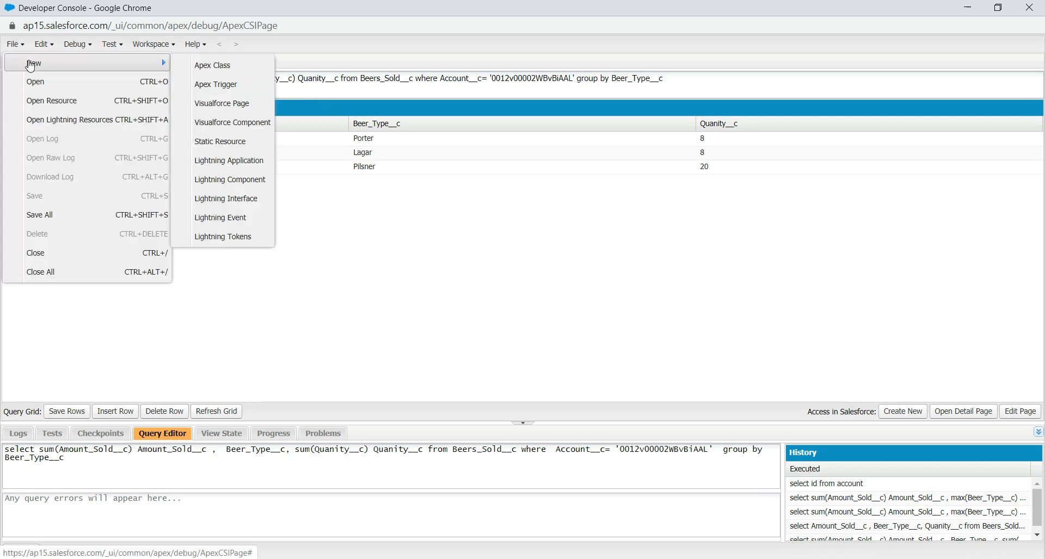
pyautogui.click(70, 48)
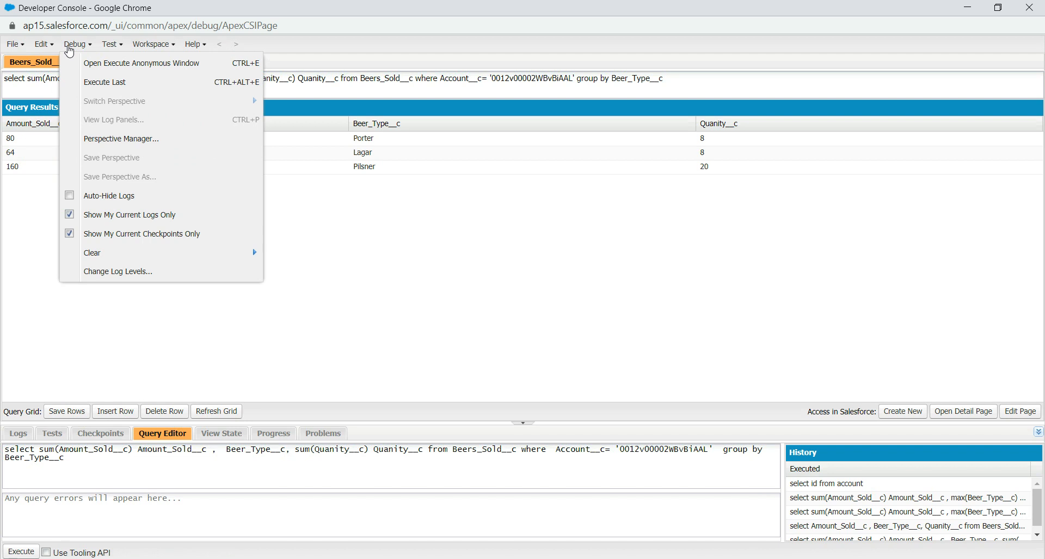
pyautogui.click(104, 70)
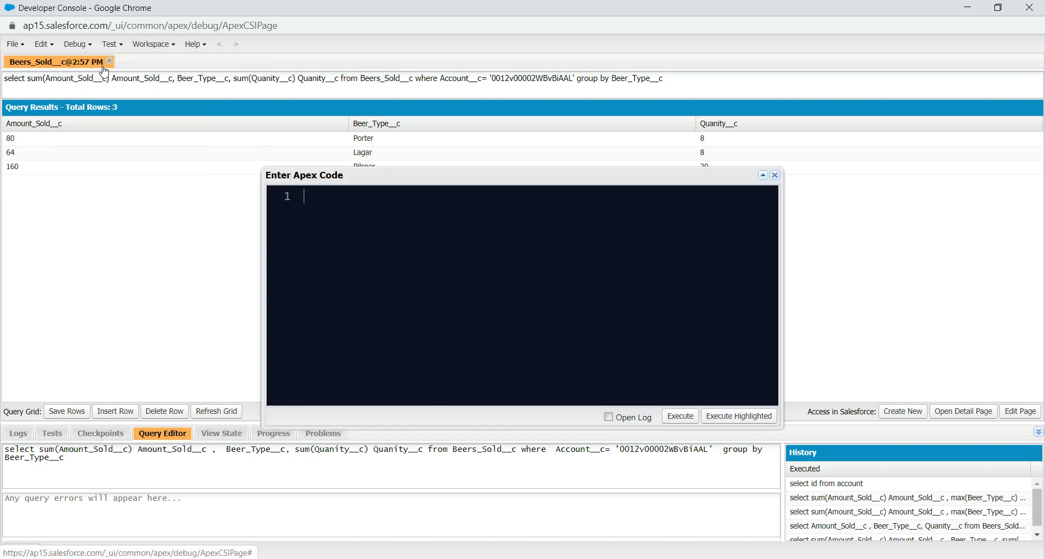
pyautogui.click(762, 175)
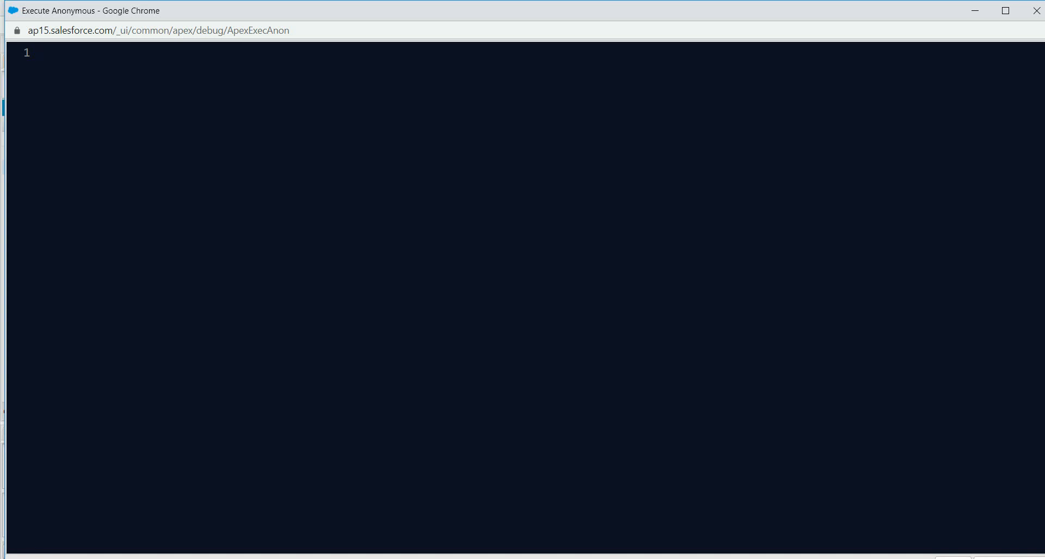
pyautogui.click(420, 558)
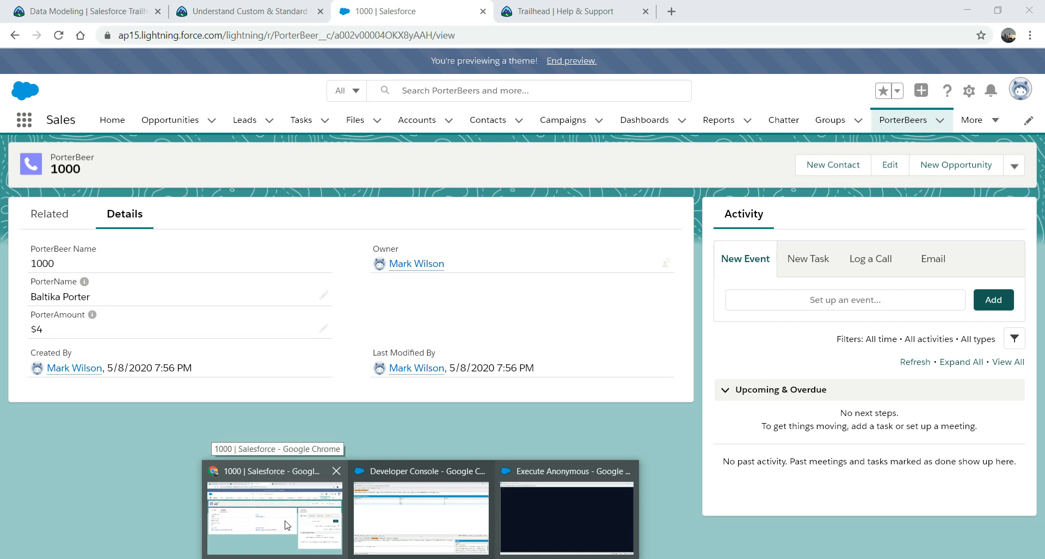
# Step: Open Setup's Object Manager and search the objects for 'port'
pyautogui.click(285, 521)
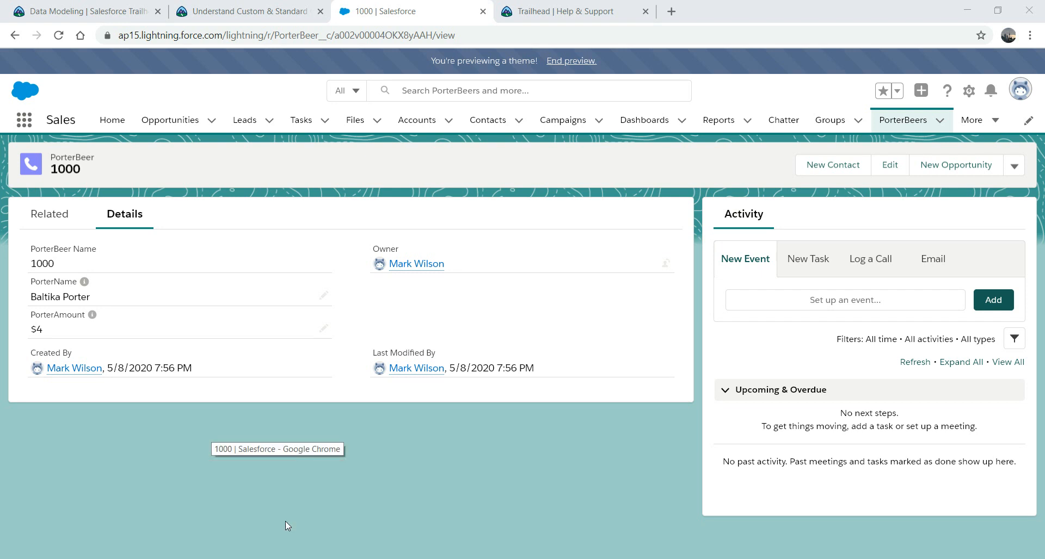
pyautogui.click(969, 91)
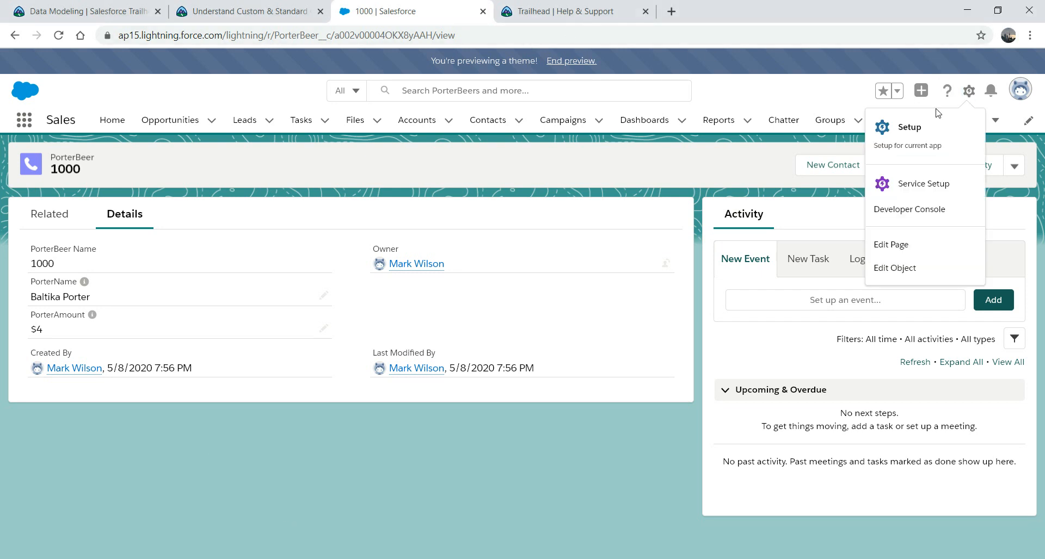
pyautogui.click(907, 130)
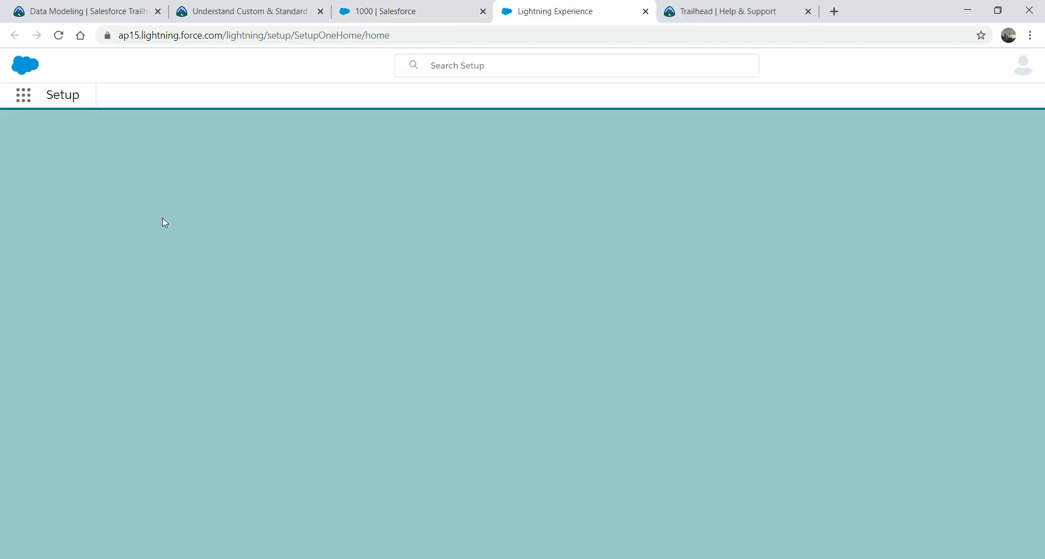
pyautogui.click(192, 150)
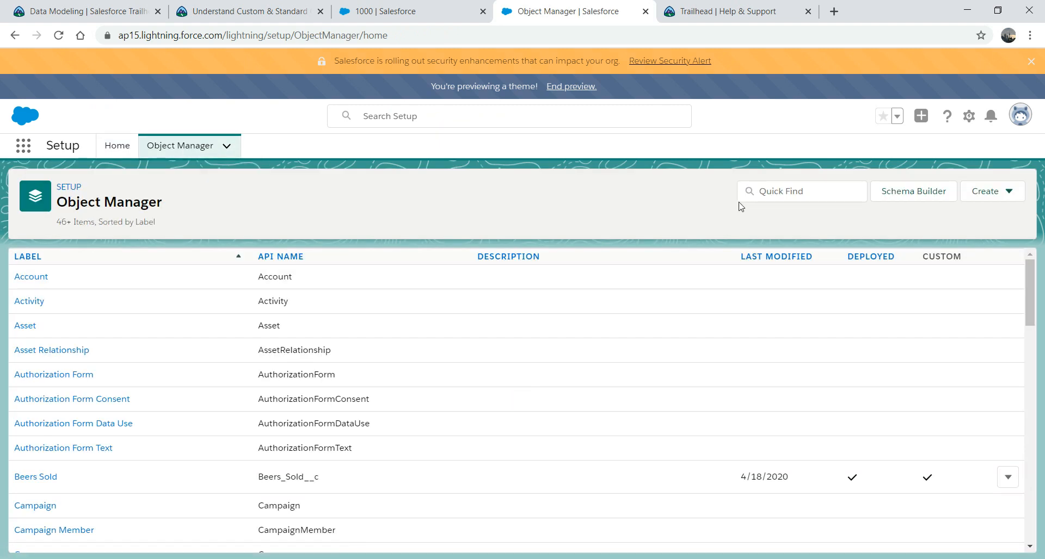
pyautogui.click(786, 192)
pyautogui.write('p')
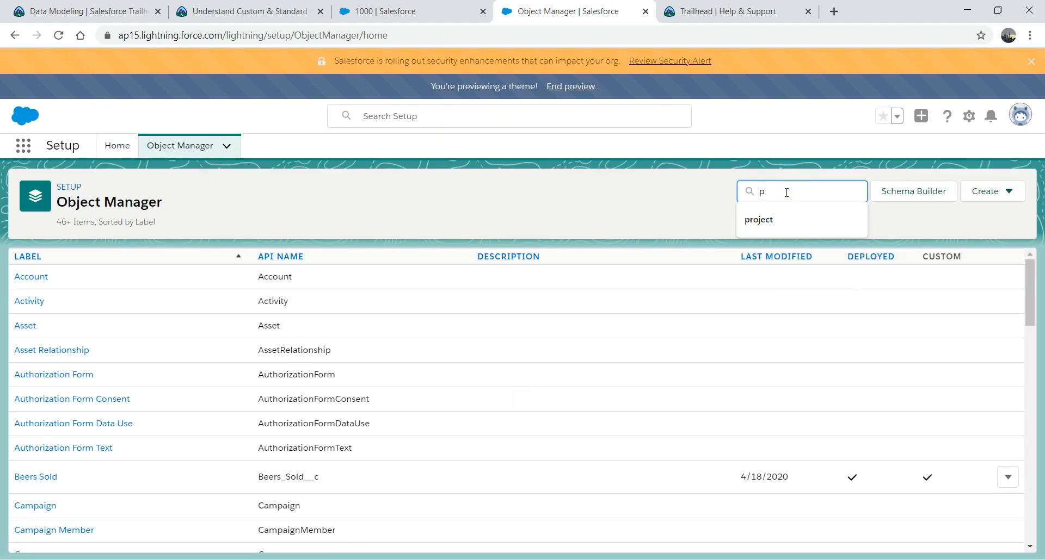
pyautogui.write('ort')
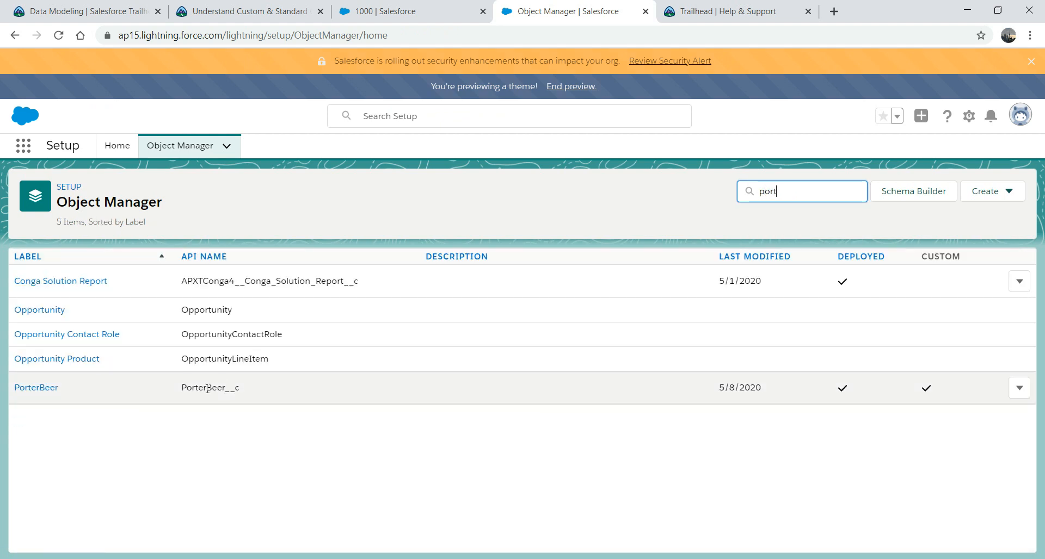
# Step: Open PorterBeer's details, copy the API name PorterBeer__c, and return to the Apex editor
pyautogui.click(47, 392)
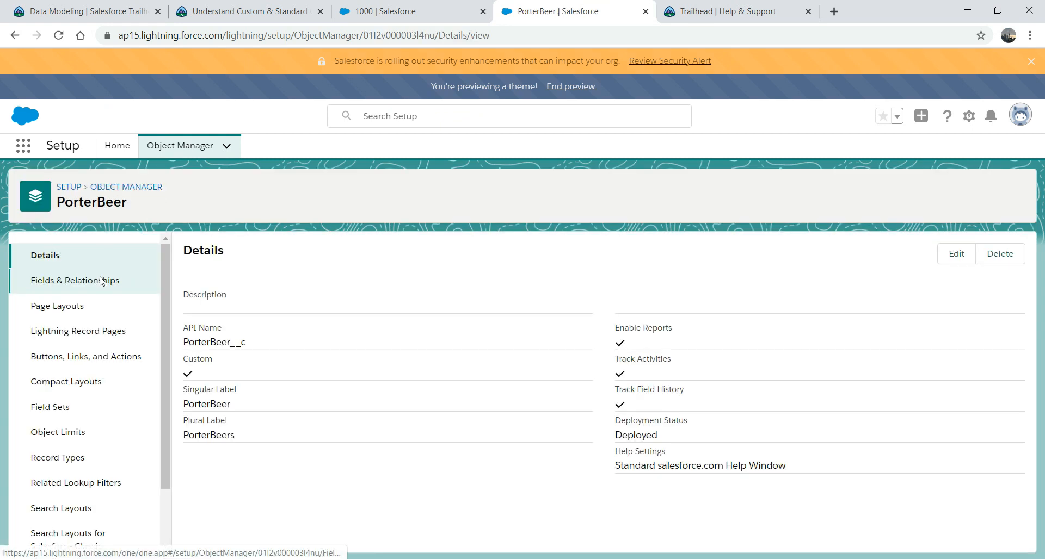
pyautogui.click(100, 281)
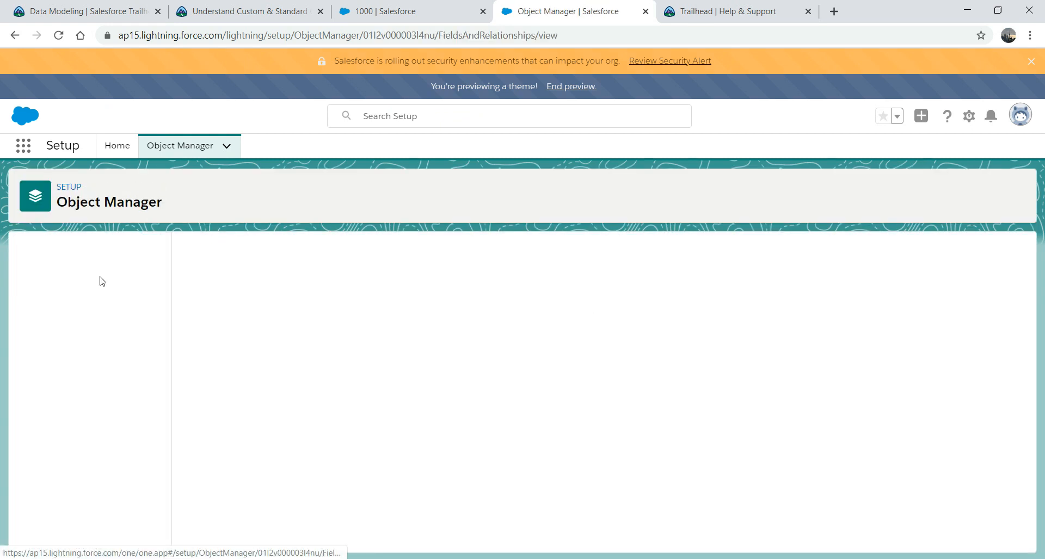
pyautogui.click(57, 264)
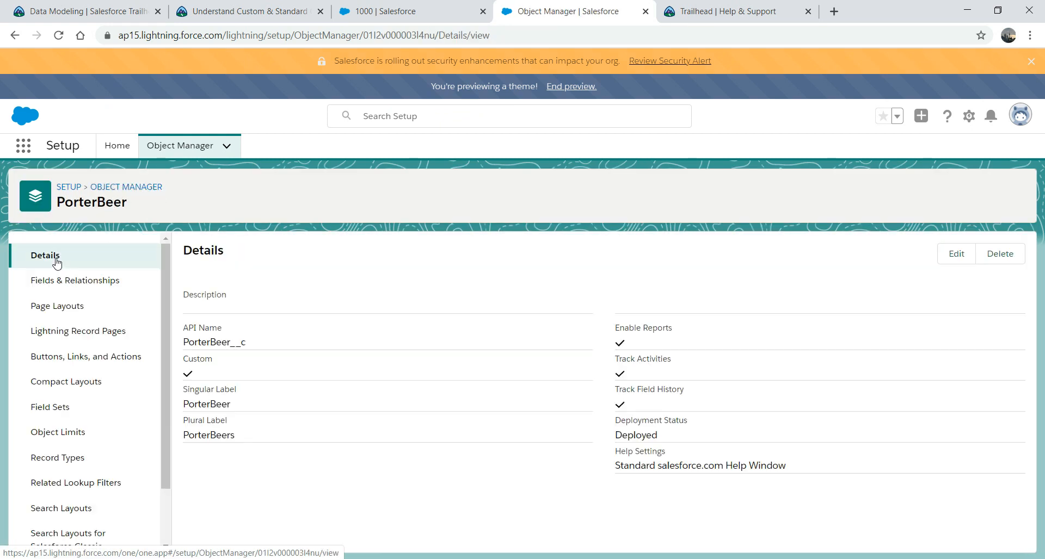
pyautogui.doubleClick(209, 343)
pyautogui.hotkey('ctrl', 'c')
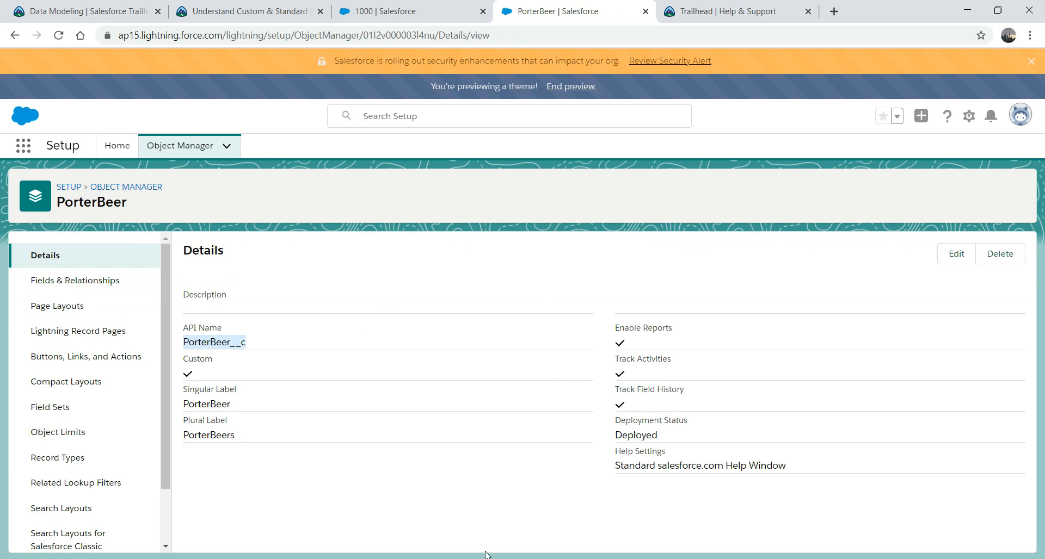
pyautogui.click(420, 558)
pyautogui.click(546, 511)
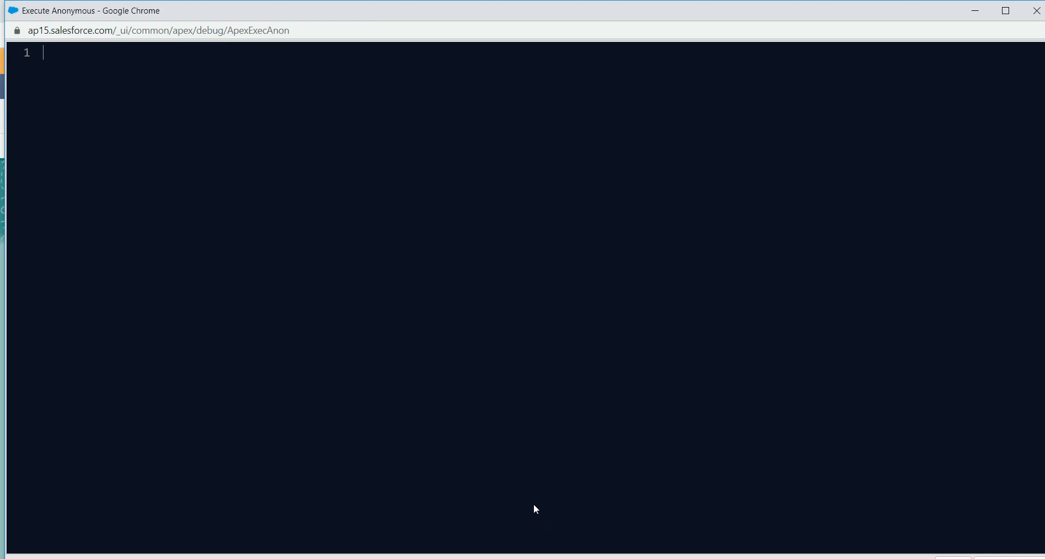
# Step: Write 'PorterBeer__c PB = new PorterBeer__c();' and begin line 2 with 'pb.'
pyautogui.hotkey('ctrl', 'v')
pyautogui.write('PB')
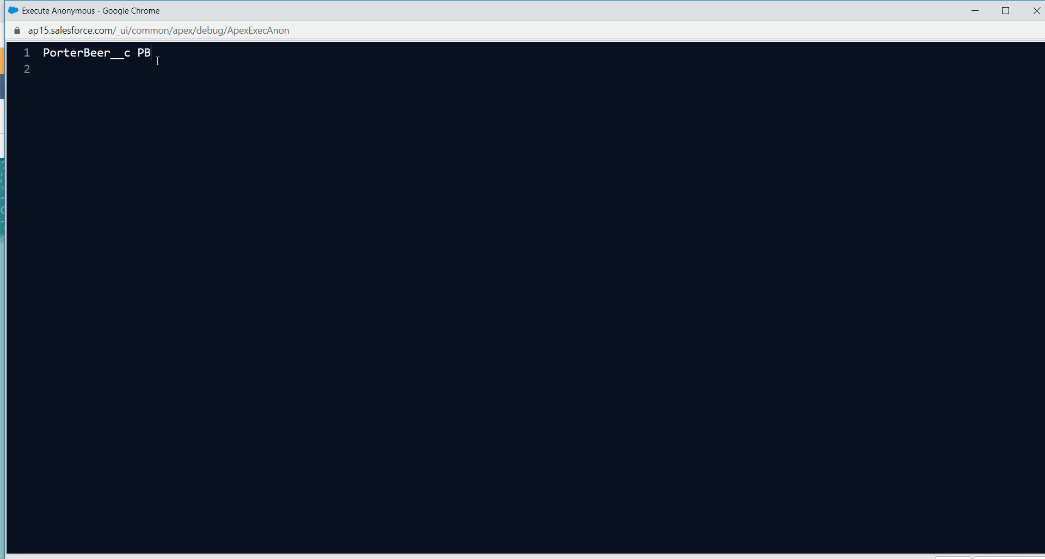
pyautogui.write(' = NEW')
pyautogui.press('BackSpace')
pyautogui.press('BackSpace')
pyautogui.press('BackSpace')
pyautogui.write('new')
pyautogui.hotkey('ctrl', 'v')
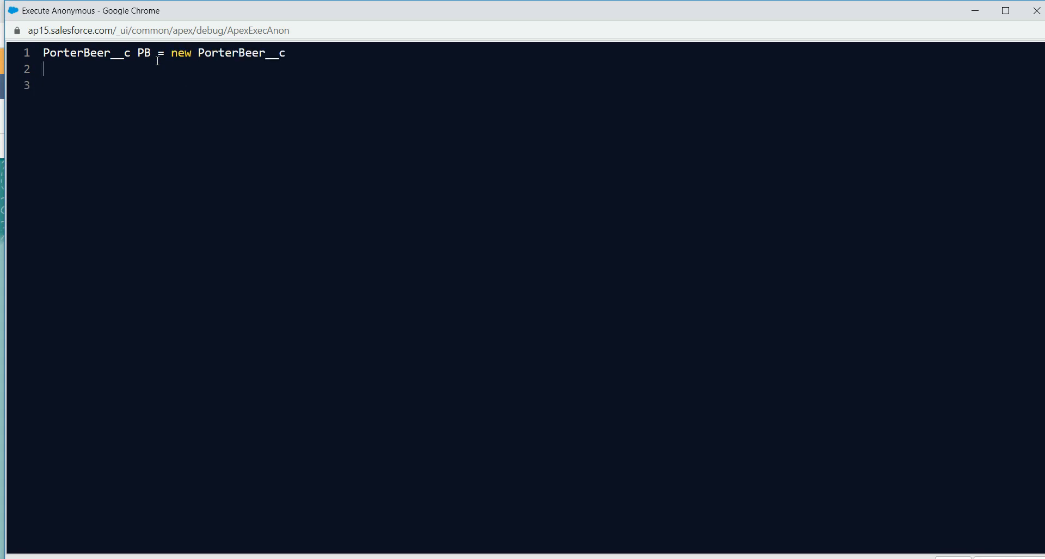
pyautogui.click(303, 55)
pyautogui.write('();')
pyautogui.press('Return')
pyautogui.write('pb.')
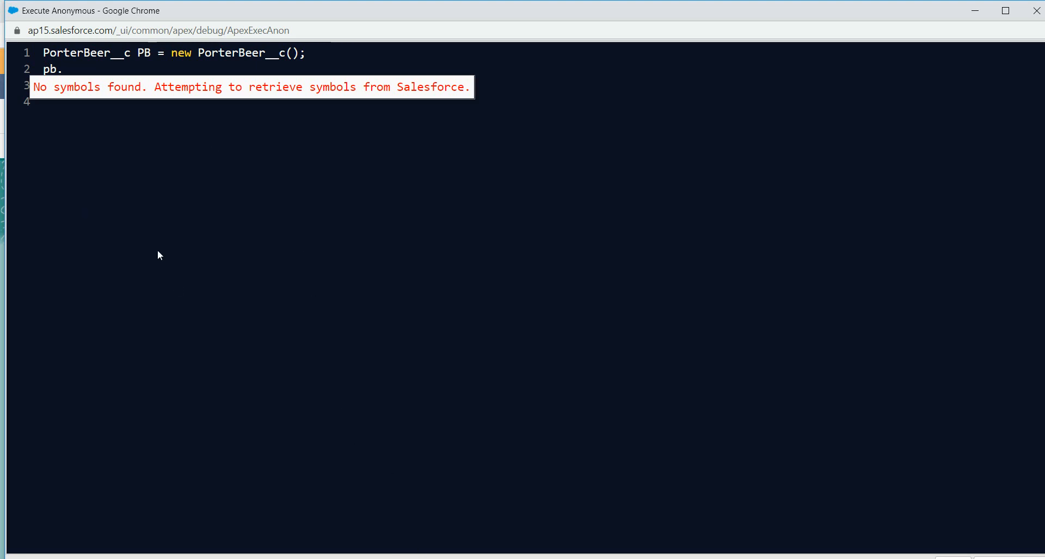
# Step: Copy the PorterName__c field name from PorterBeer's Fields & Relationships list
pyautogui.moveTo(403, 556)
pyautogui.click(299, 529)
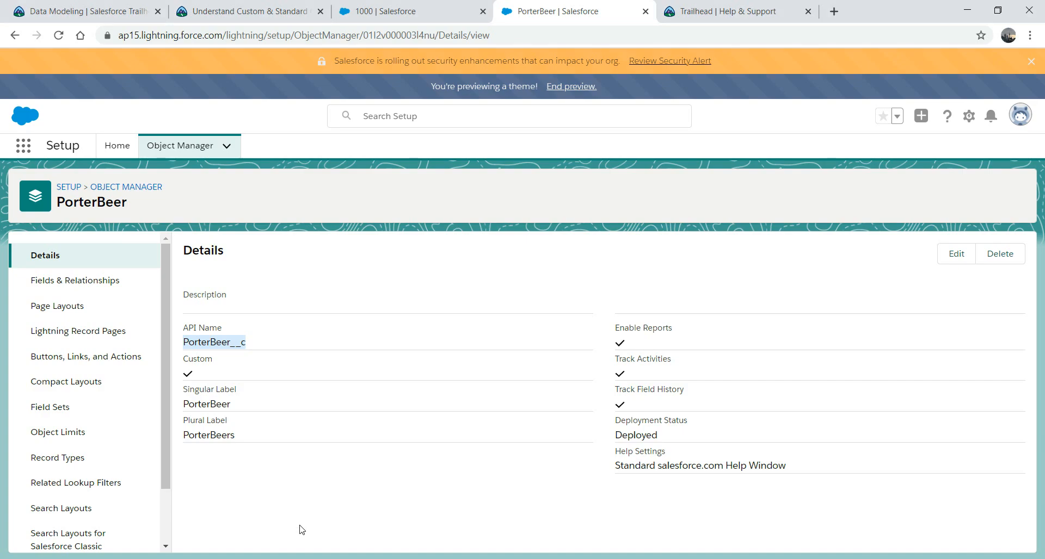
pyautogui.click(94, 281)
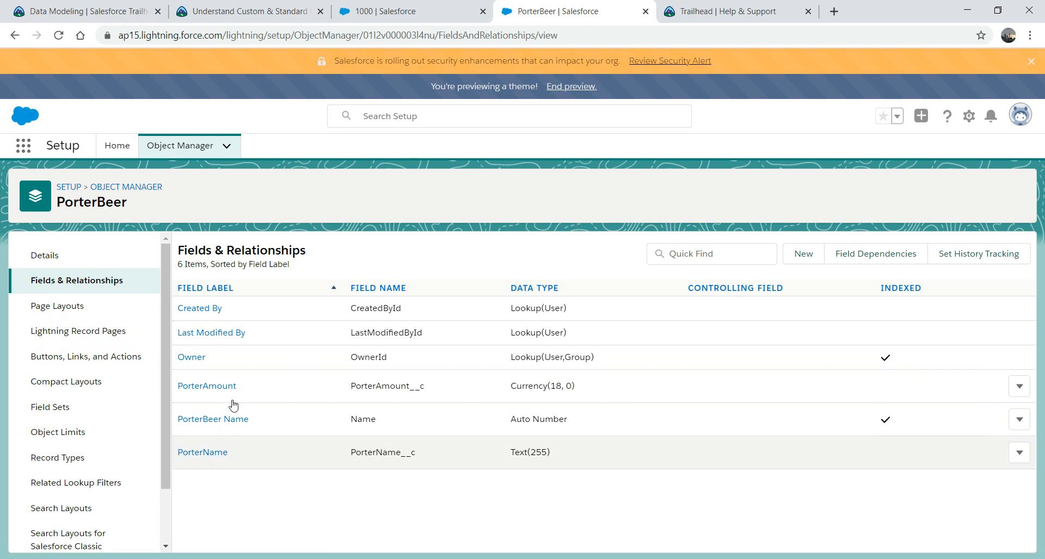
pyautogui.doubleClick(383, 452)
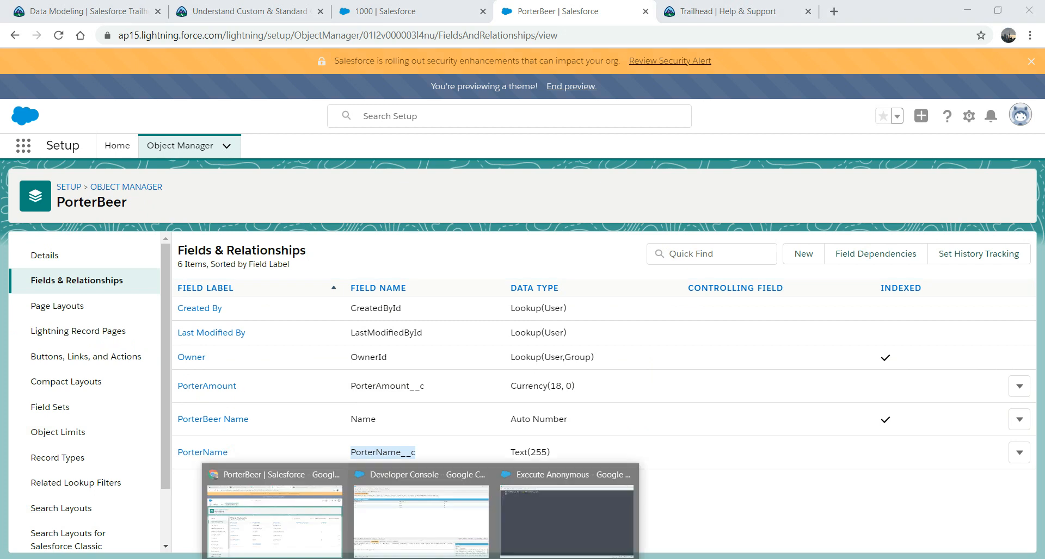
pyautogui.click(561, 509)
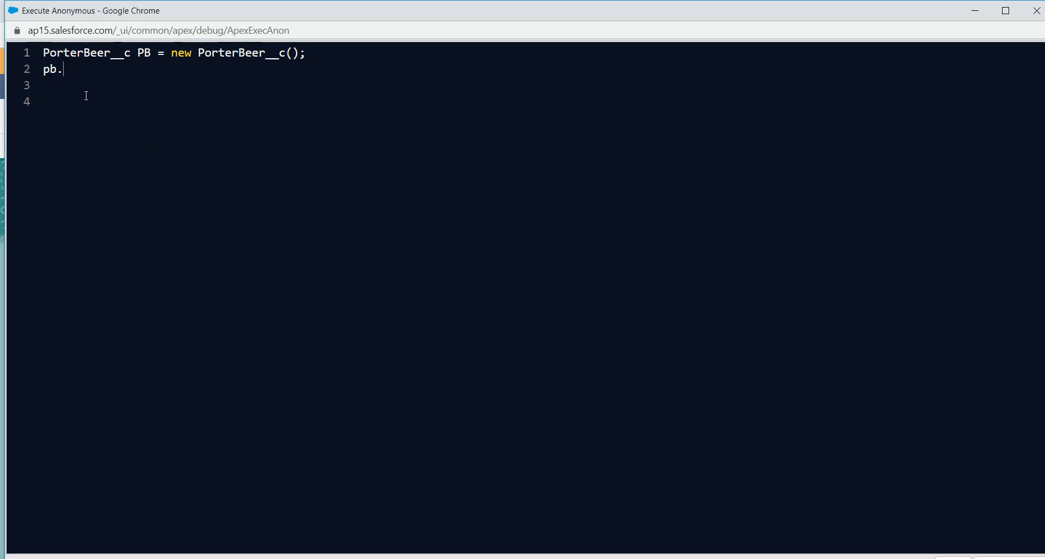
# Step: Begin line 2 of the Apex script with PB.PorterName__c
pyautogui.press('BackSpace')
pyautogui.press('BackSpace')
pyautogui.write('Pb.PorterName__c')
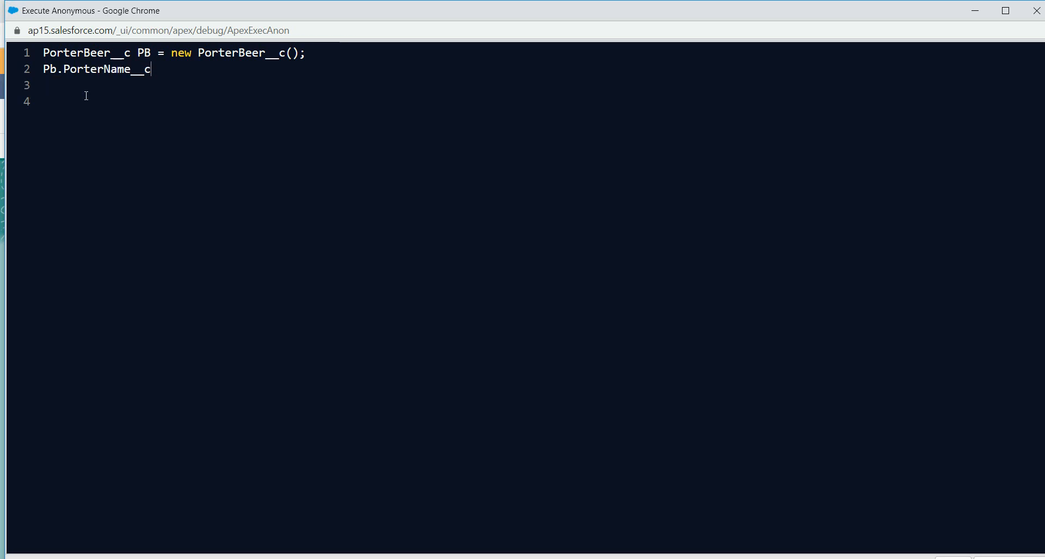
pyautogui.press('Home')
pyautogui.press('Right')
pyautogui.press('Right')
pyautogui.press('BackSpace')
pyautogui.write('B')
# Step: Finish line 2 as = 'Db porter'; and start line 3 with PB
pyautogui.press('Down')
pyautogui.write("= '")
pyautogui.write('db ')
pyautogui.write('BEE')
pyautogui.press('BackSpace')
pyautogui.press('BackSpace')
pyautogui.press('BackSpace')
pyautogui.write('po')
pyautogui.press('BackSpace')
pyautogui.write('orter')
pyautogui.press('BackSpace')
pyautogui.write('D;PB')
pyautogui.press('BackSpace')
pyautogui.press('BackSpace')
pyautogui.write('PB')
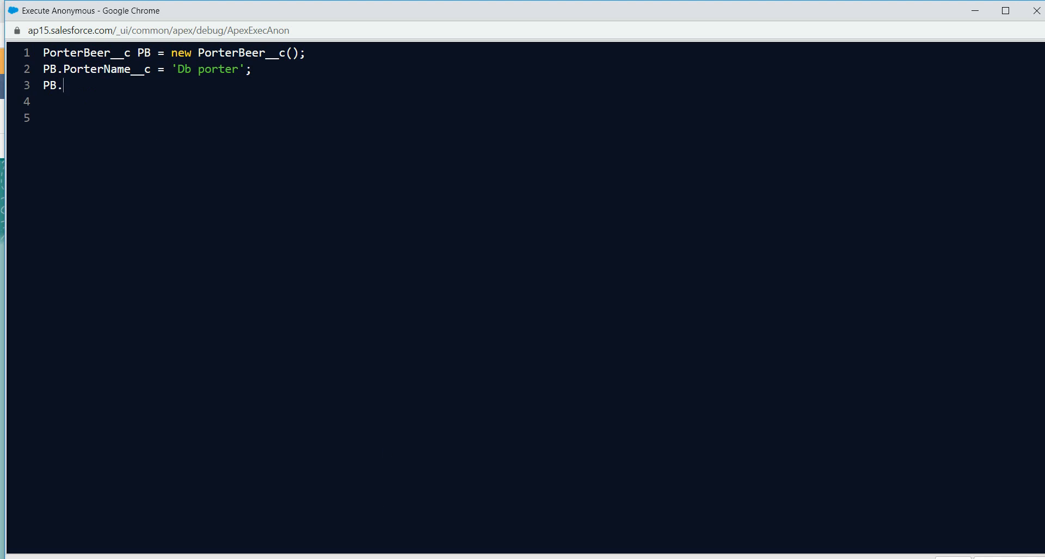
pyautogui.click(308, 525)
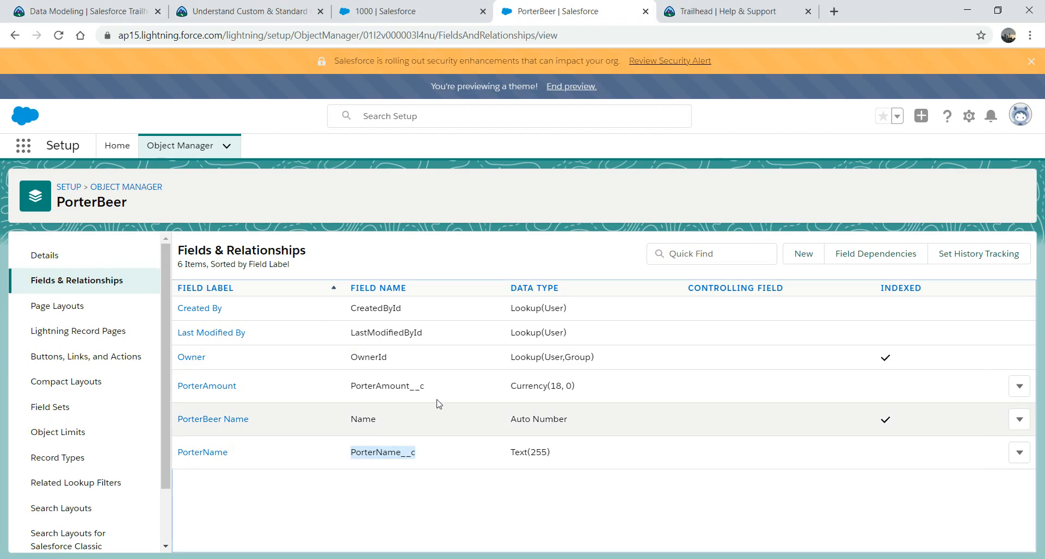
# Step: Copy PorterAmount__c and complete line 3 as PB.PorterAmount__c = 6;
pyautogui.moveTo(427, 393); pyautogui.dragTo(350, 391)
pyautogui.hotkey('ctrl', 'c')
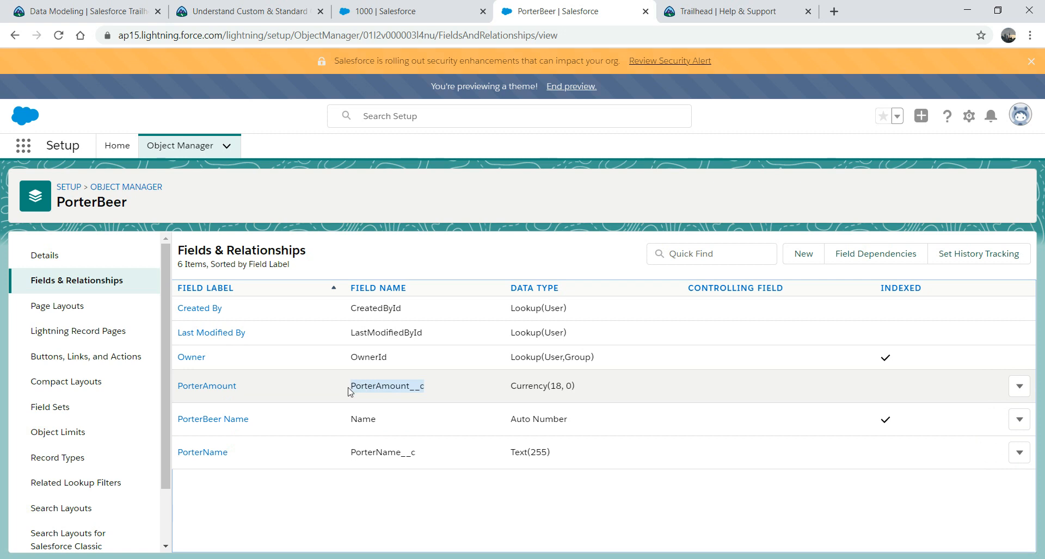
pyautogui.moveTo(429, 558)
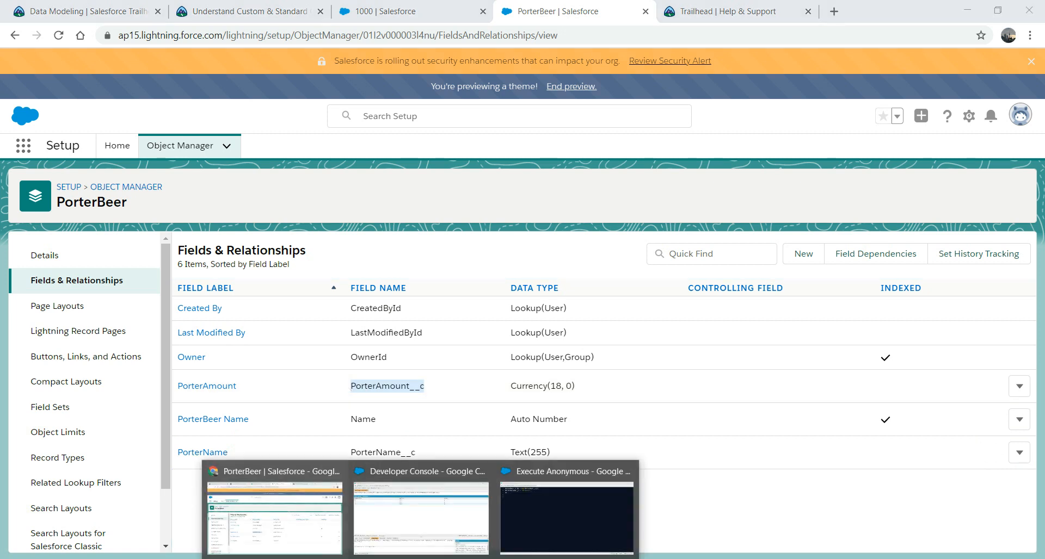
pyautogui.click(541, 521)
pyautogui.hotkey('ctrl', 'v')
pyautogui.write('= ')
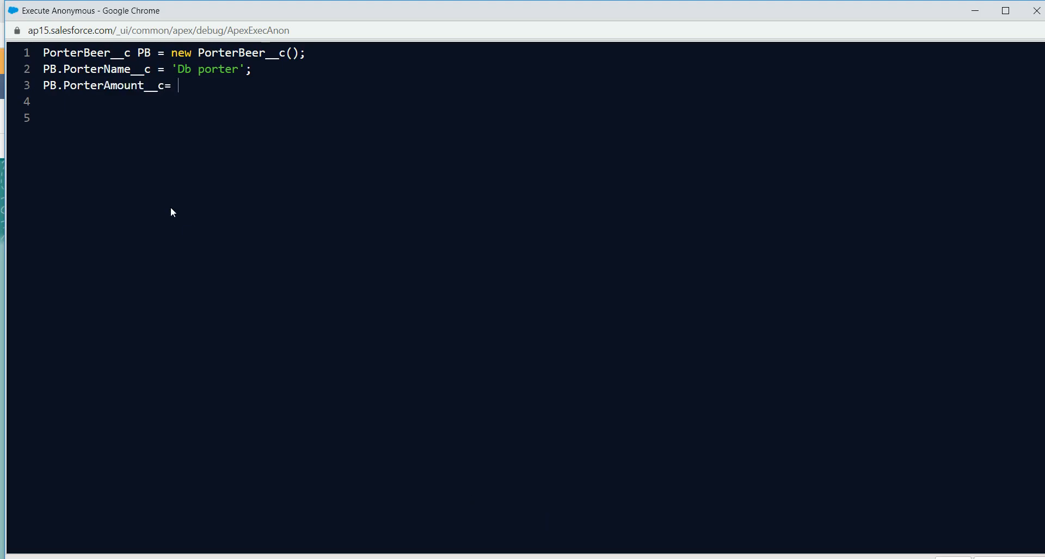
pyautogui.write('6;')
# Step: Add the line 'Insert PB;', execute the anonymous Apex, and view its log
pyautogui.press('Return')
pyautogui.write('Insert Pb')
pyautogui.press('BackSpace')
pyautogui.write('B;')
pyautogui.click(1006, 11)
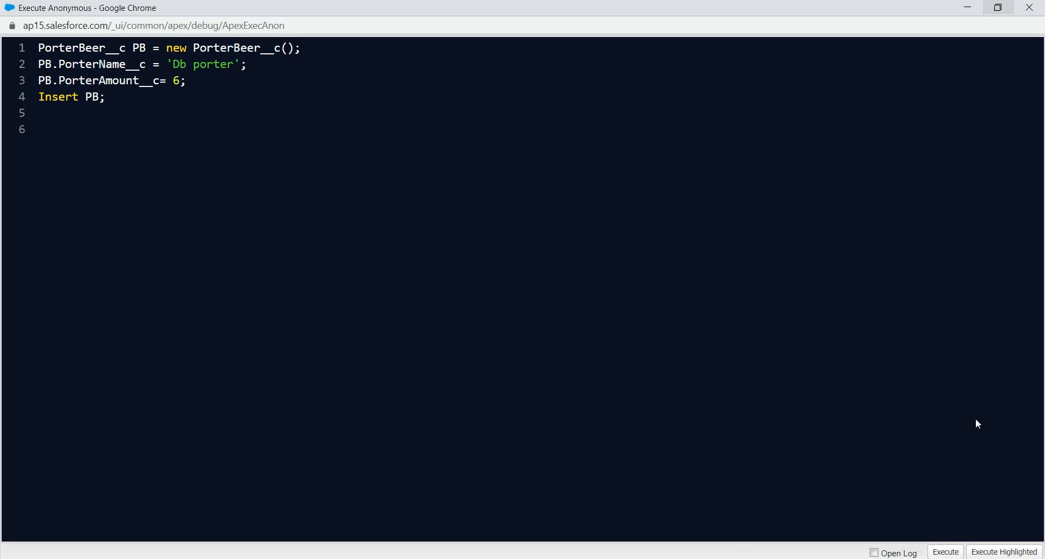
pyautogui.click(946, 553)
pyautogui.click(968, 7)
pyautogui.moveTo(438, 557)
pyautogui.click(434, 516)
# Step: Filter the log to debug lines, then review PorterBeer records 1000 and 1001
pyautogui.click(130, 416)
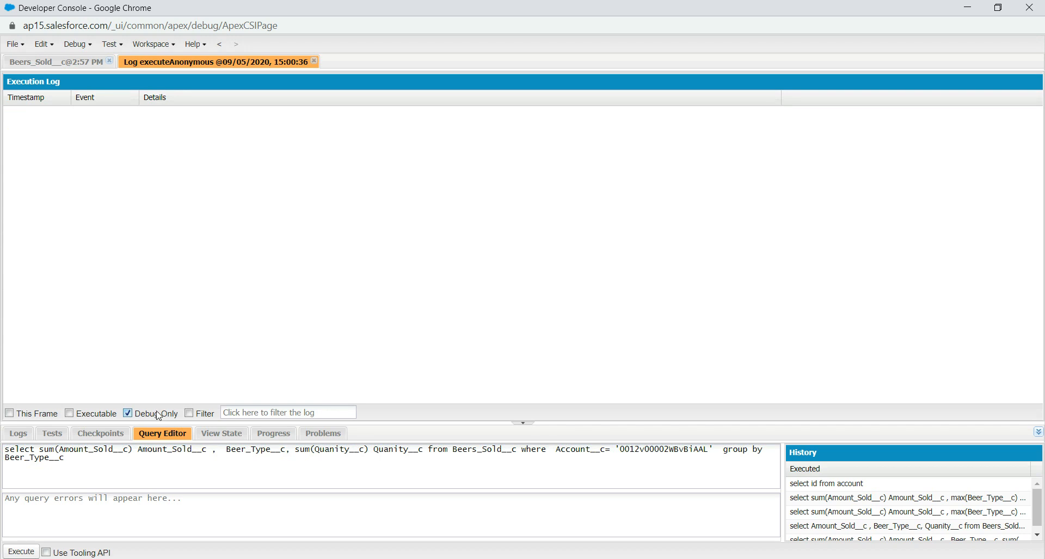
pyautogui.moveTo(438, 558)
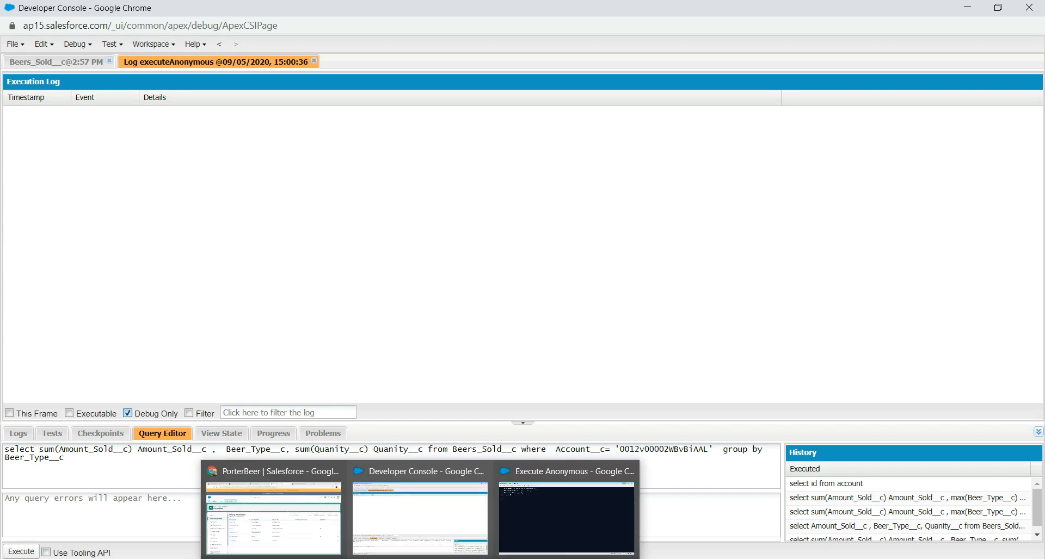
pyautogui.click(272, 542)
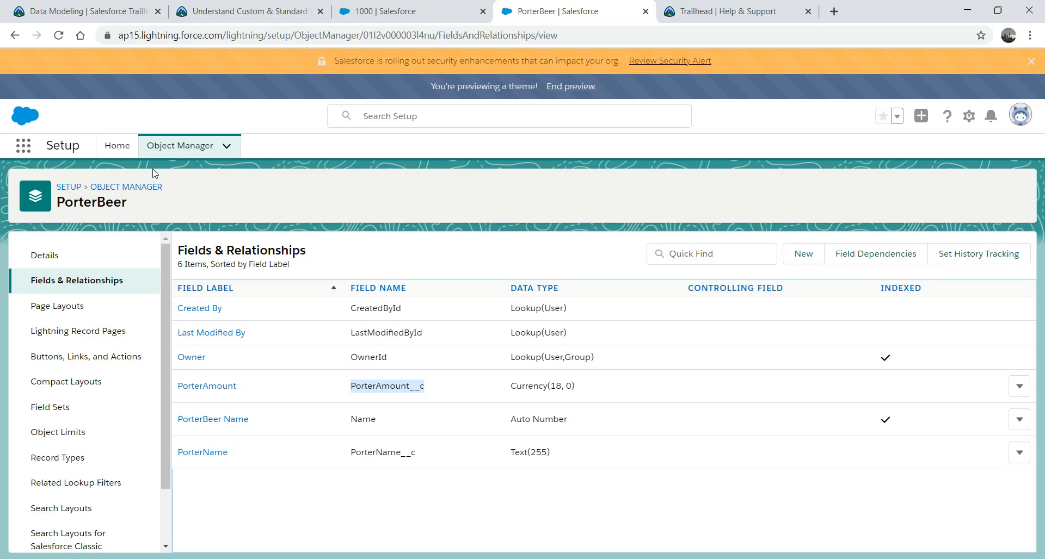
pyautogui.click(383, 16)
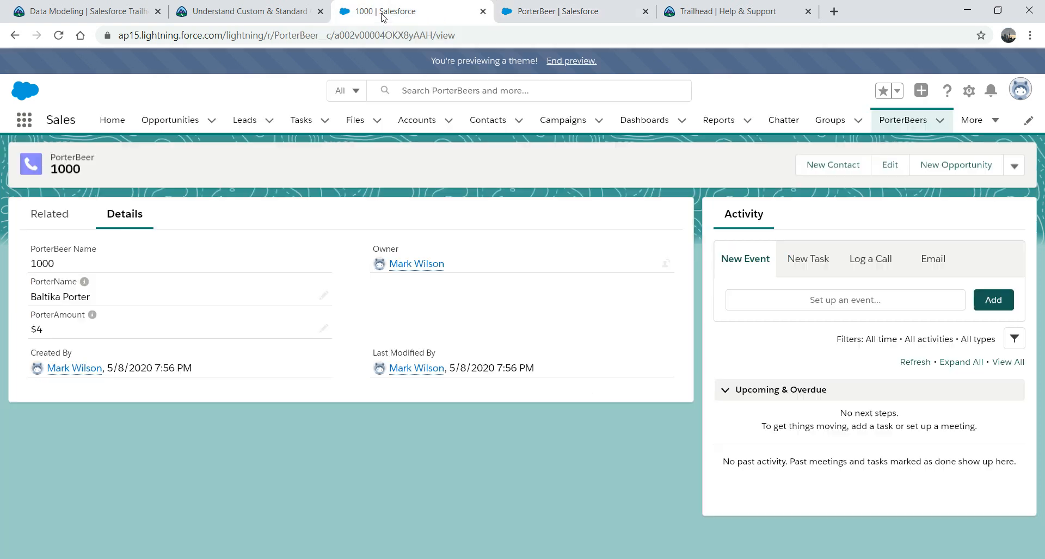
pyautogui.click(909, 121)
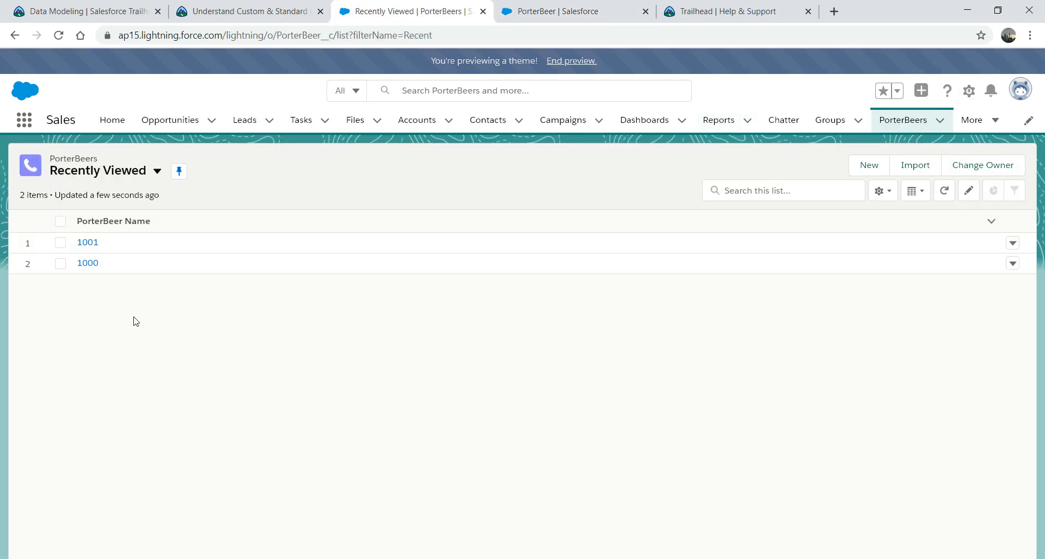
pyautogui.click(87, 243)
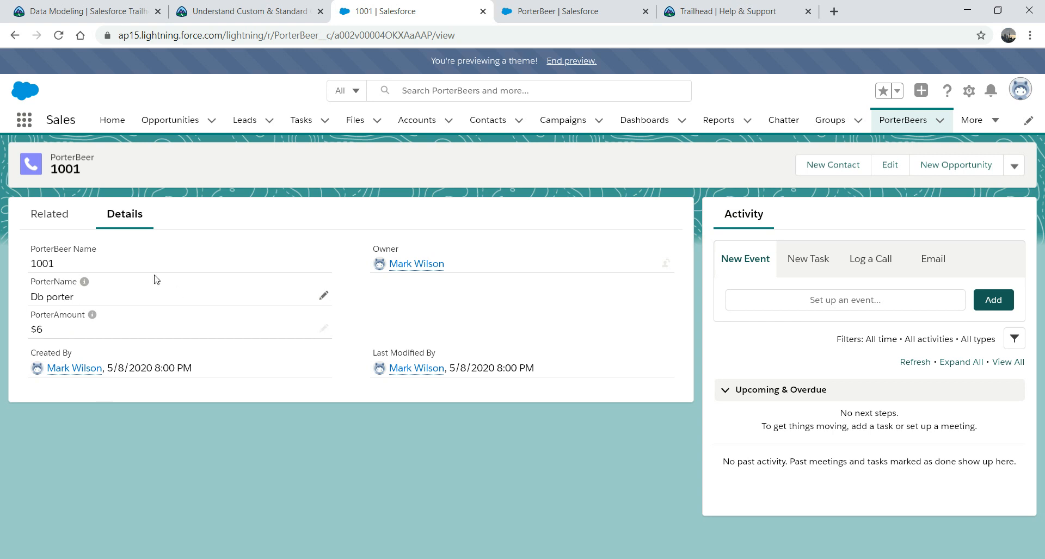
pyautogui.click(903, 119)
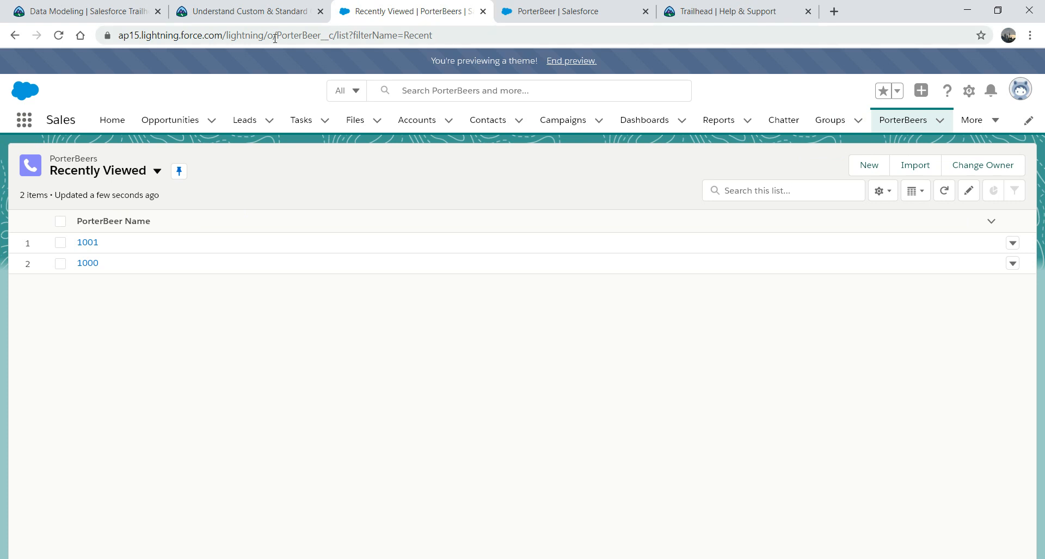
pyautogui.click(241, 13)
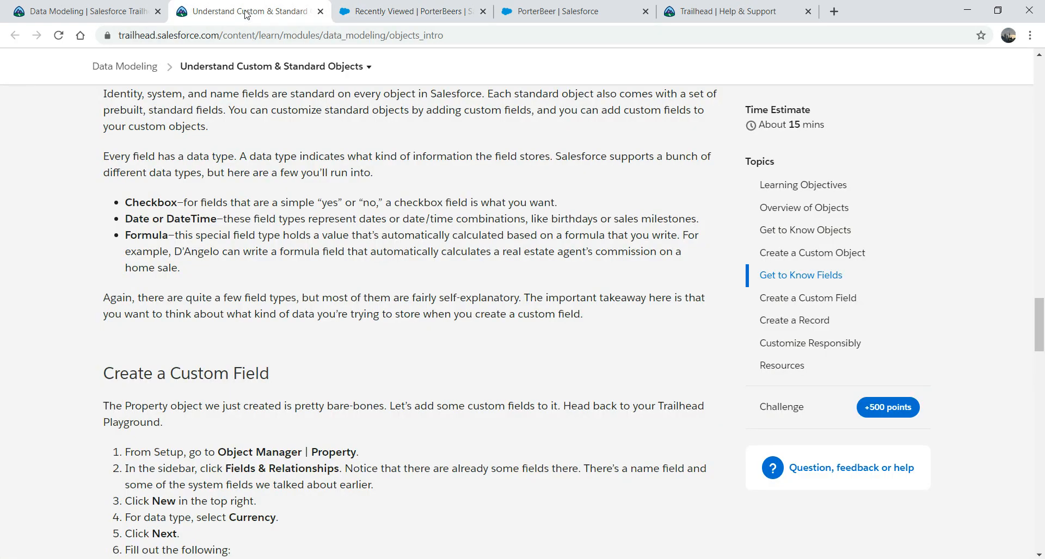
# Step: Switch to the 'Recently Viewed | PorterBeers' browser tab
pyautogui.click(421, 11)
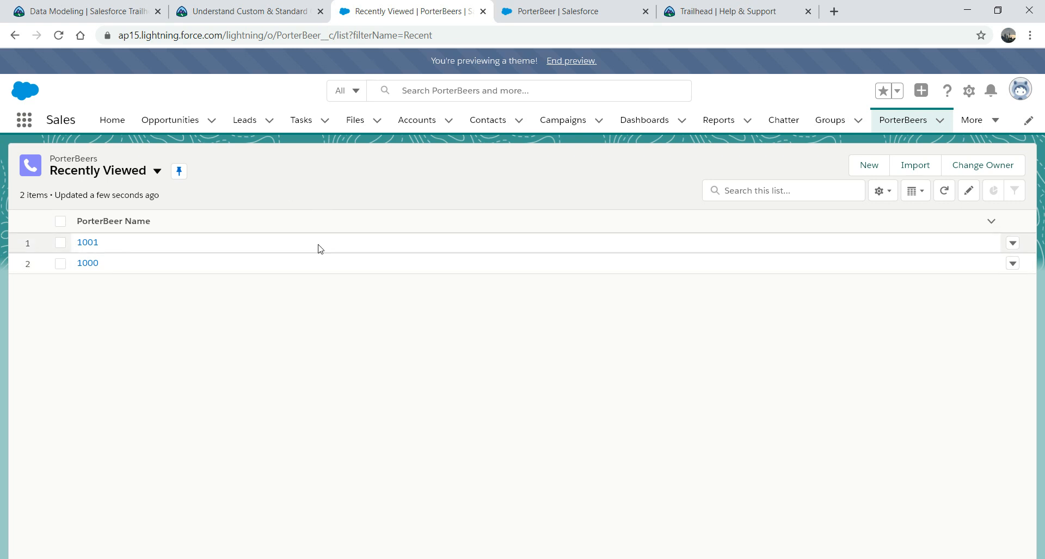
# Step: Start a new PorterBeer Lookup Relationship field related to Account
pyautogui.click(604, 11)
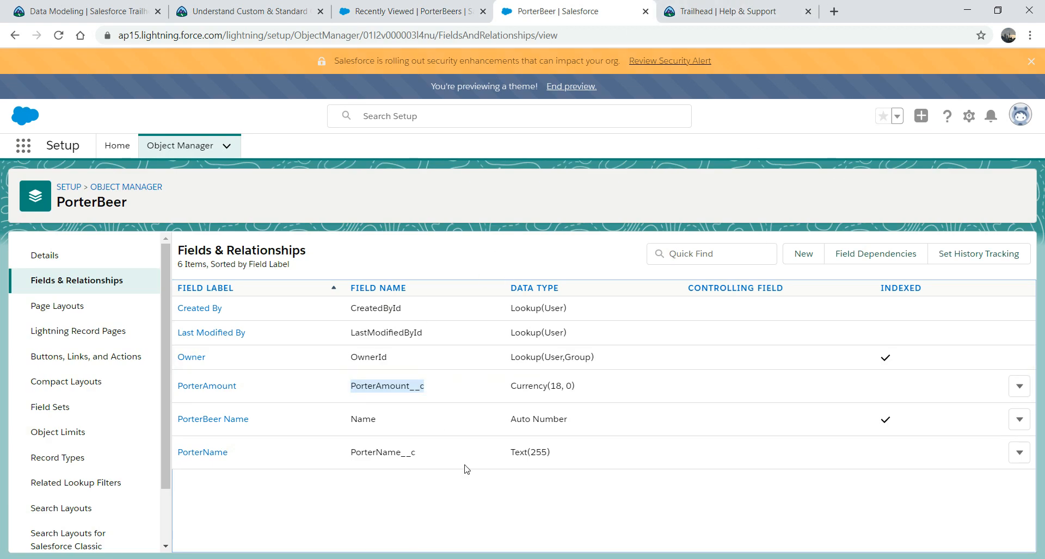
pyautogui.click(804, 255)
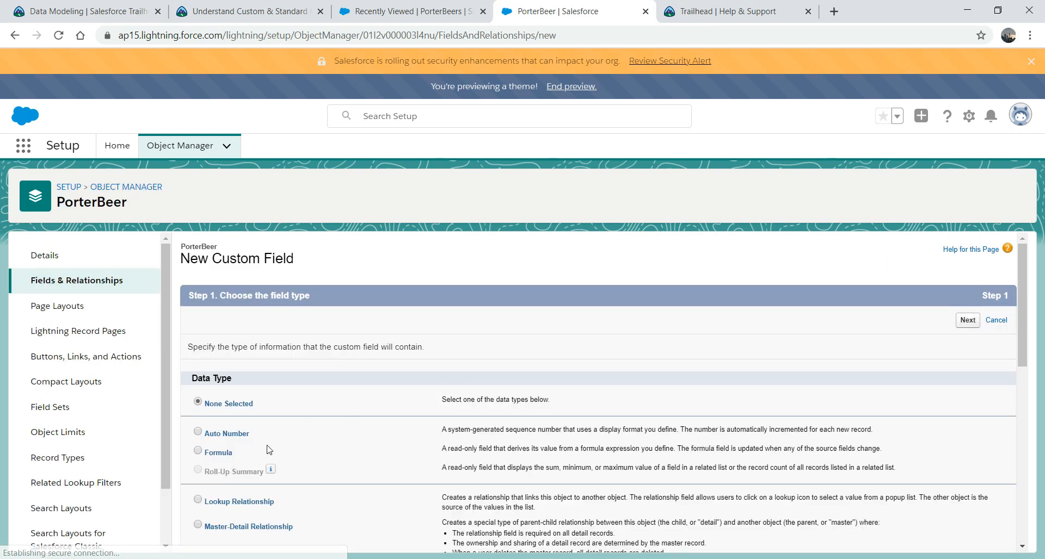
pyautogui.click(198, 500)
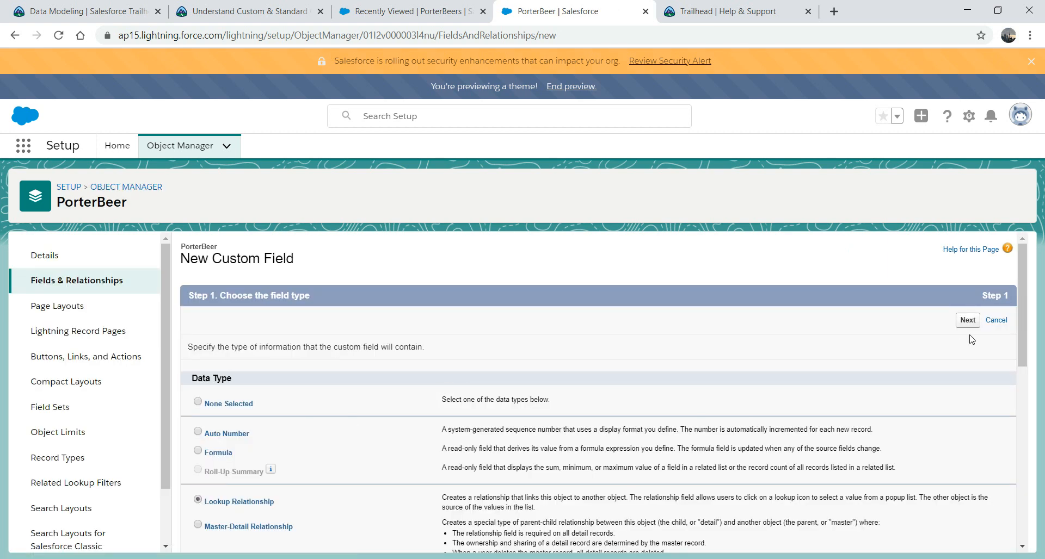
pyautogui.click(967, 321)
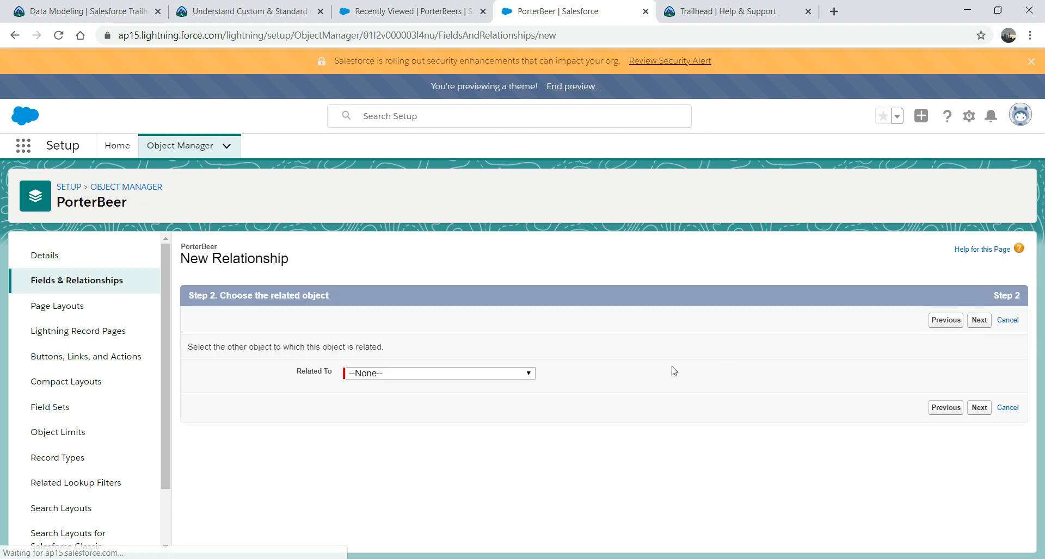
pyautogui.click(529, 374)
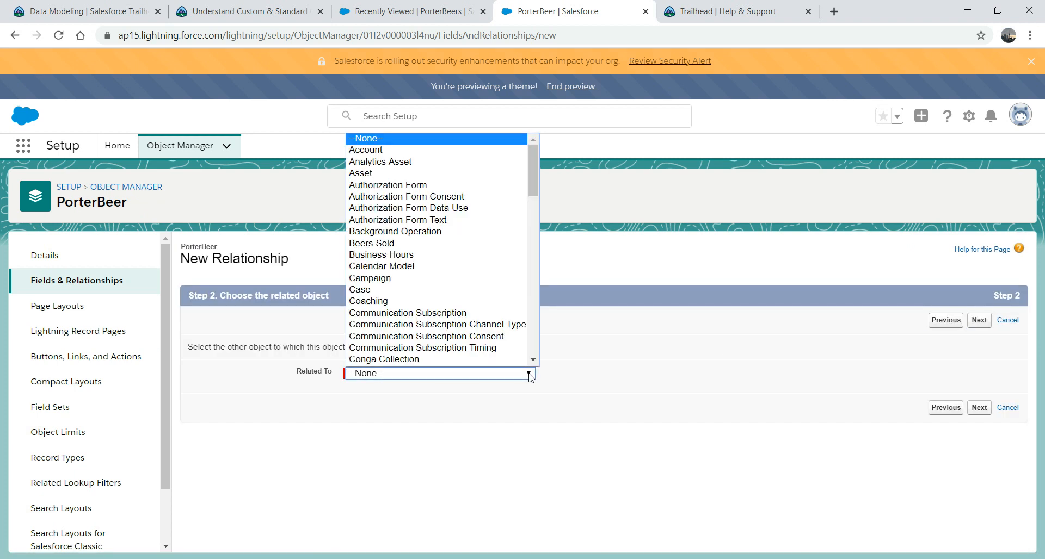
pyautogui.click(427, 150)
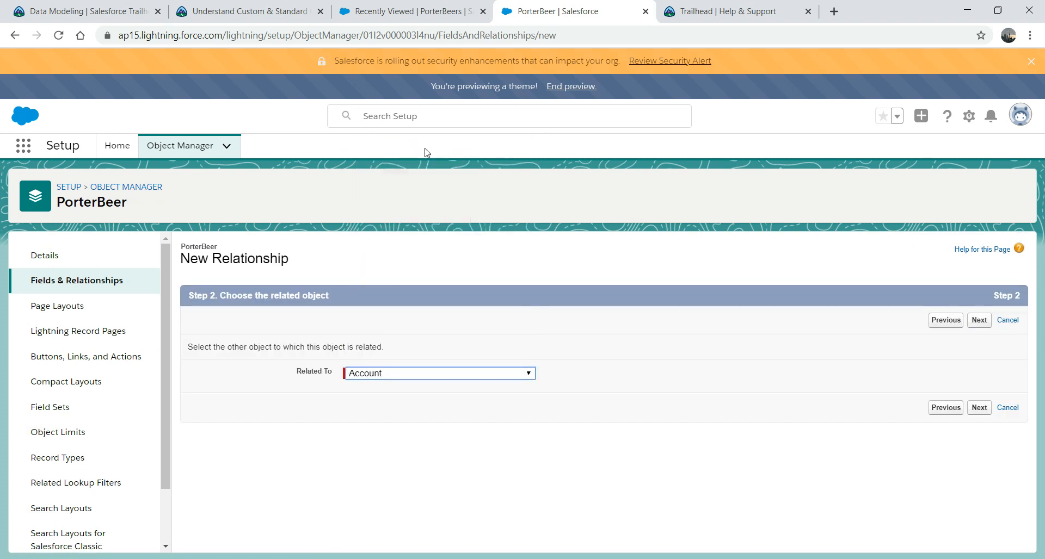
pyautogui.click(978, 409)
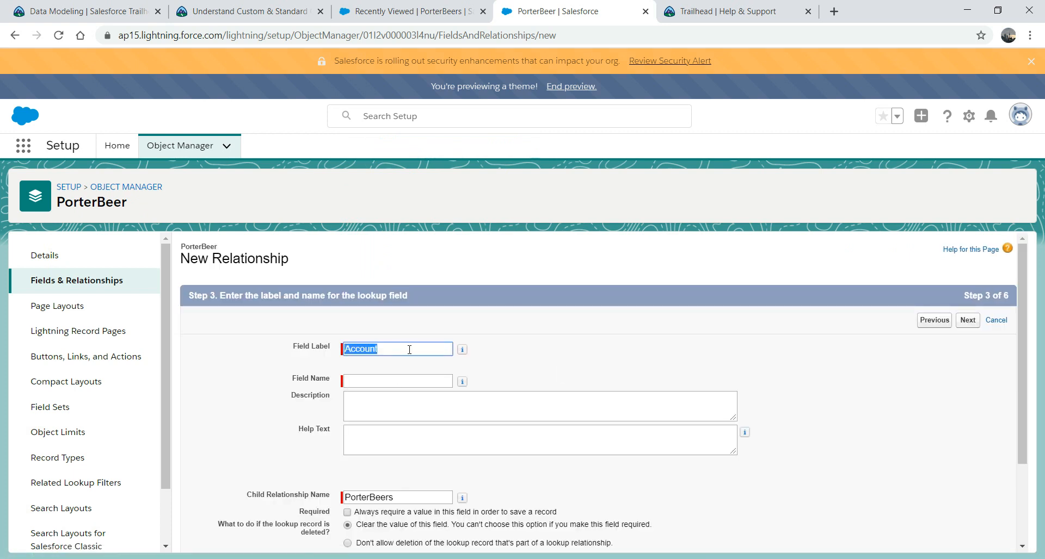
# Step: Label the field Company with help text 'This is linked to Company'
pyautogui.doubleClick(409, 349)
pyautogui.write('cOMP')
pyautogui.press('BackSpace')
pyautogui.press('BackSpace')
pyautogui.press('BackSpace')
pyautogui.press('BackSpace')
pyautogui.write('Company')
pyautogui.press('Tab')
pyautogui.click(396, 441)
pyautogui.write('This is linked to')
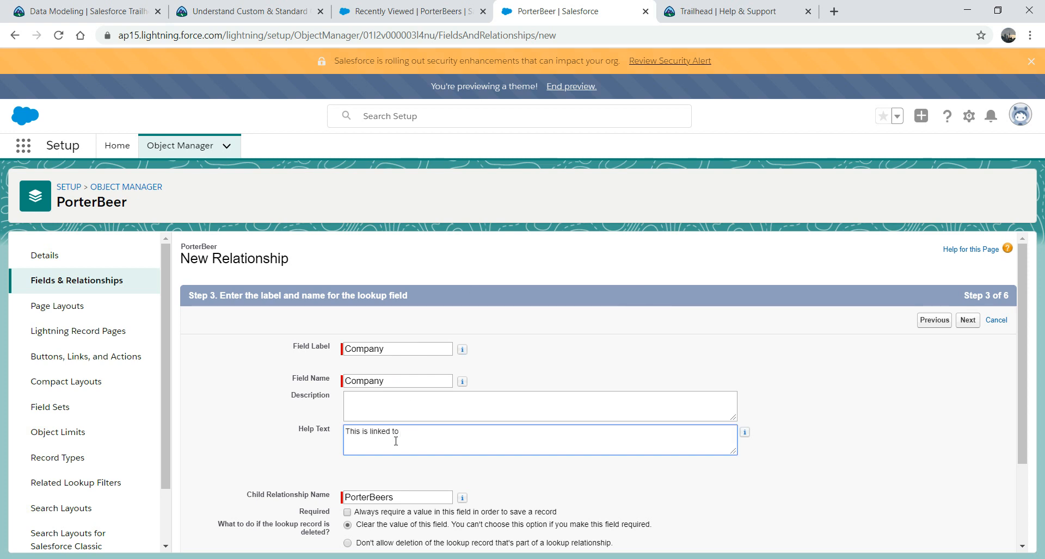
pyautogui.write(' Company')
pyautogui.moveTo(1021, 339); pyautogui.dragTo(1018, 390)
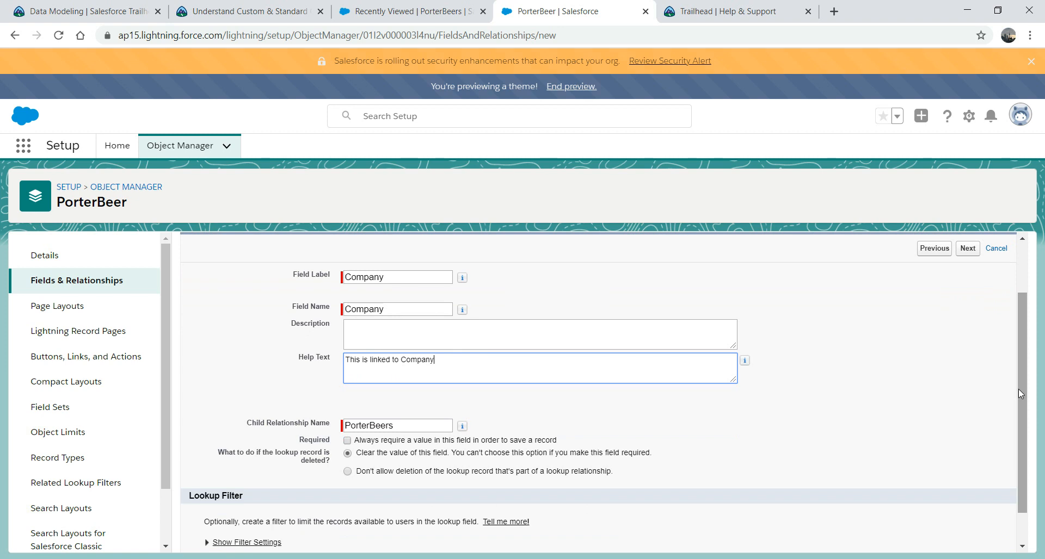
pyautogui.moveTo(1025, 389); pyautogui.dragTo(1004, 455)
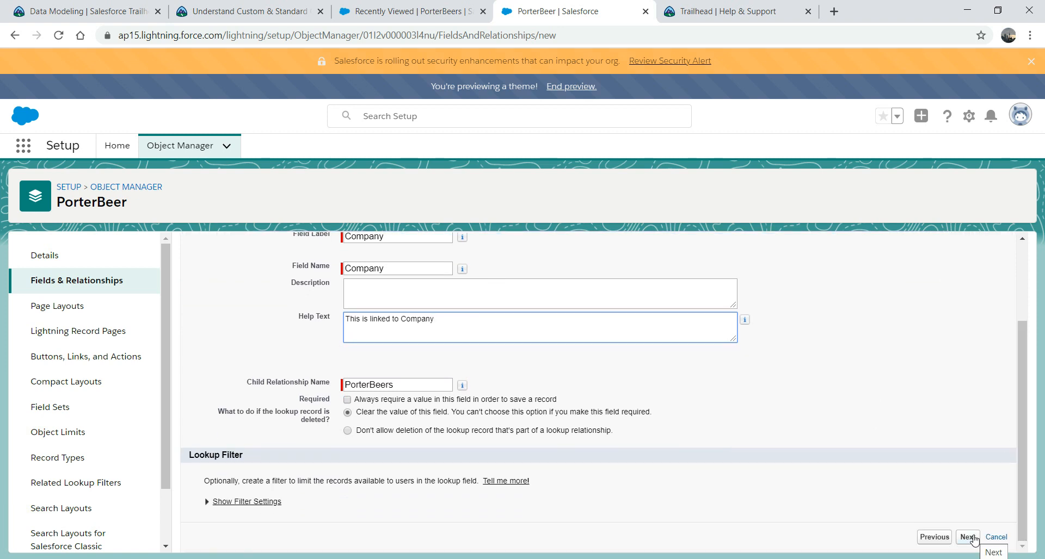
# Step: Make the Company field visible to all profiles and save it
pyautogui.click(968, 537)
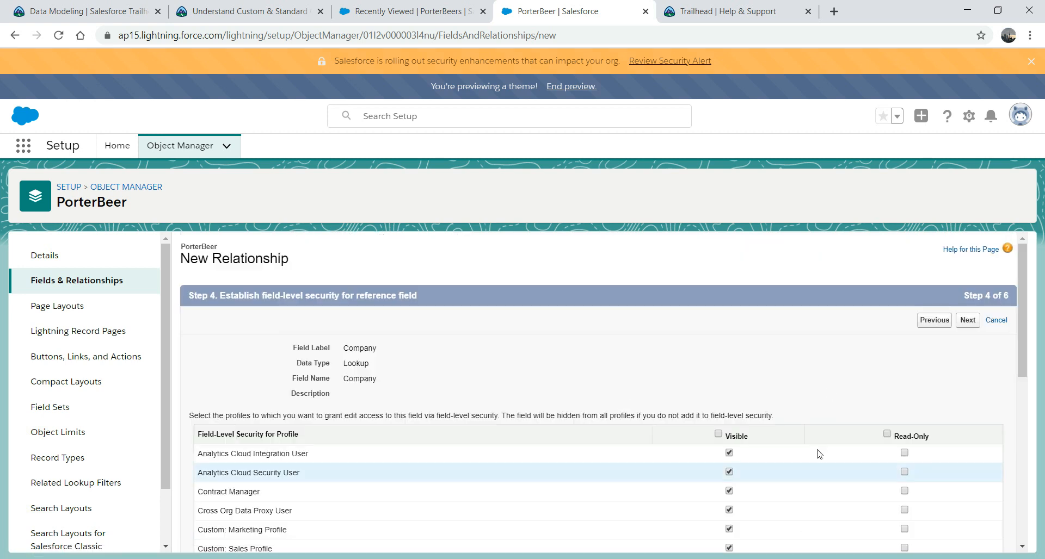
pyautogui.click(718, 435)
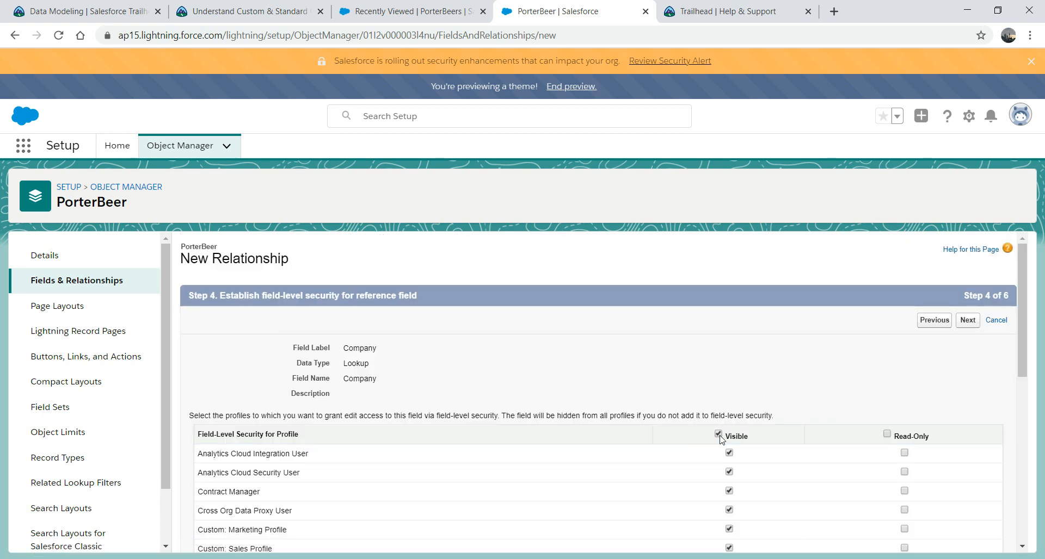
pyautogui.click(967, 321)
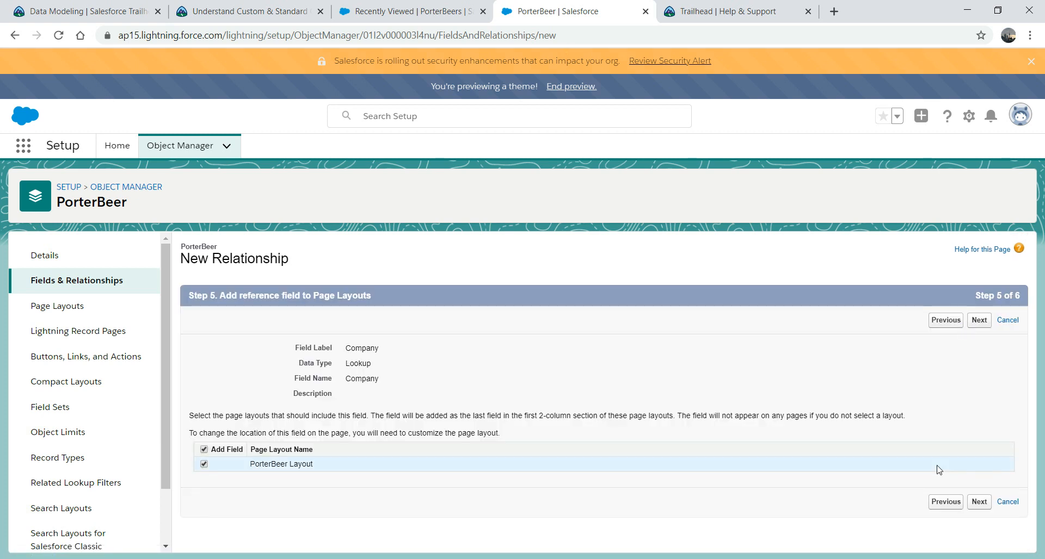
pyautogui.click(988, 508)
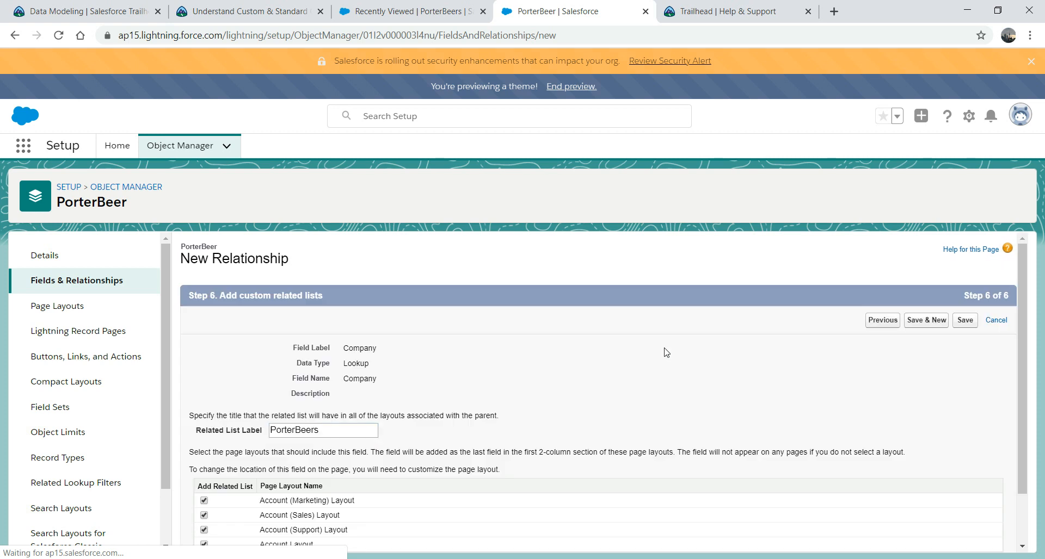
pyautogui.click(977, 326)
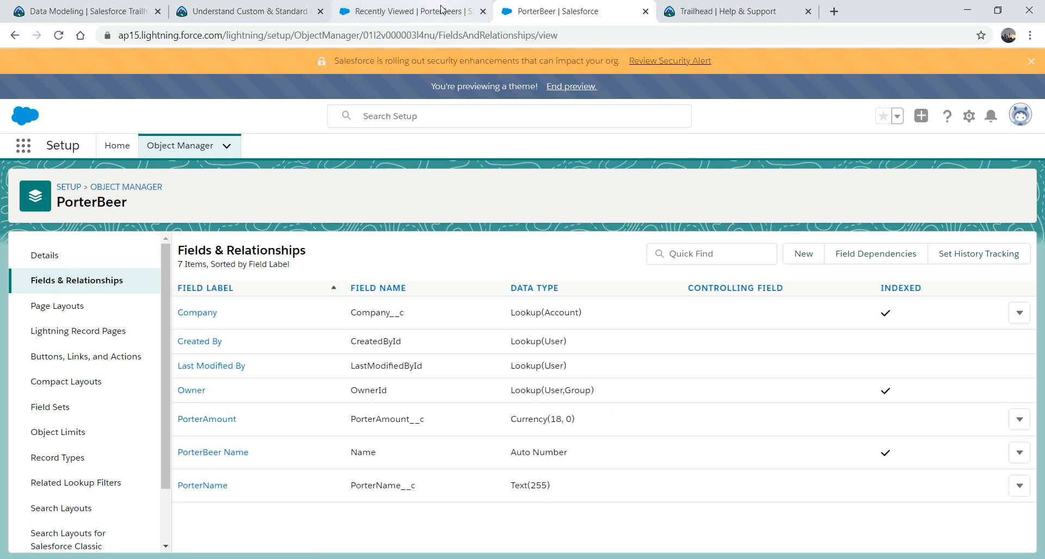
# Step: Open a New PorterBeer form, close it, and reload the PorterBeers list
pyautogui.click(406, 12)
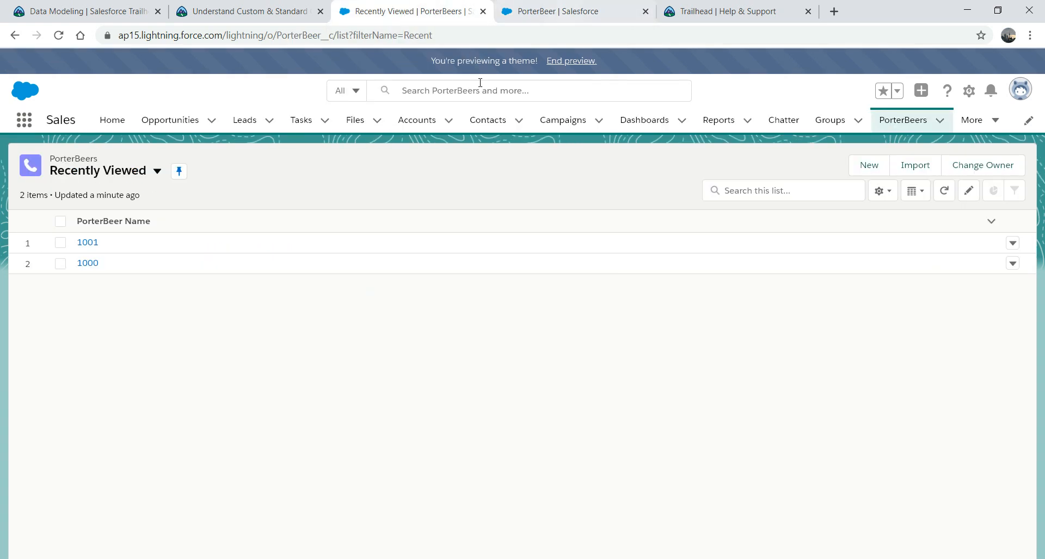
pyautogui.click(866, 166)
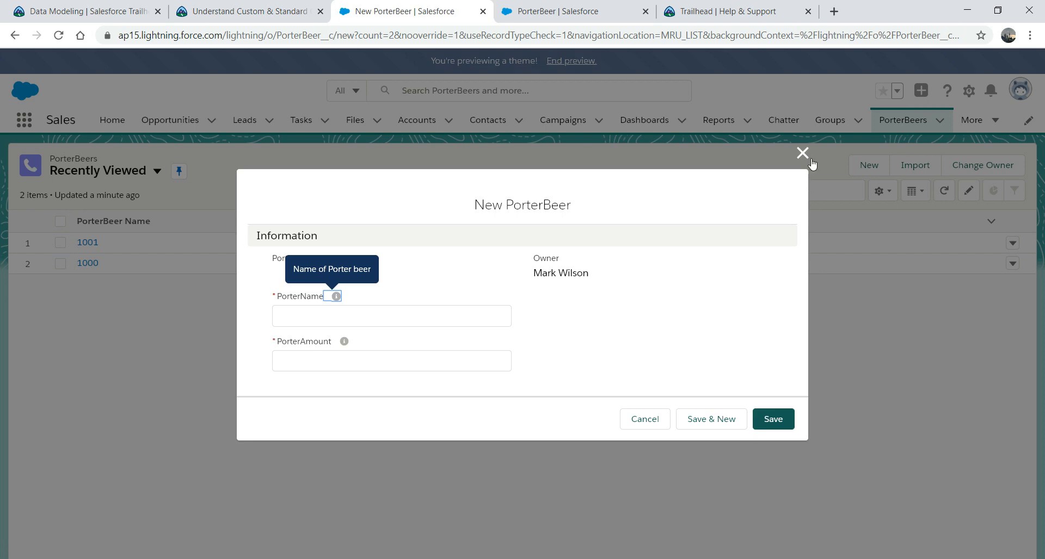
pyautogui.click(802, 153)
pyautogui.click(242, 11)
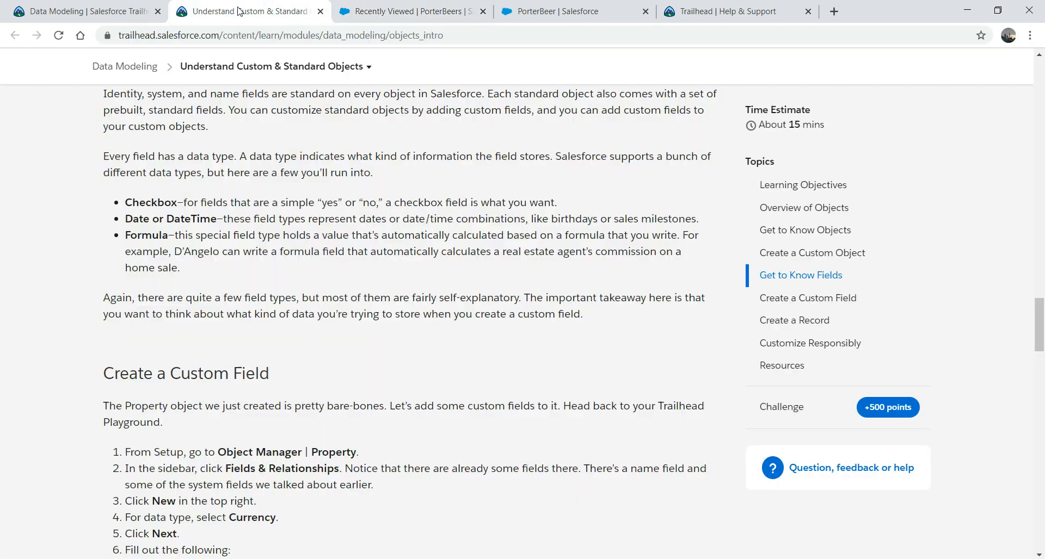
pyautogui.click(388, 9)
pyautogui.click(435, 35)
pyautogui.press('Return')
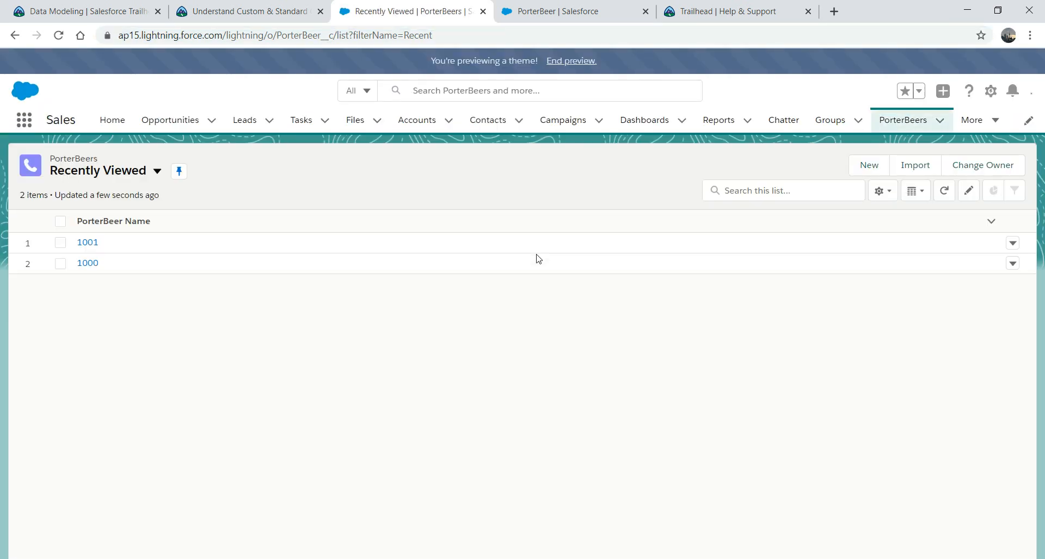
# Step: Reopen the new-record form, click into Porter Name and Porter Amount, then dismiss it unsaved
pyautogui.click(869, 166)
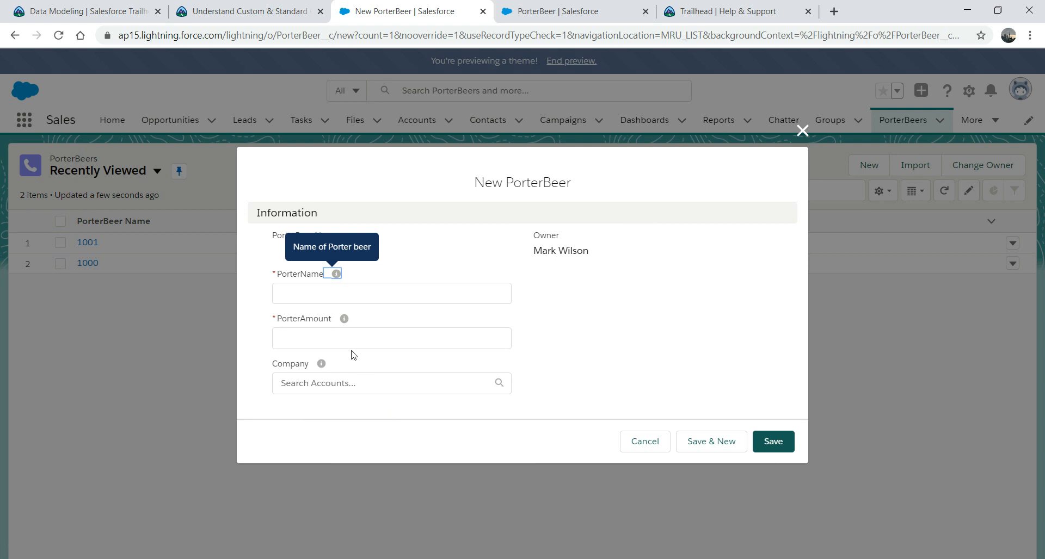
pyautogui.click(305, 293)
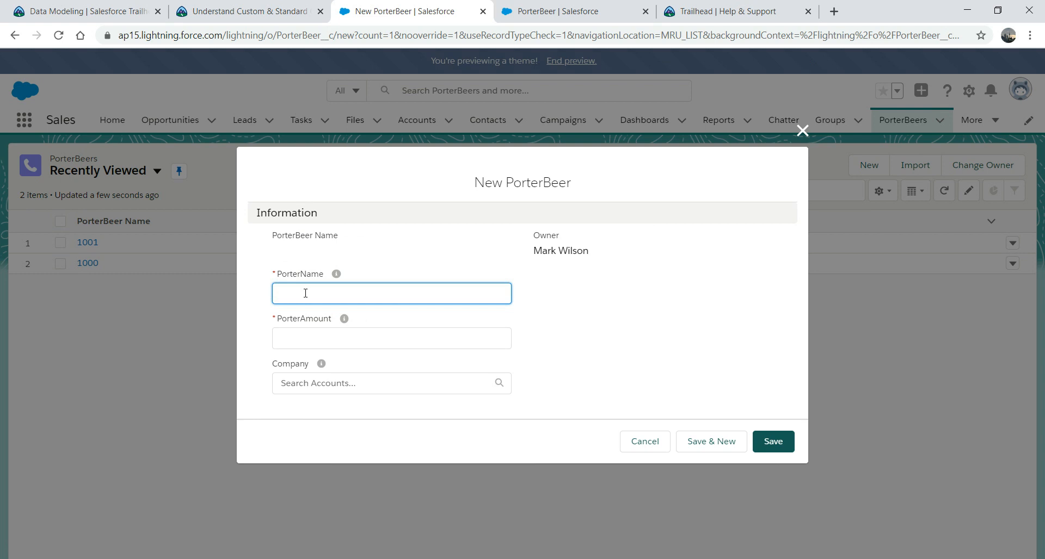
pyautogui.click(314, 340)
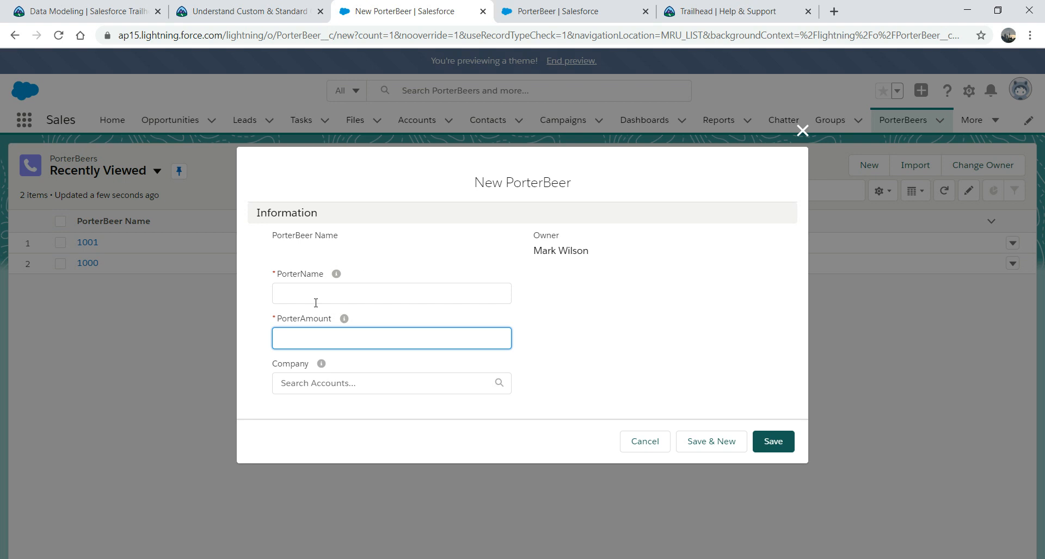
pyautogui.click(800, 138)
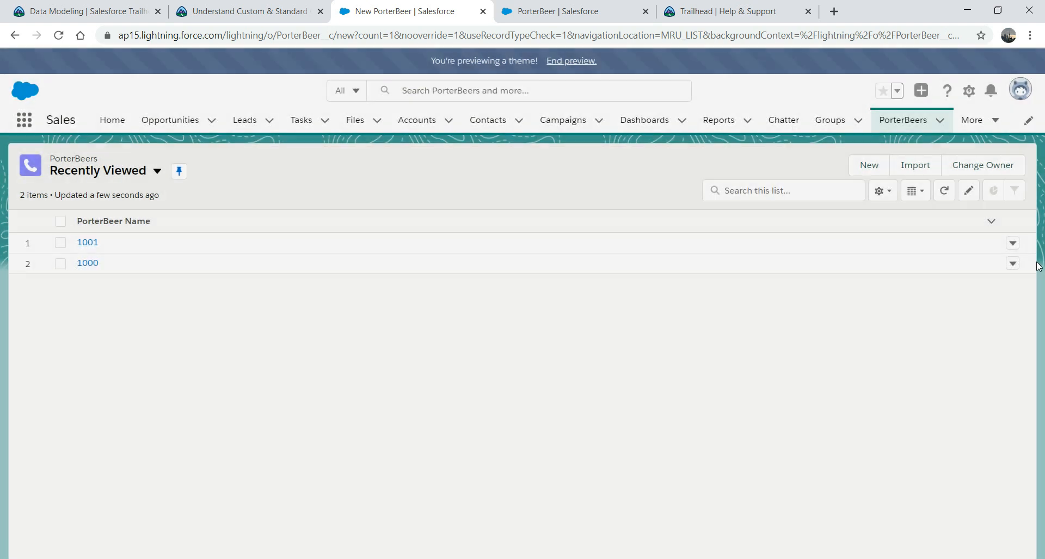
# Step: Set record 1001's Company to United Oil & Gas Corp., save, and check the record
pyautogui.click(1012, 243)
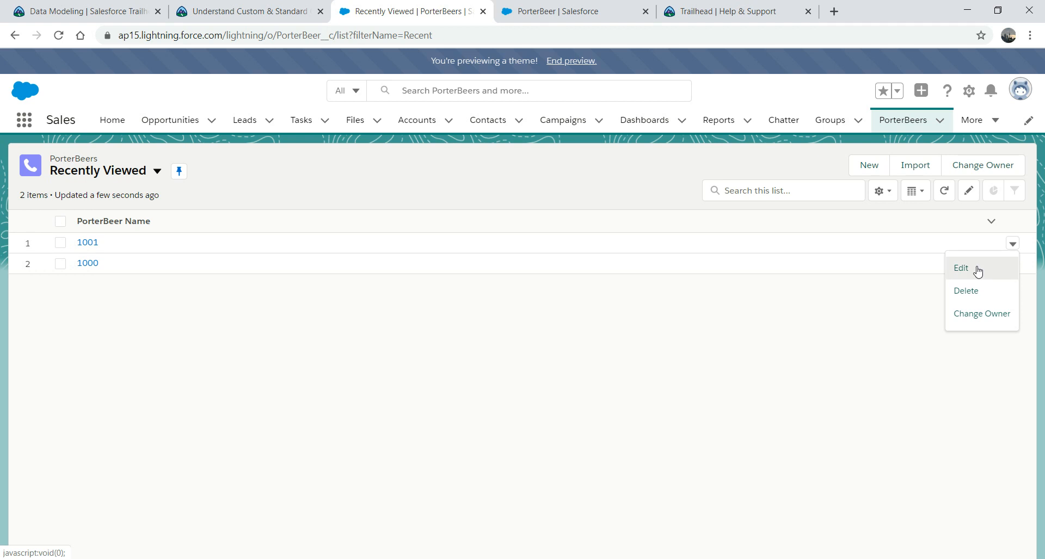
pyautogui.click(977, 267)
pyautogui.click(465, 347)
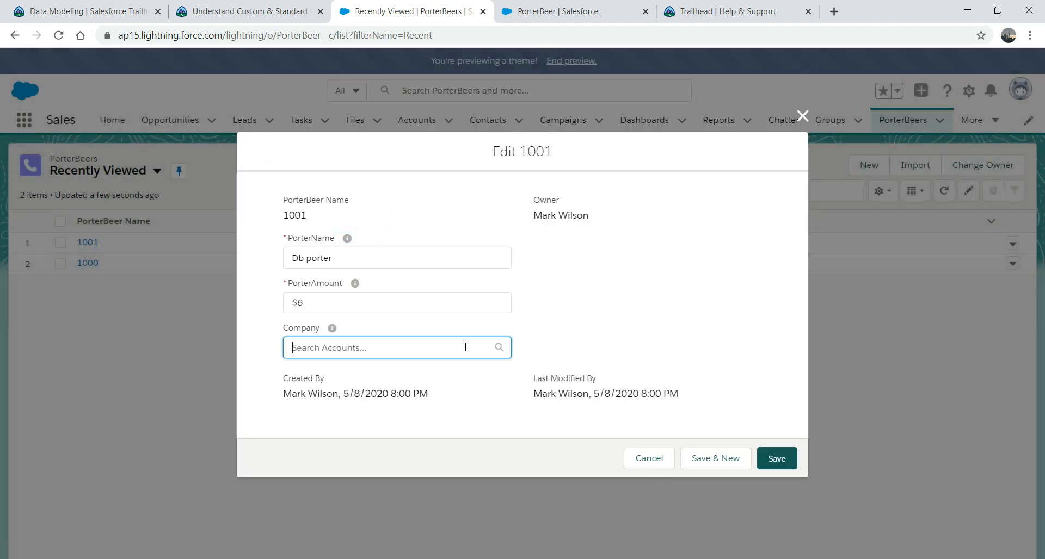
pyautogui.write('un')
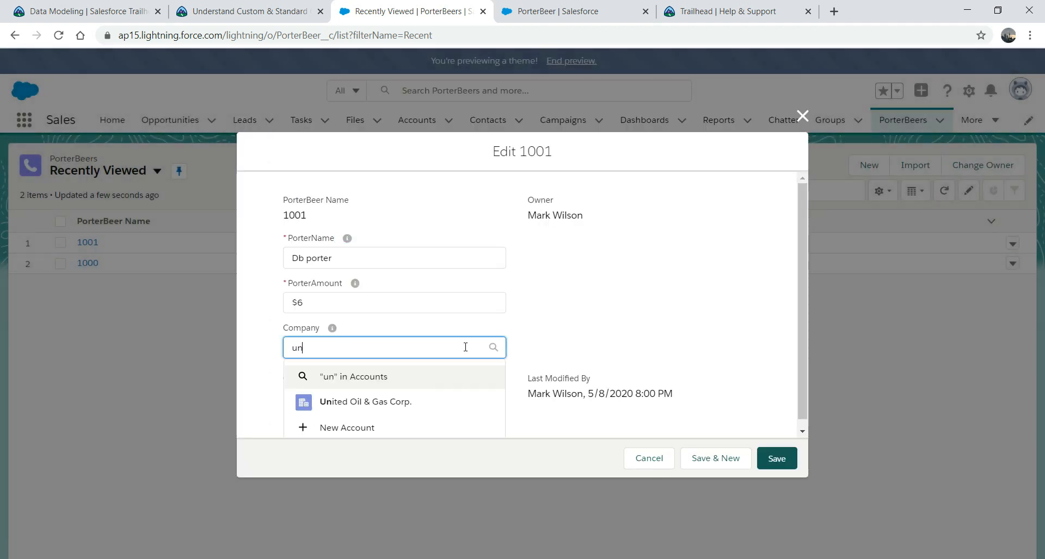
pyautogui.click(382, 402)
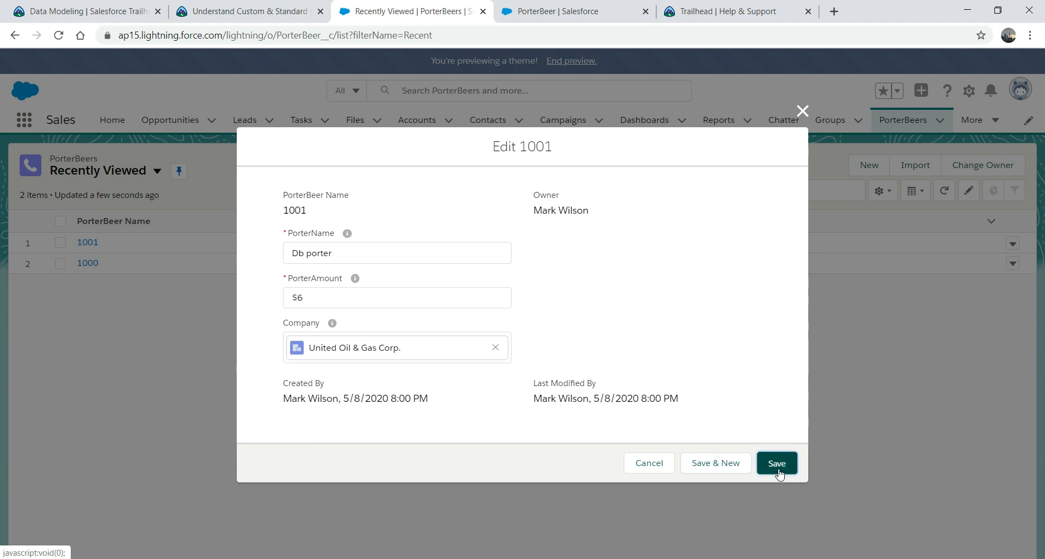
pyautogui.click(778, 470)
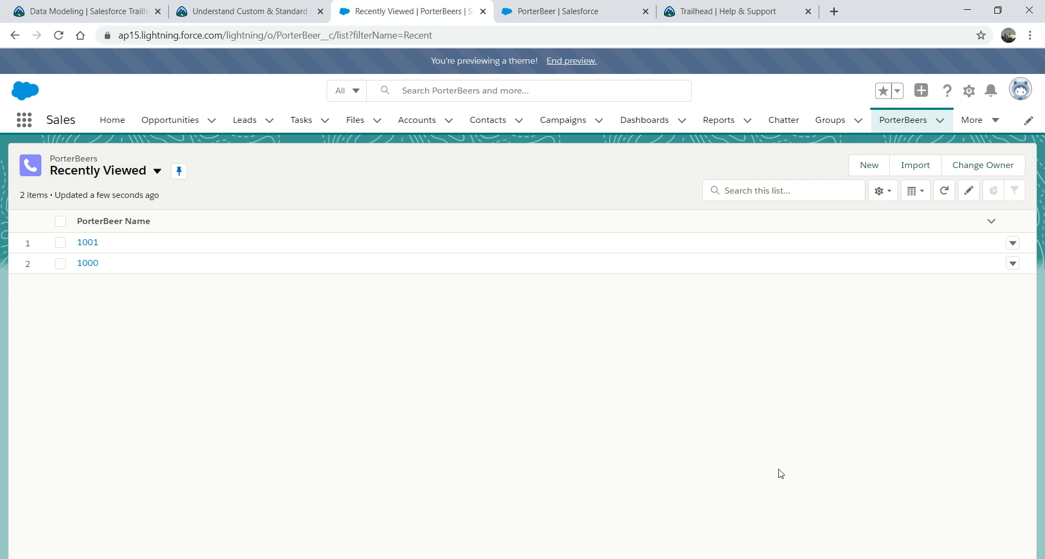
pyautogui.click(86, 244)
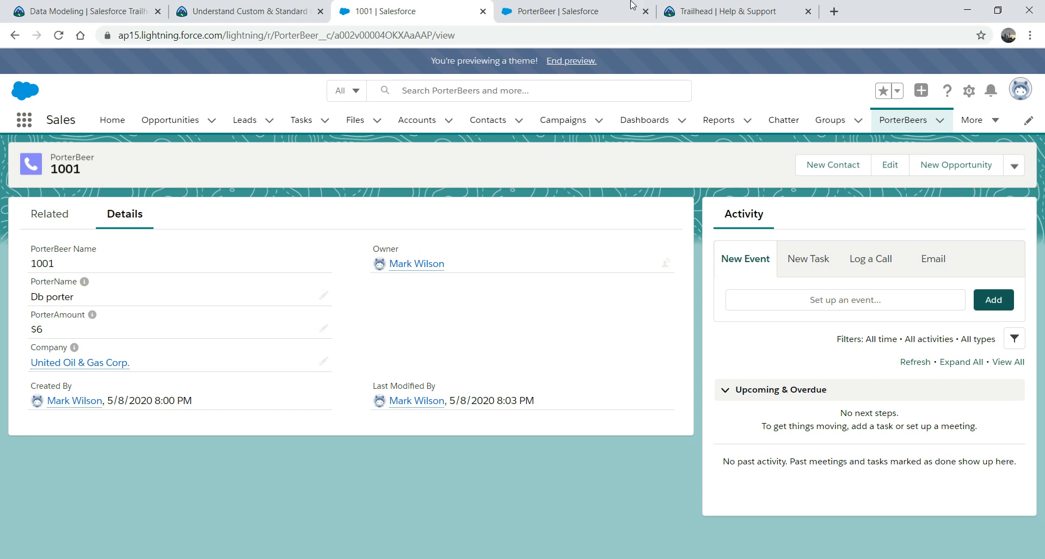
pyautogui.click(549, 11)
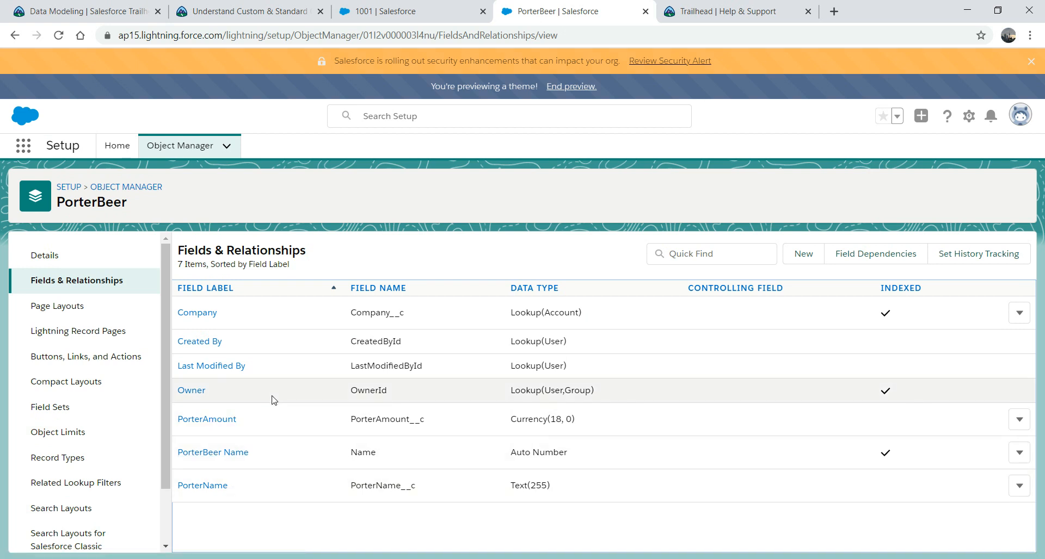
# Step: Try converting the Company field to Master-Detail Relationship; the save is refused
pyautogui.click(1020, 313)
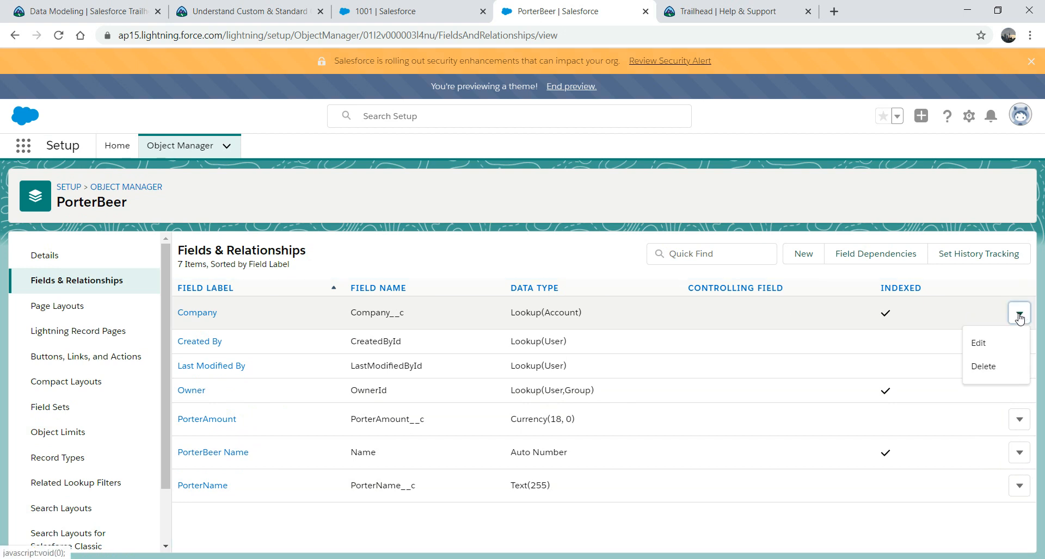
pyautogui.click(983, 341)
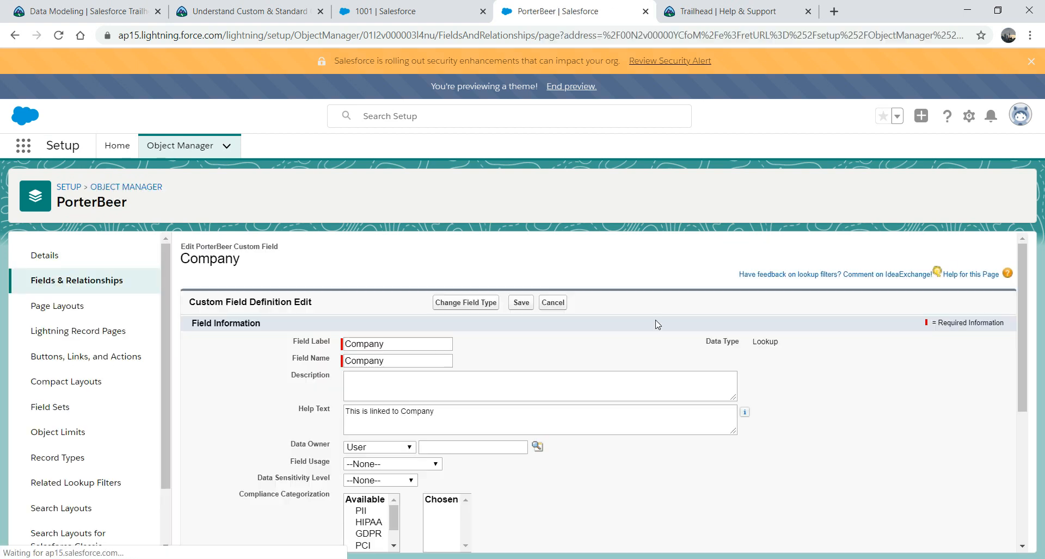
pyautogui.click(468, 303)
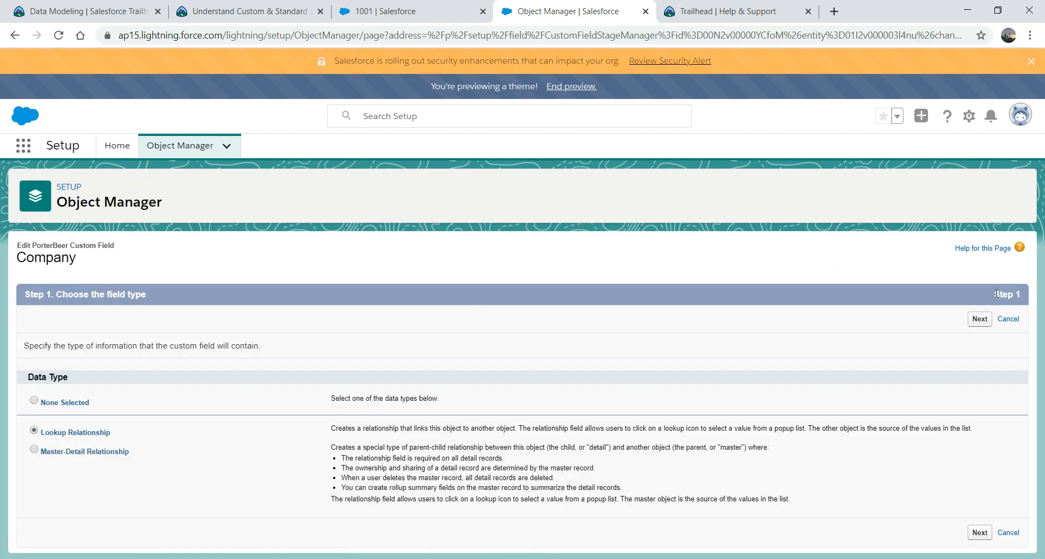
pyautogui.click(35, 450)
pyautogui.click(979, 534)
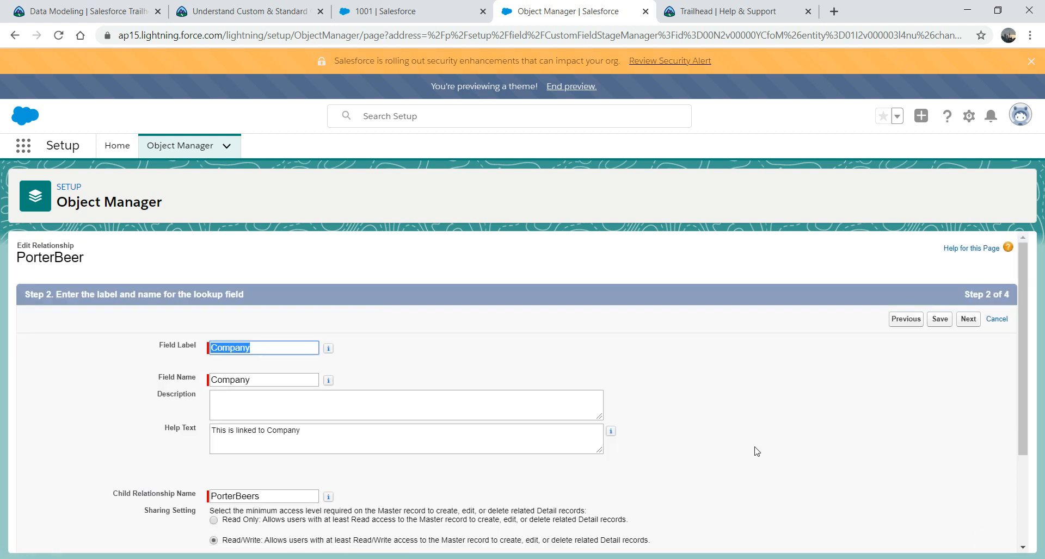
pyautogui.click(942, 321)
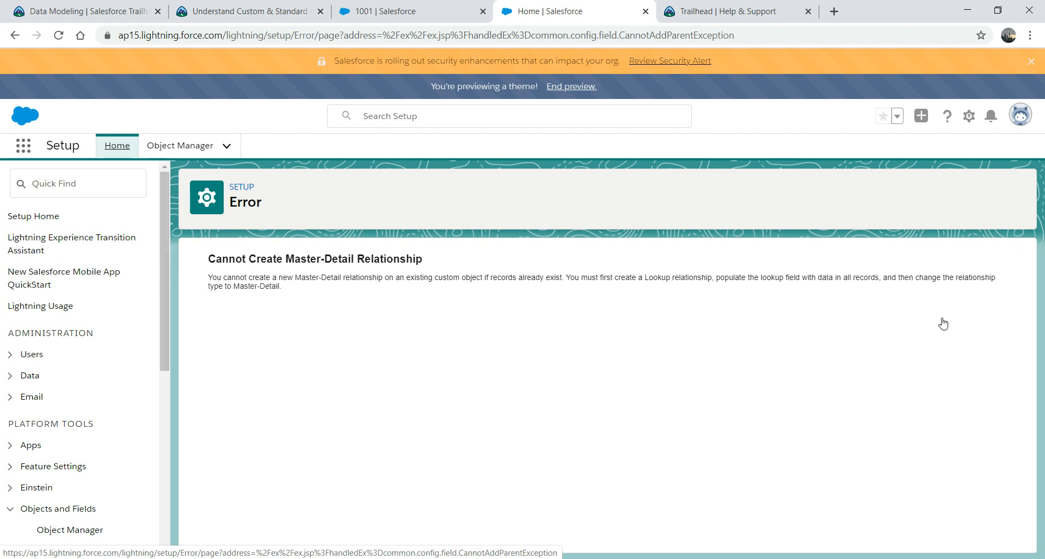
pyautogui.click(395, 12)
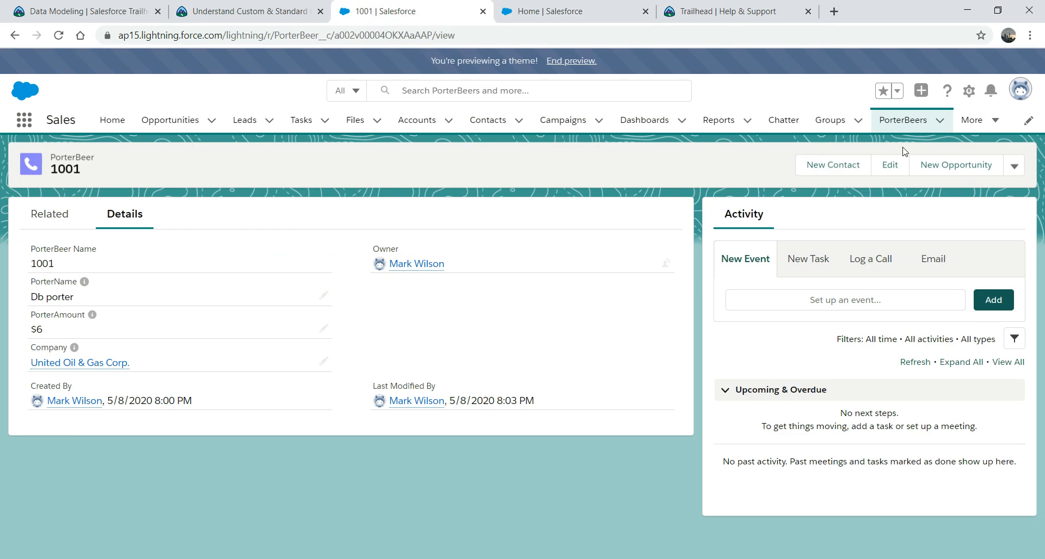
# Step: Browse the PorterBeers list, viewing record 1001 and then opening record 1000
pyautogui.click(904, 124)
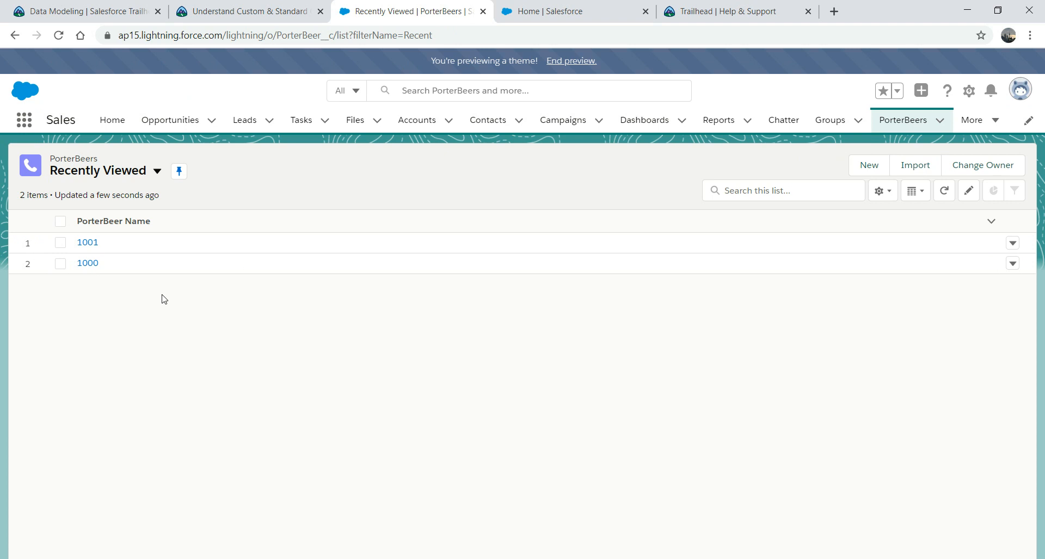
pyautogui.click(84, 243)
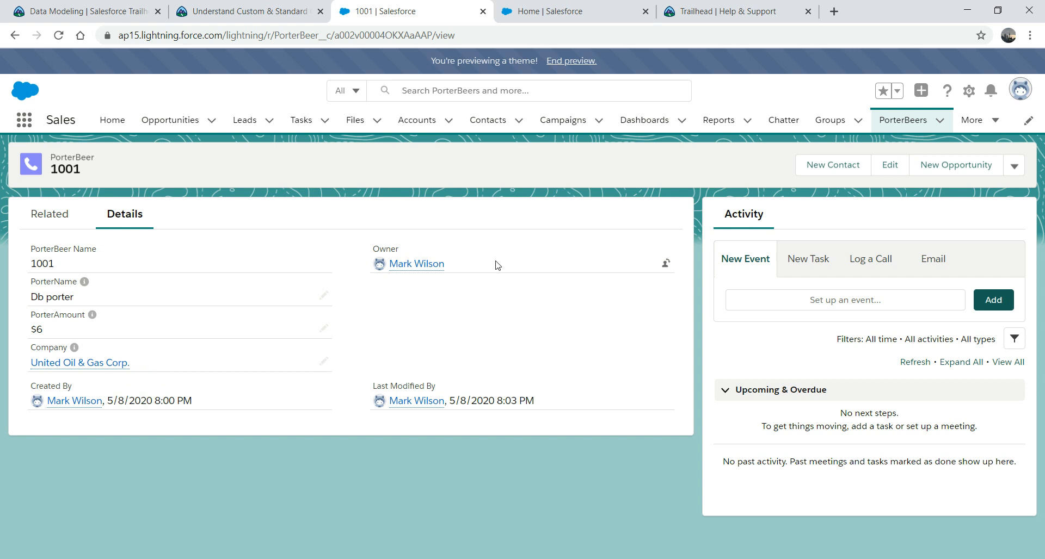
pyautogui.click(904, 122)
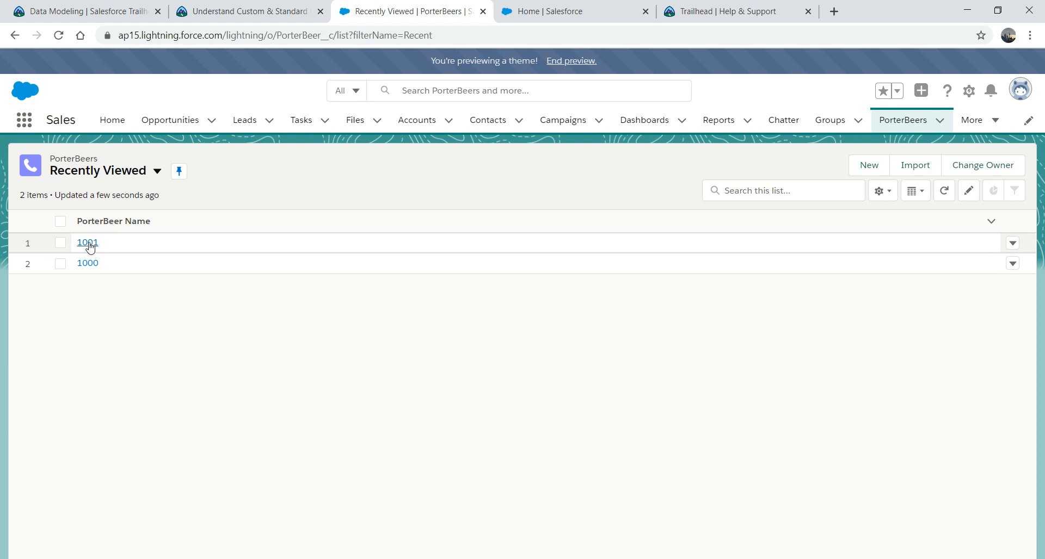
pyautogui.click(89, 264)
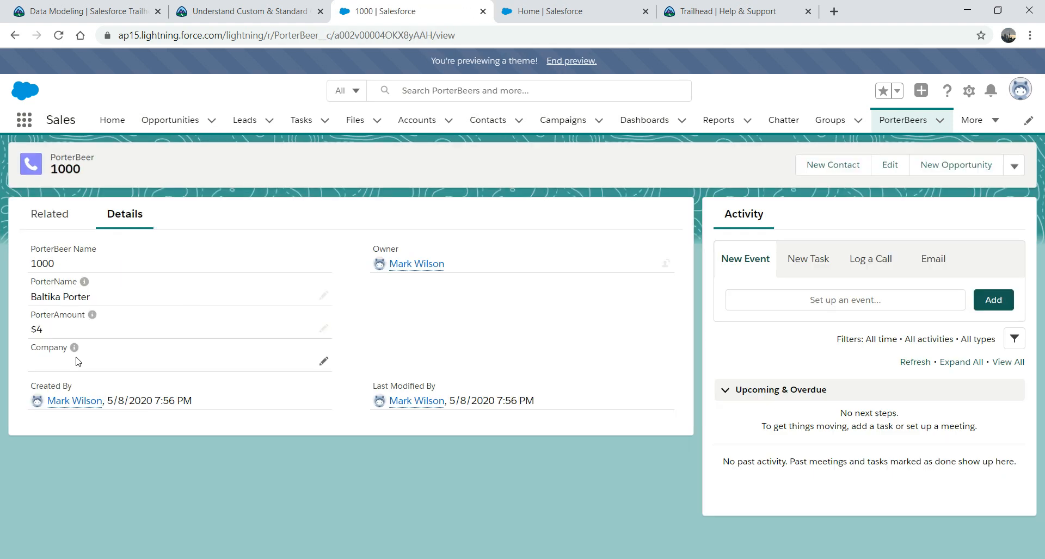
# Step: Set record 1000's Company to United Oil & Gas Corp. and save
pyautogui.click(324, 363)
pyautogui.click(291, 404)
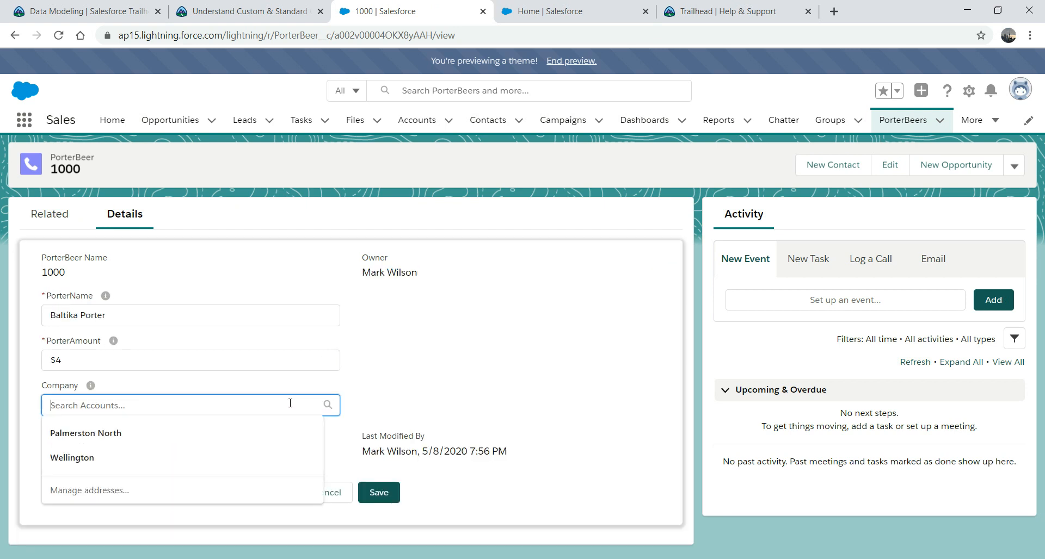
pyautogui.write('un')
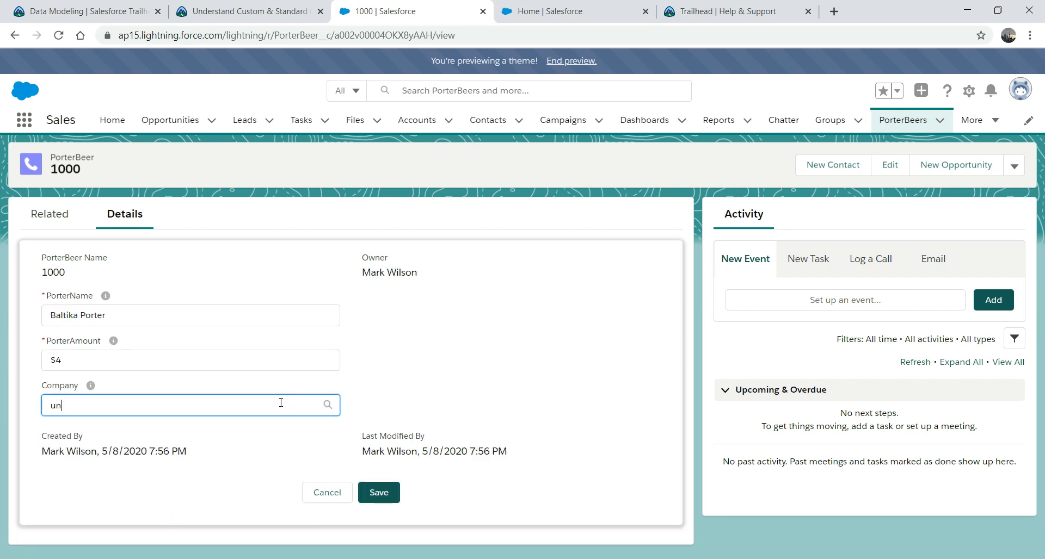
pyautogui.click(157, 460)
pyautogui.click(374, 500)
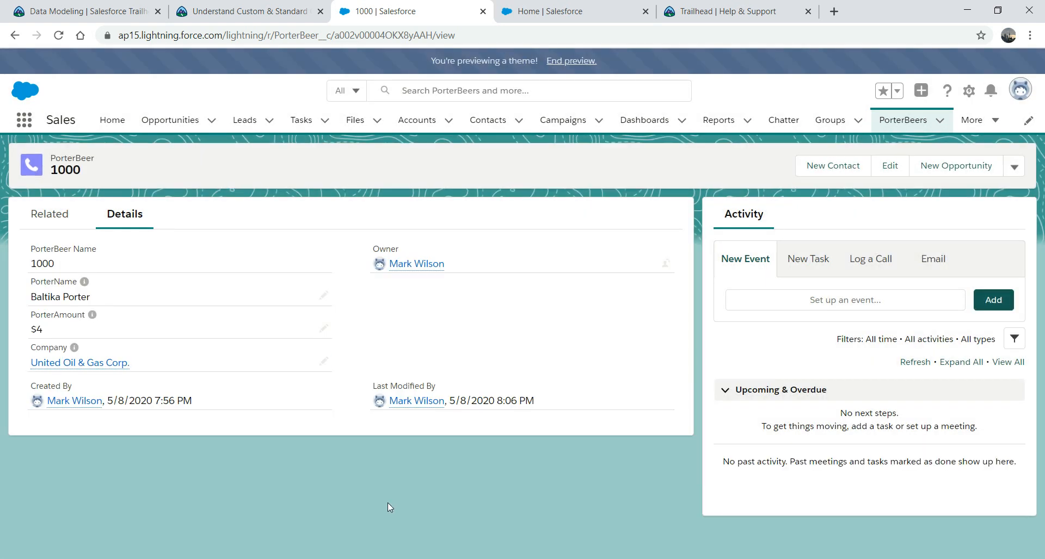
pyautogui.click(571, 10)
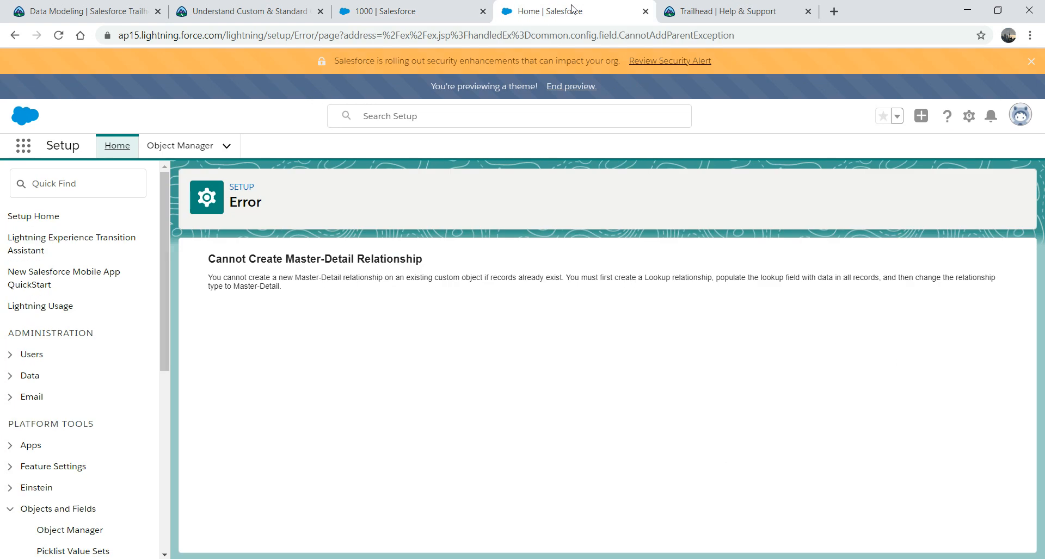
# Step: Find PorterBeer in Object Manager by searching 'por' and show its Fields & Relationships
pyautogui.click(180, 147)
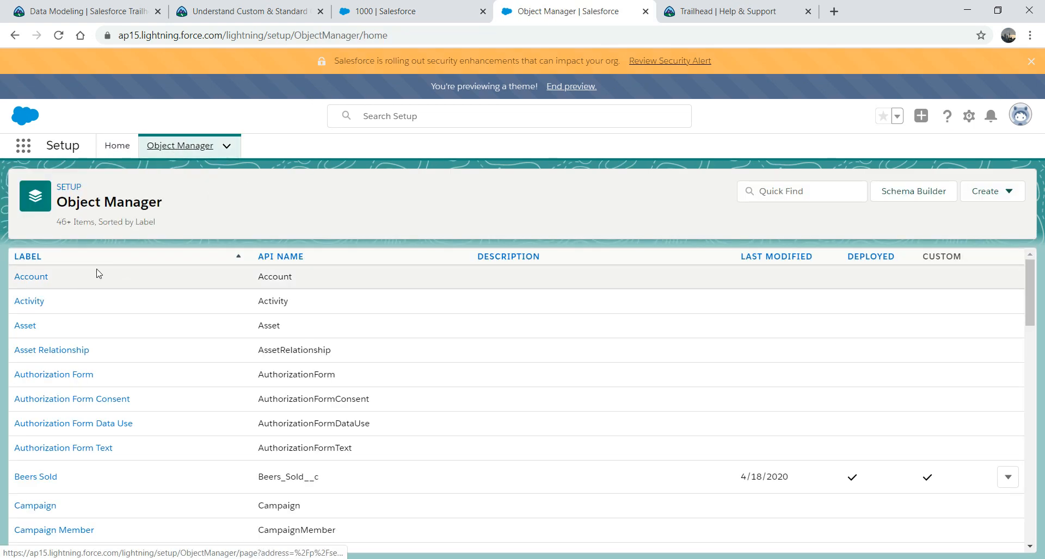
pyautogui.click(796, 191)
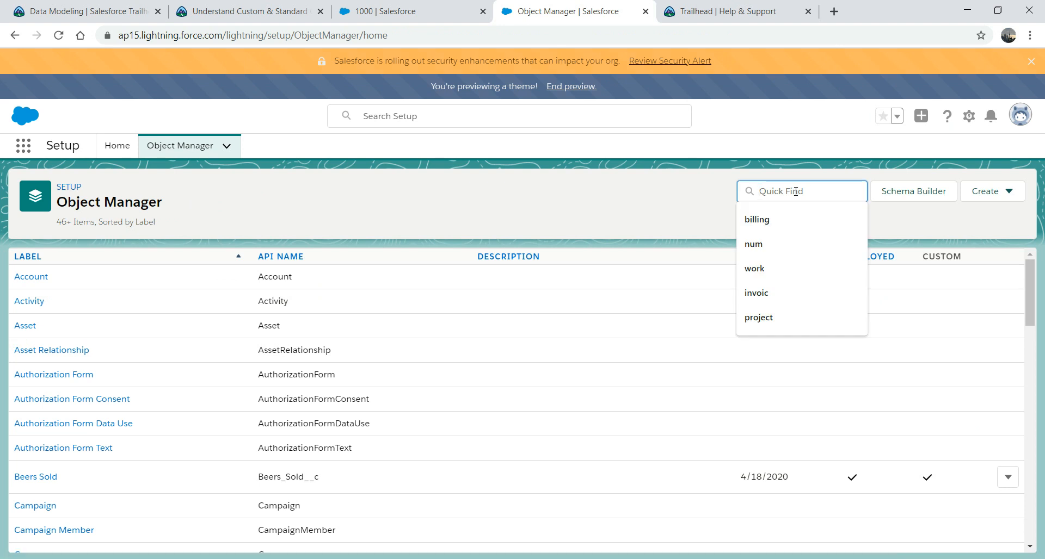
pyautogui.write('por')
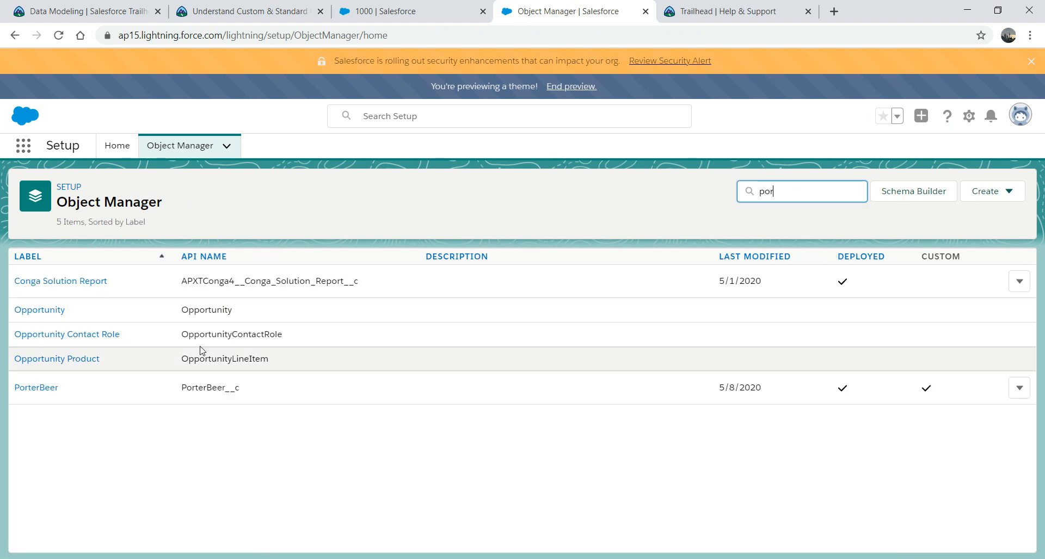
pyautogui.click(53, 387)
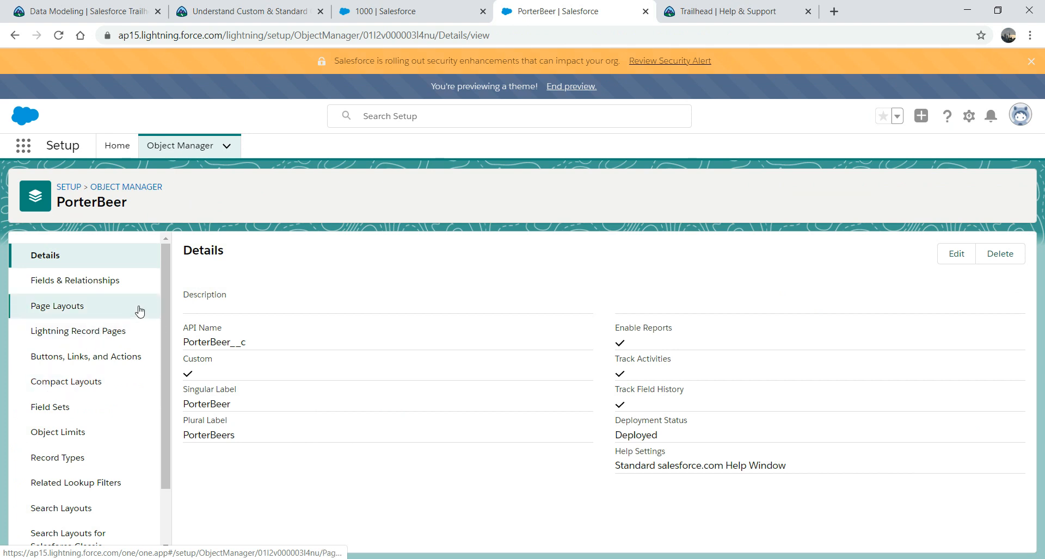
pyautogui.click(77, 282)
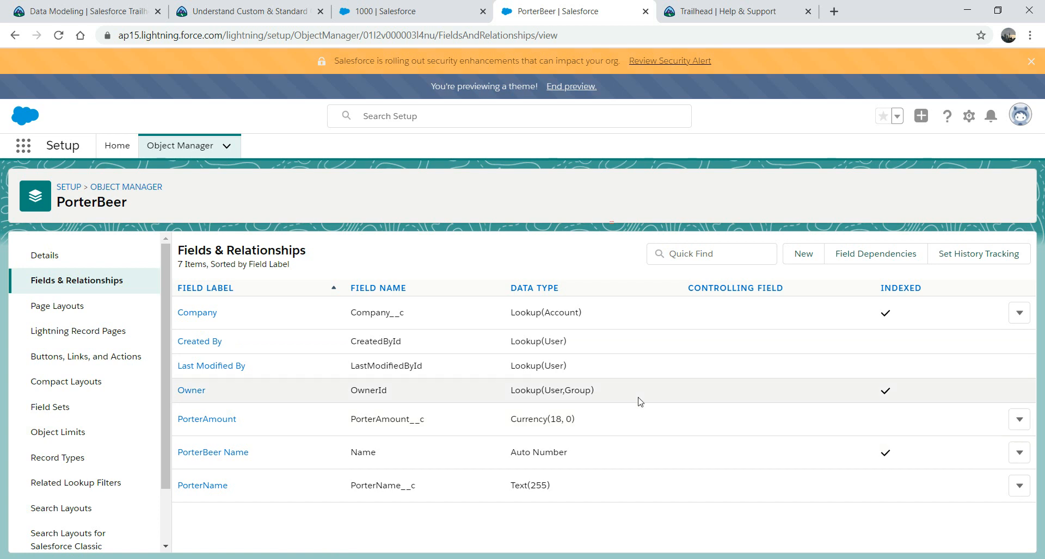
# Step: Change the Company field type to Master-Detail Relationship and save
pyautogui.click(1019, 313)
pyautogui.click(980, 343)
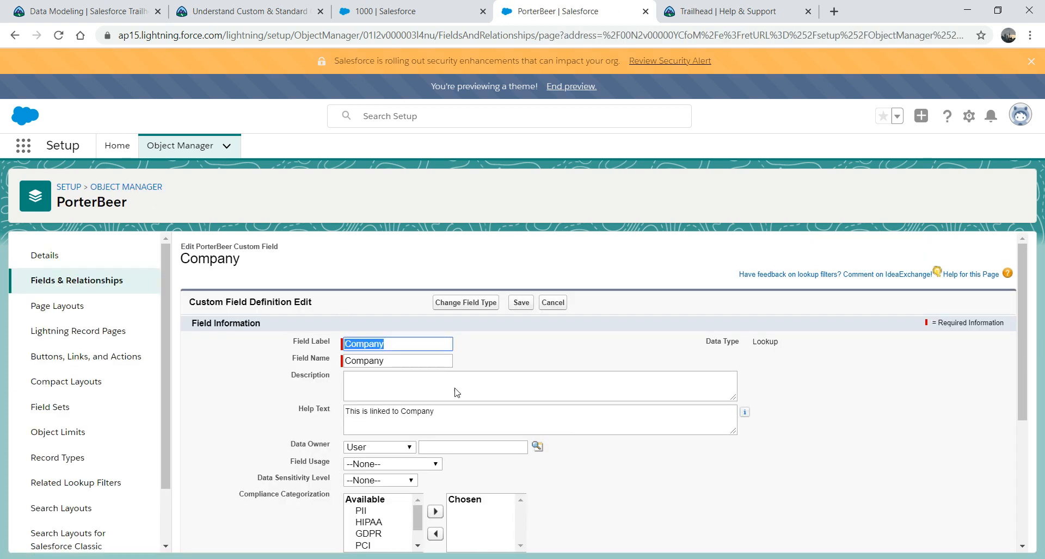
pyautogui.click(445, 303)
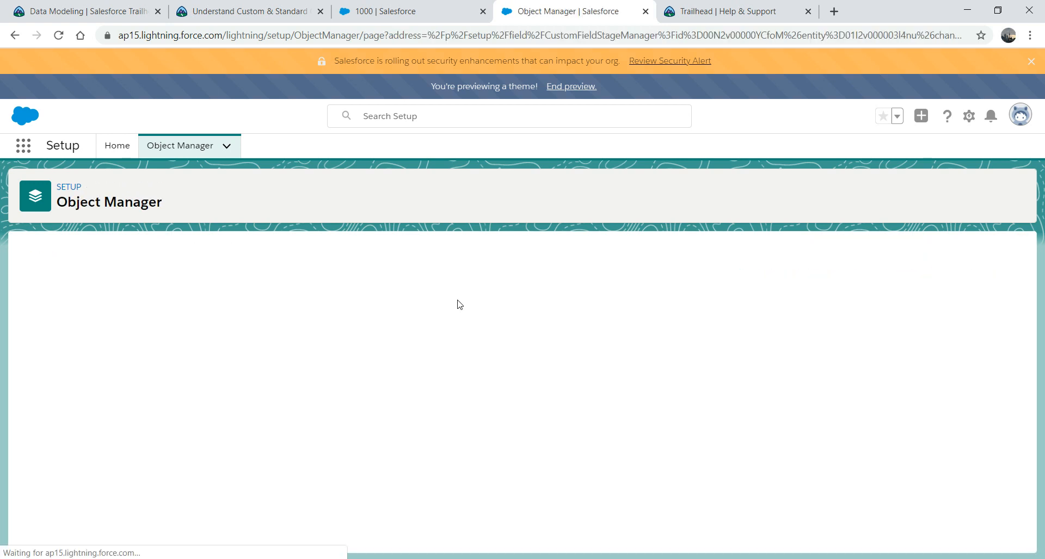
pyautogui.click(70, 452)
pyautogui.click(980, 533)
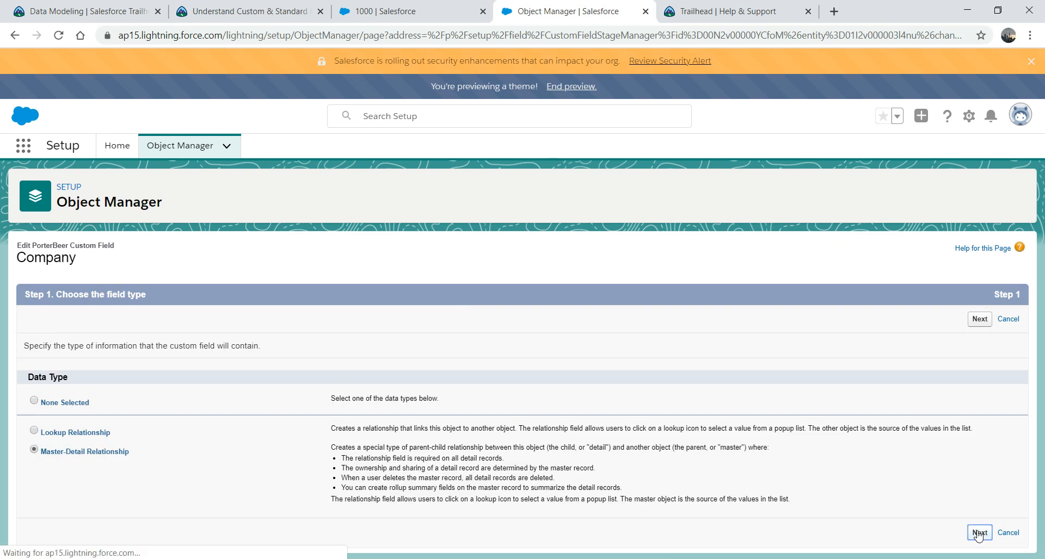
pyautogui.click(940, 321)
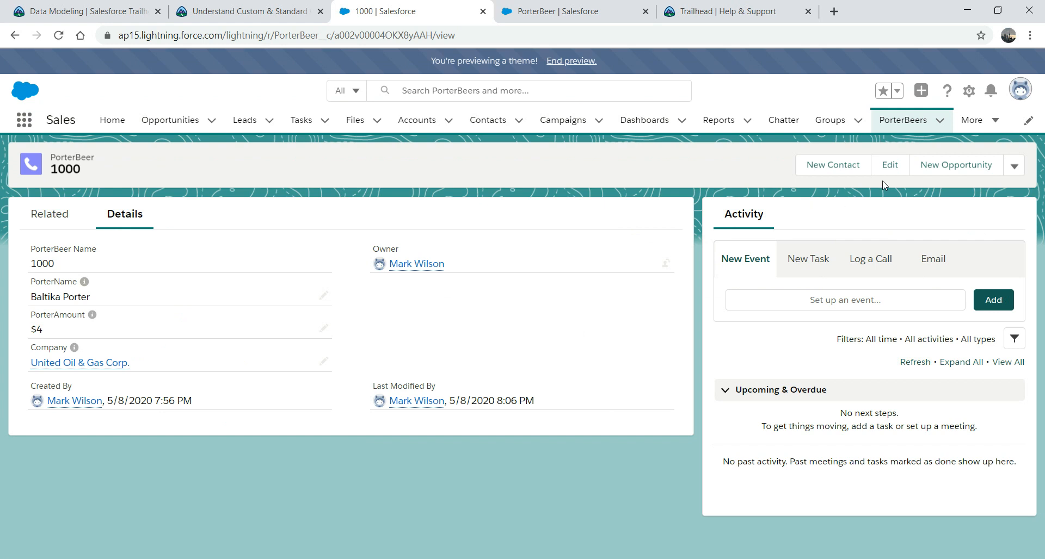
# Step: From the PorterBeers list, inspect the New PorterBeer form, then close it
pyautogui.click(902, 123)
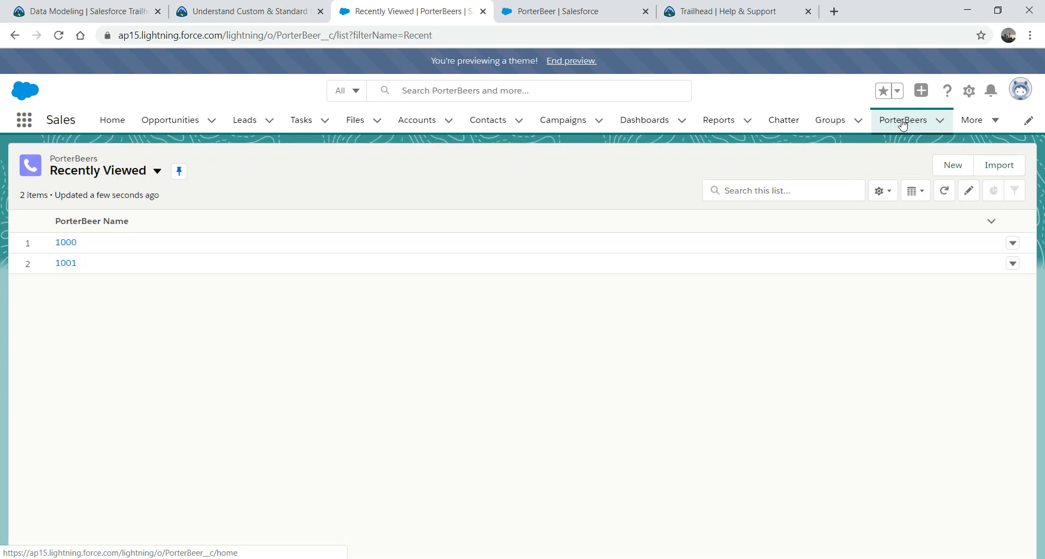
pyautogui.click(952, 165)
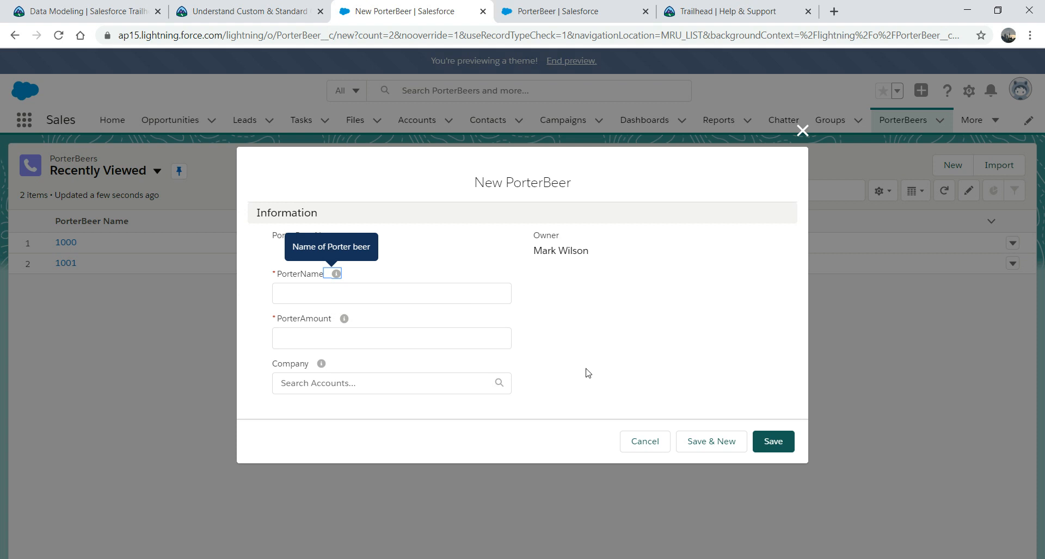
pyautogui.click(803, 132)
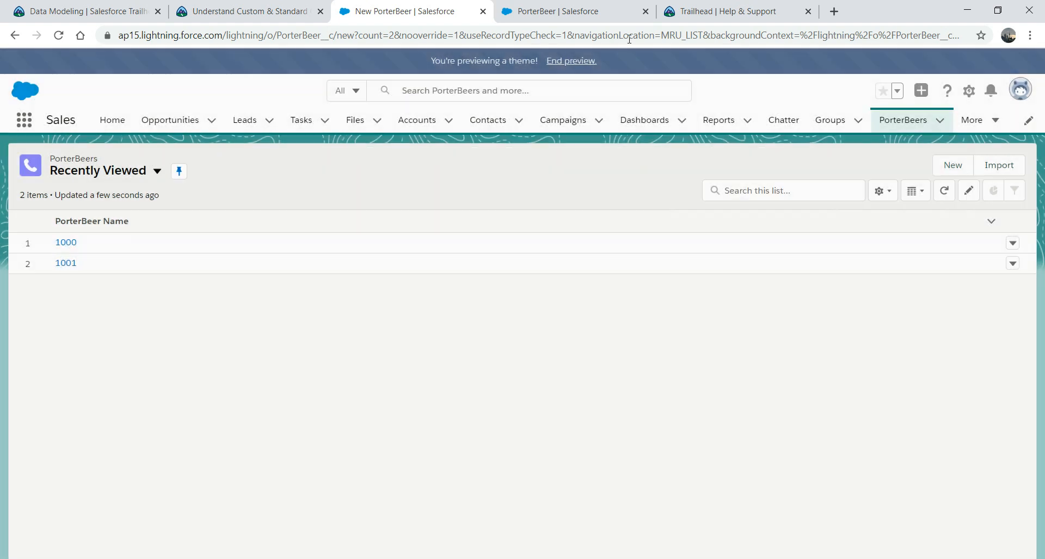
# Step: Reload the PorterBeers list and reopen the New form to confirm Company is required, without saving
pyautogui.click(625, 34)
pyautogui.press('Return')
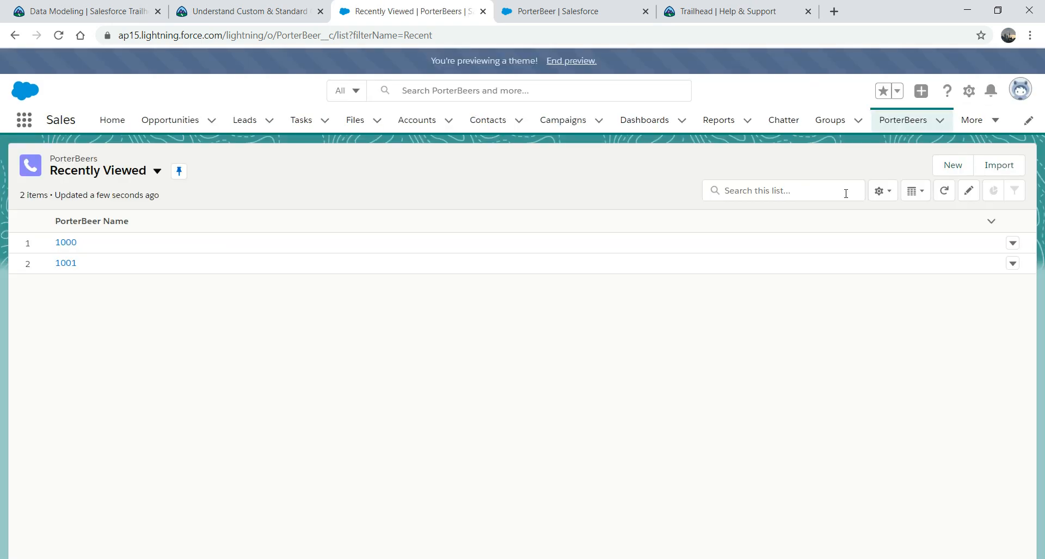
pyautogui.click(944, 163)
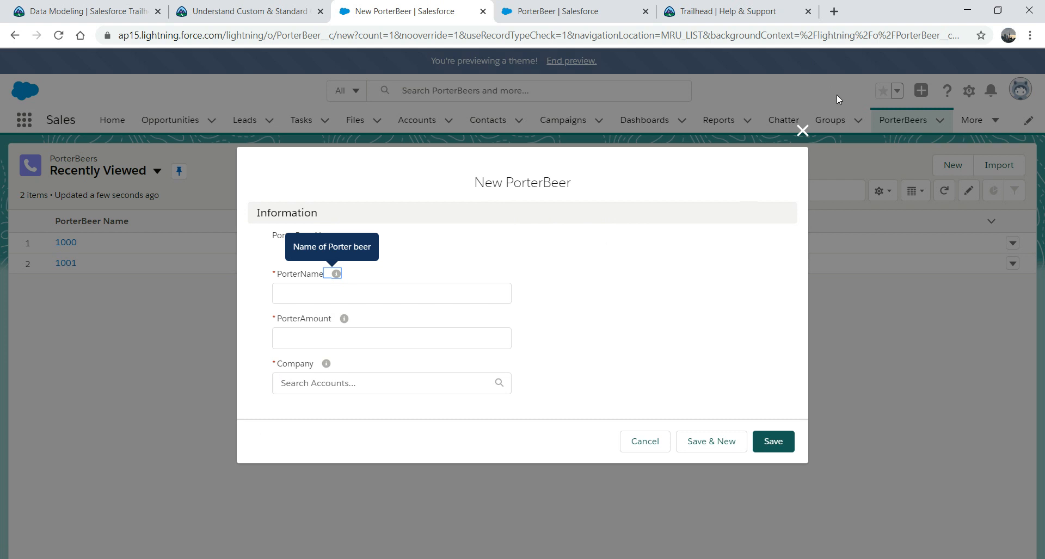
pyautogui.click(803, 131)
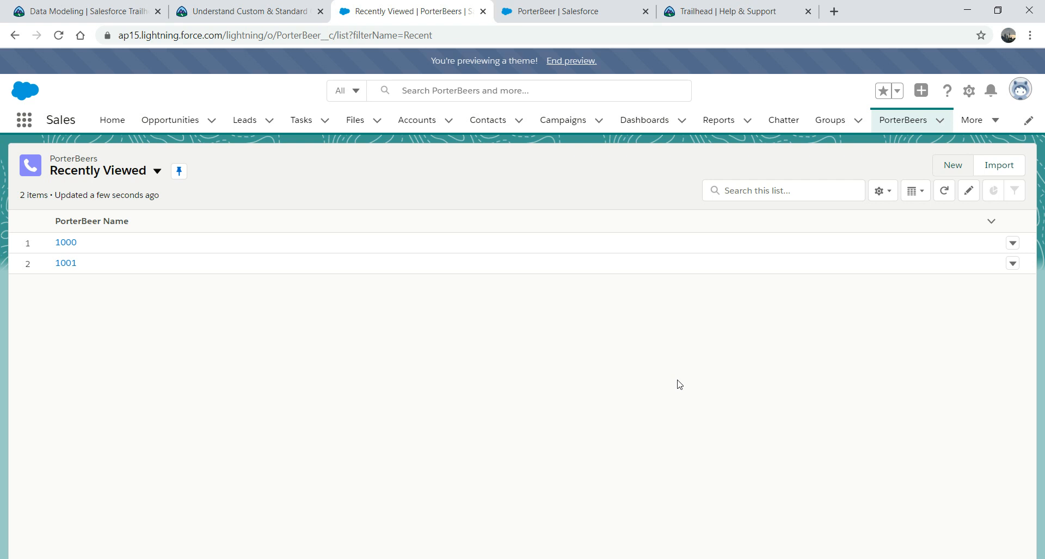
# Step: Open and skim the Data Modeling module's Create Object Relationships unit, then return to PorterBeers
pyautogui.click(265, 11)
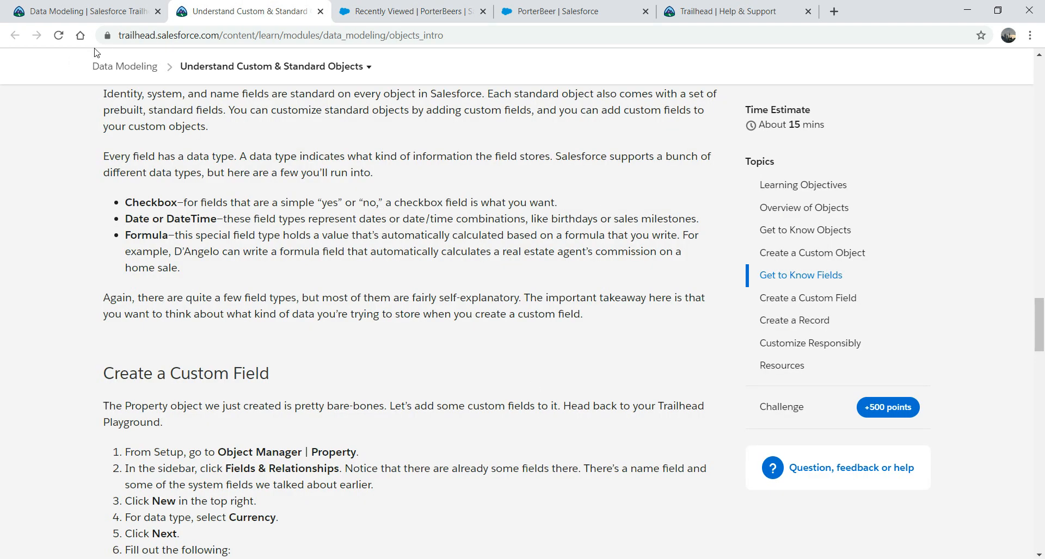
pyautogui.click(108, 6)
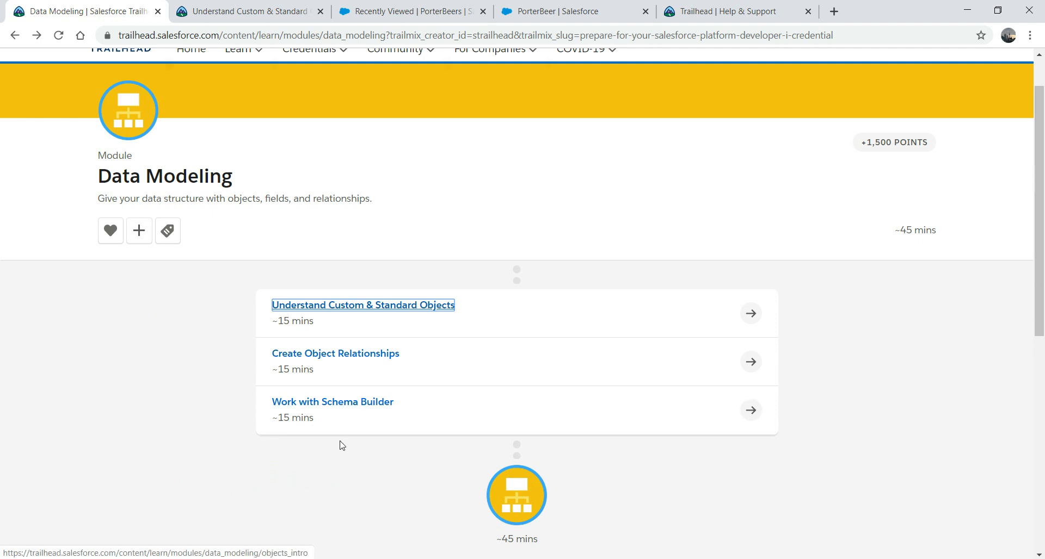
pyautogui.click(370, 359)
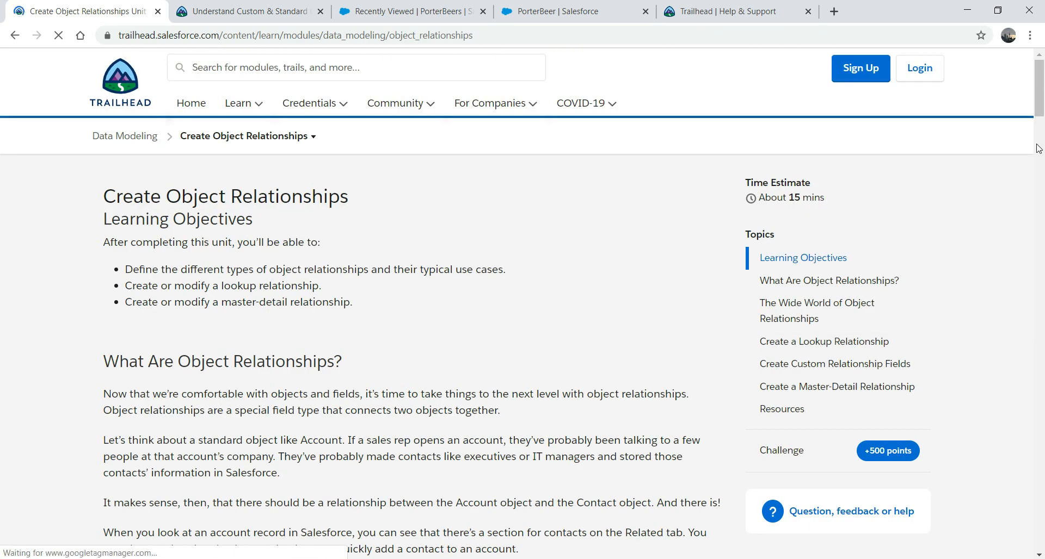
pyautogui.moveTo(1039, 90); pyautogui.dragTo(1019, 175)
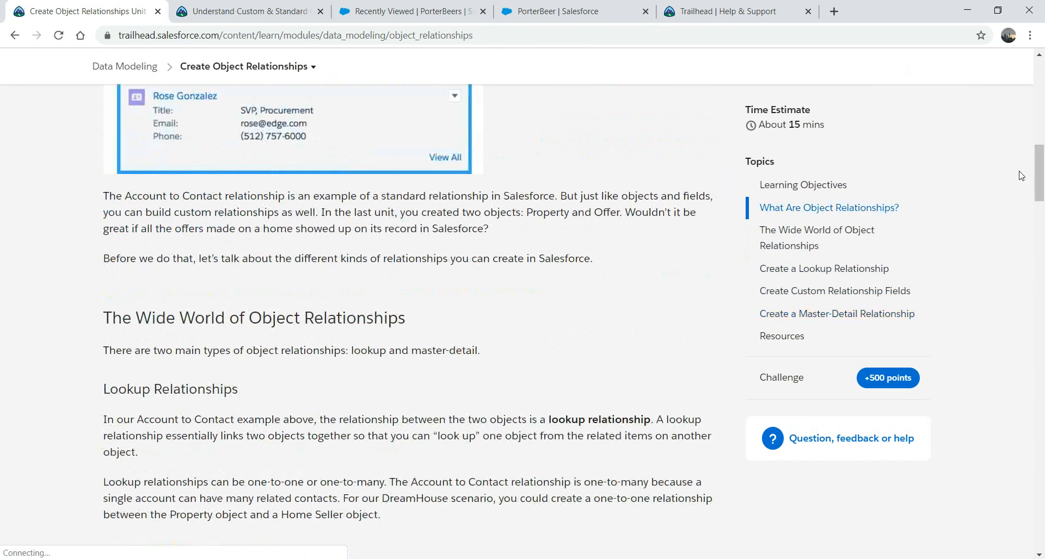
pyautogui.click(248, 7)
pyautogui.click(388, 8)
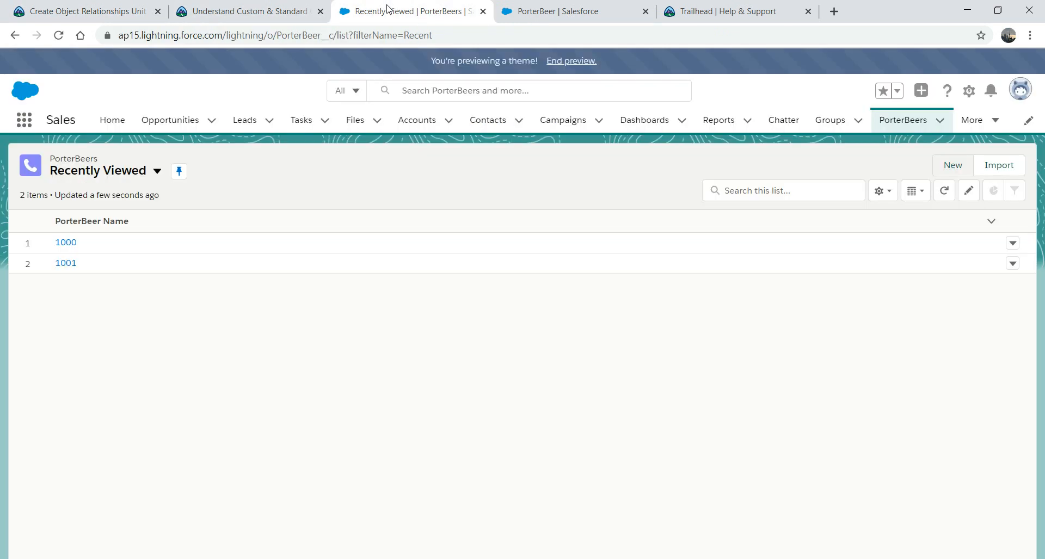
# Step: Go from PorterBeer's Object Manager page to the Object Manager home and open Schema Builder
pyautogui.click(561, 8)
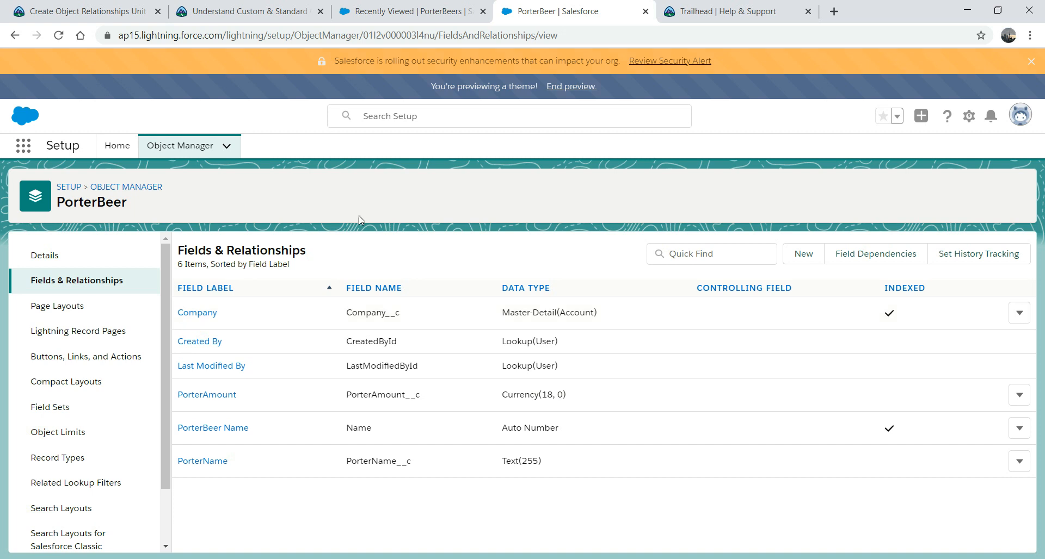
pyautogui.click(179, 152)
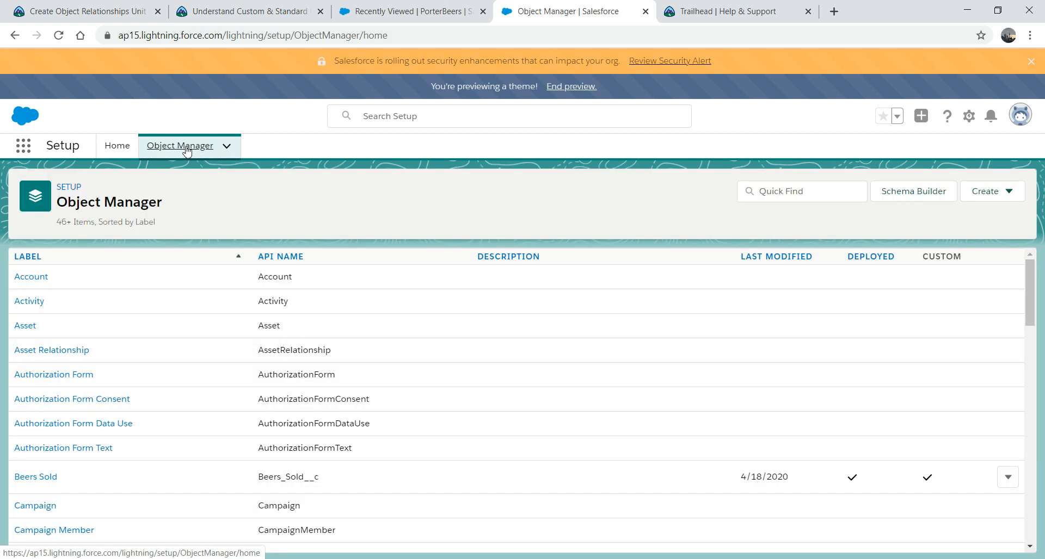
pyautogui.click(914, 193)
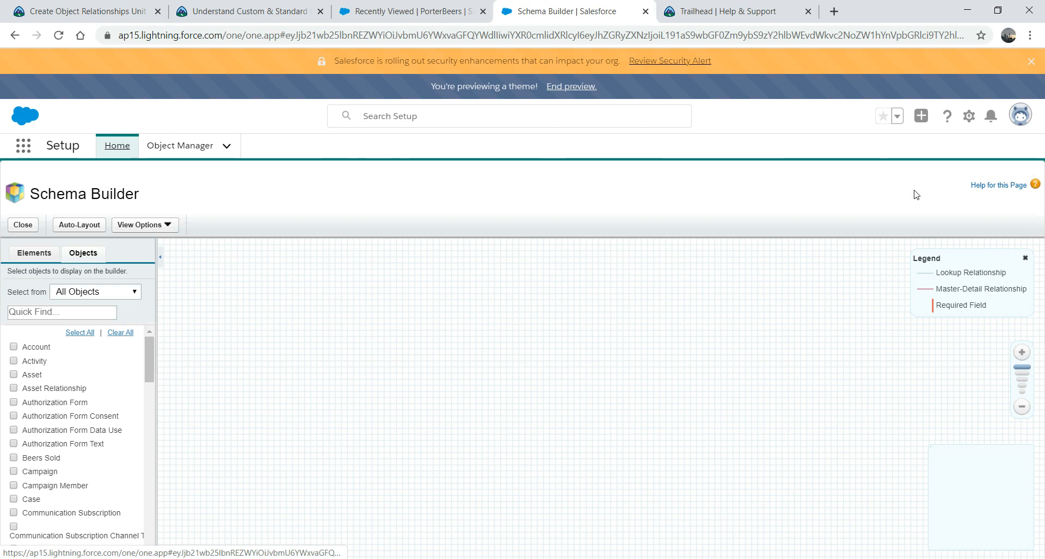
pyautogui.click(15, 349)
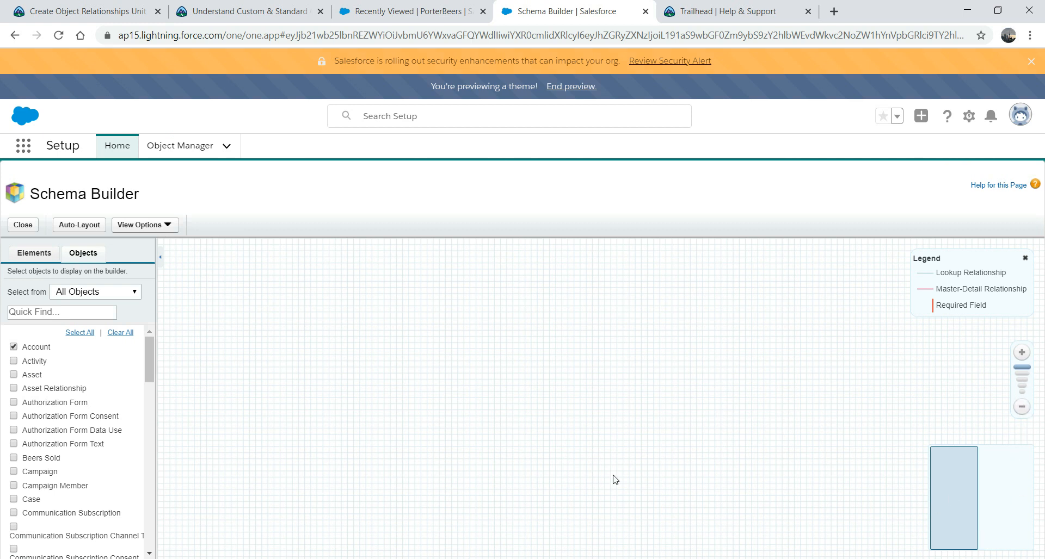
pyautogui.click(13, 347)
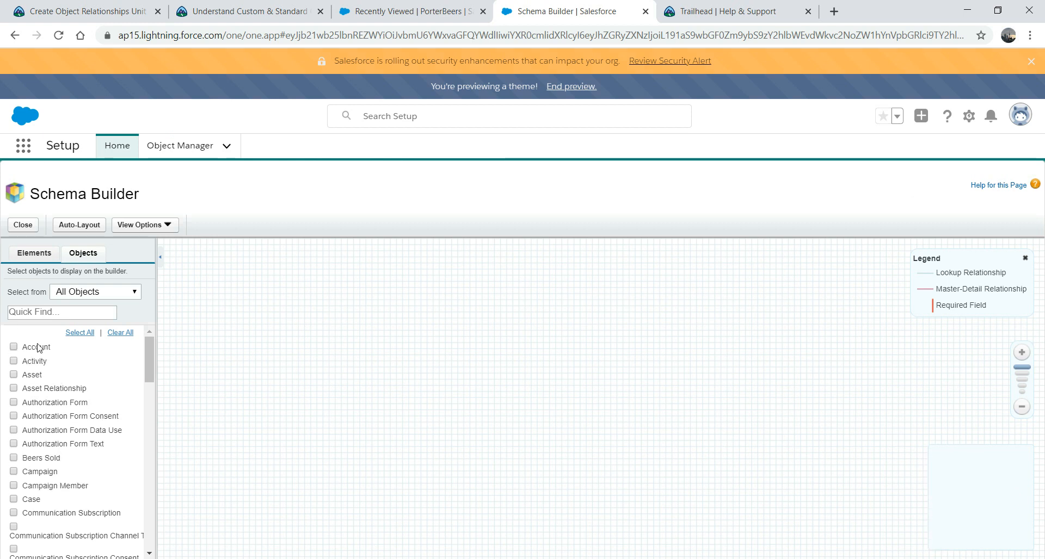
pyautogui.click(80, 334)
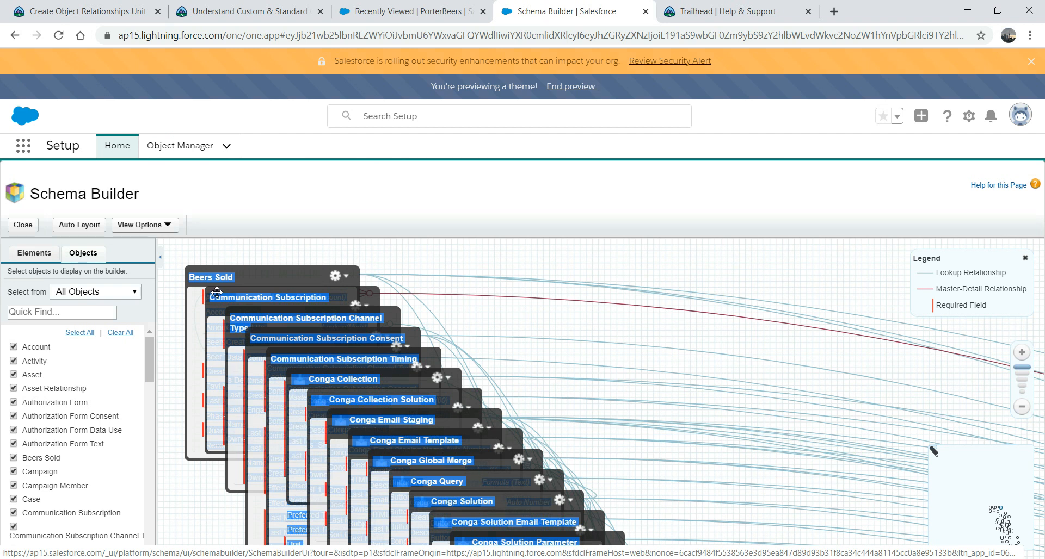
pyautogui.moveTo(216, 295); pyautogui.dragTo(748, 283)
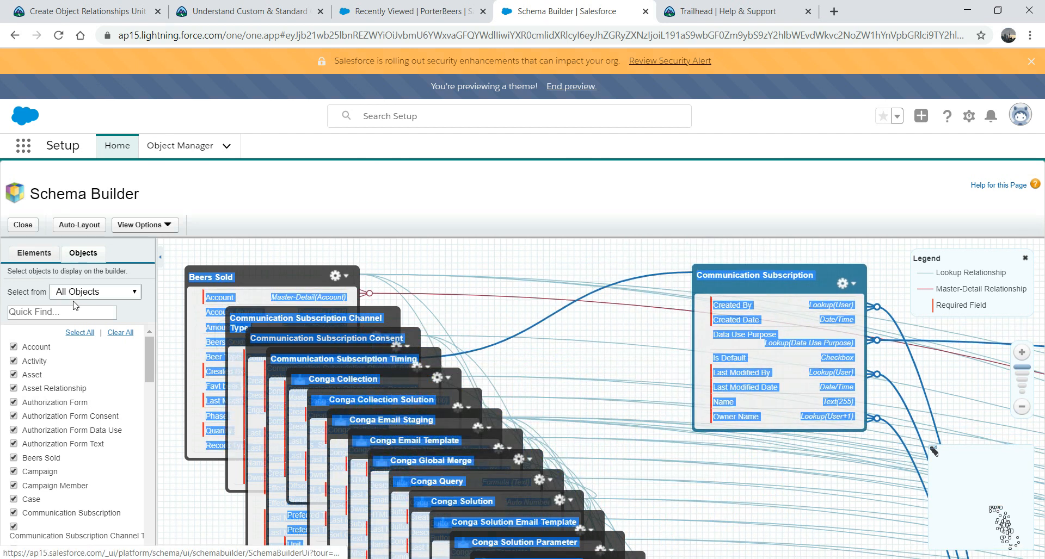
pyautogui.click(120, 332)
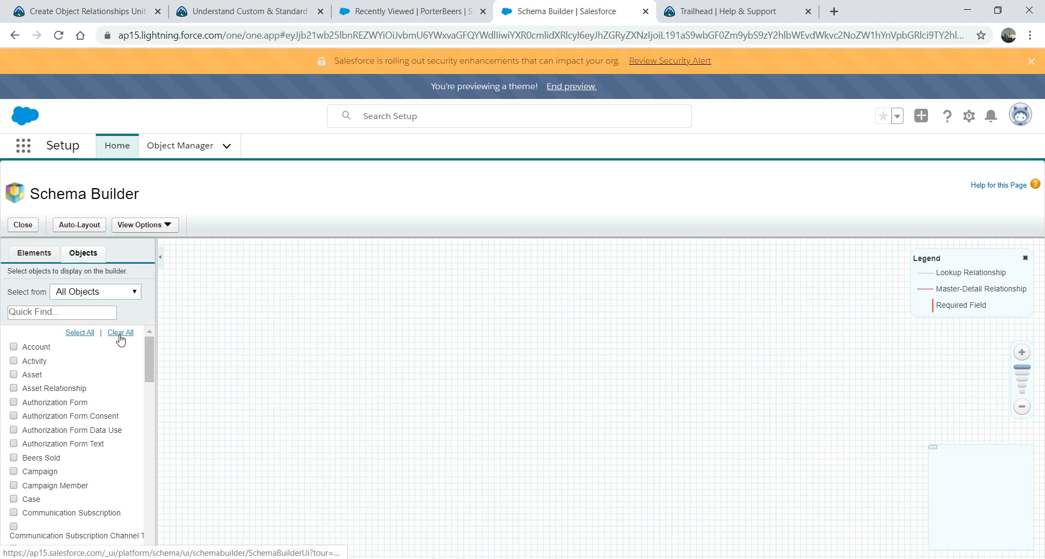
# Step: Add the Activity and Asset objects to the canvas and bring Asset's lower fields into view
pyautogui.click(13, 361)
pyautogui.click(13, 375)
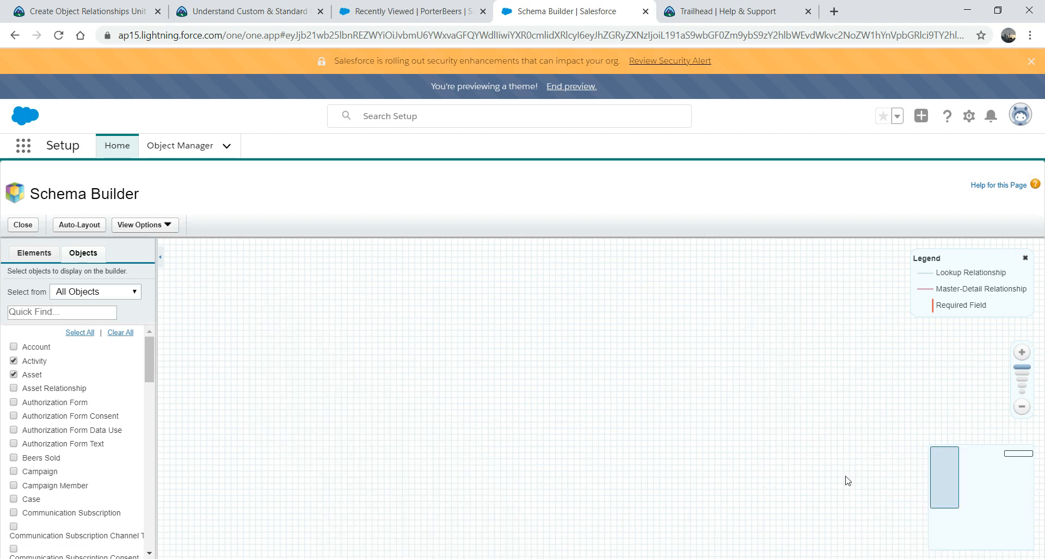
pyautogui.click(999, 523)
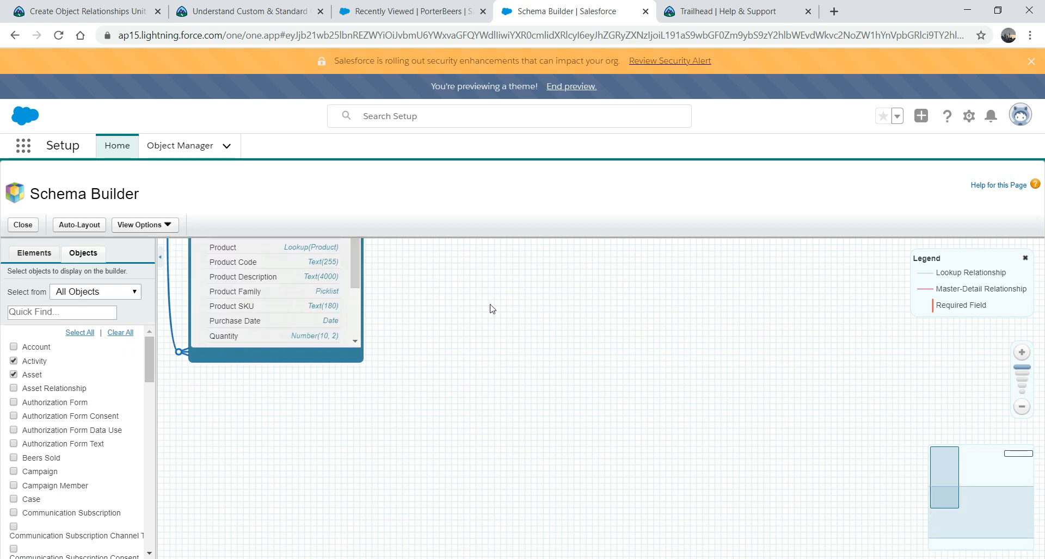
pyautogui.moveTo(990, 509); pyautogui.dragTo(990, 459)
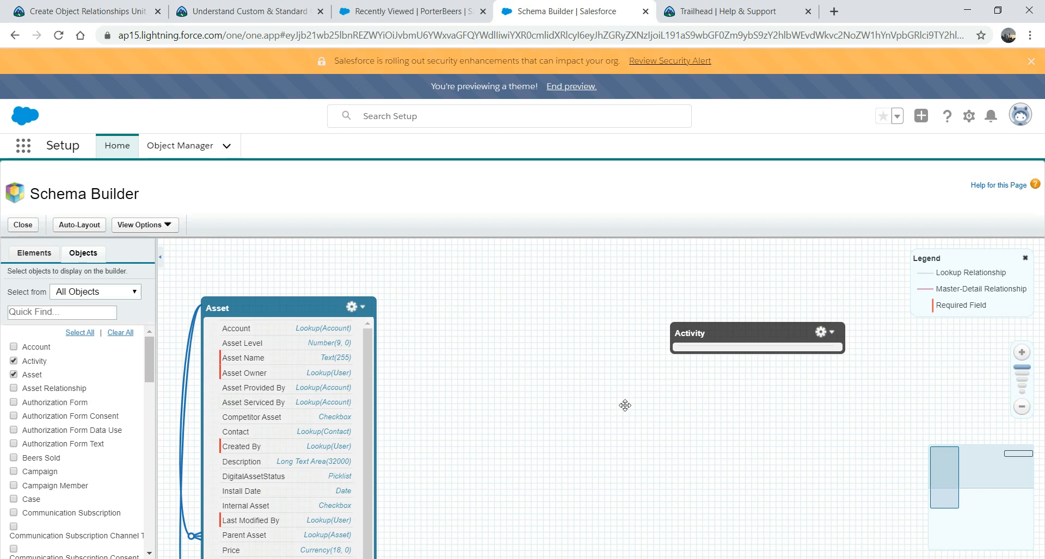
# Step: Reposition the Asset box up and right, zoom the schema out twice, then nudge it up-left
pyautogui.moveTo(245, 308); pyautogui.dragTo(284, 255)
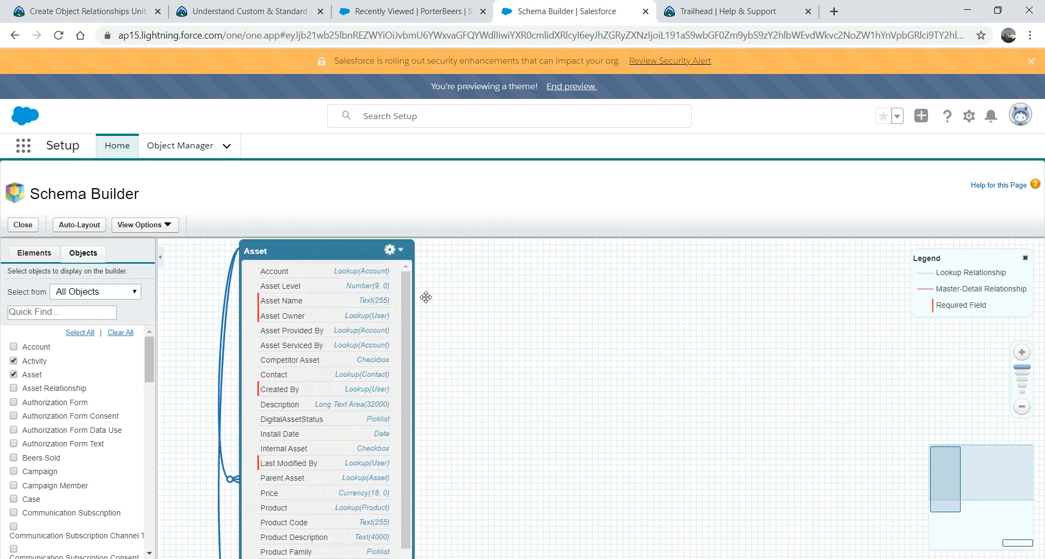
pyautogui.click(1022, 408)
pyautogui.click(1022, 408)
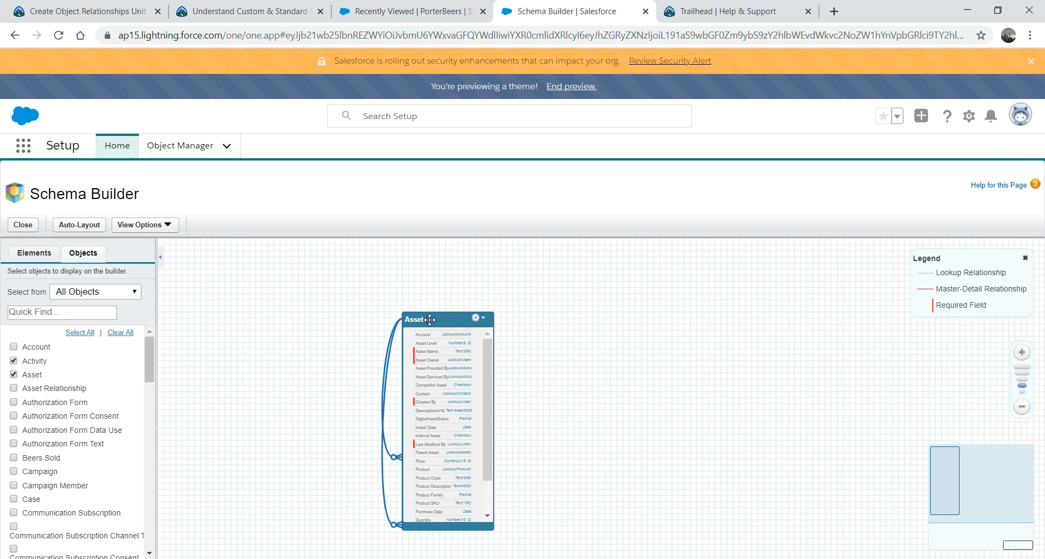
pyautogui.moveTo(430, 320); pyautogui.dragTo(416, 296)
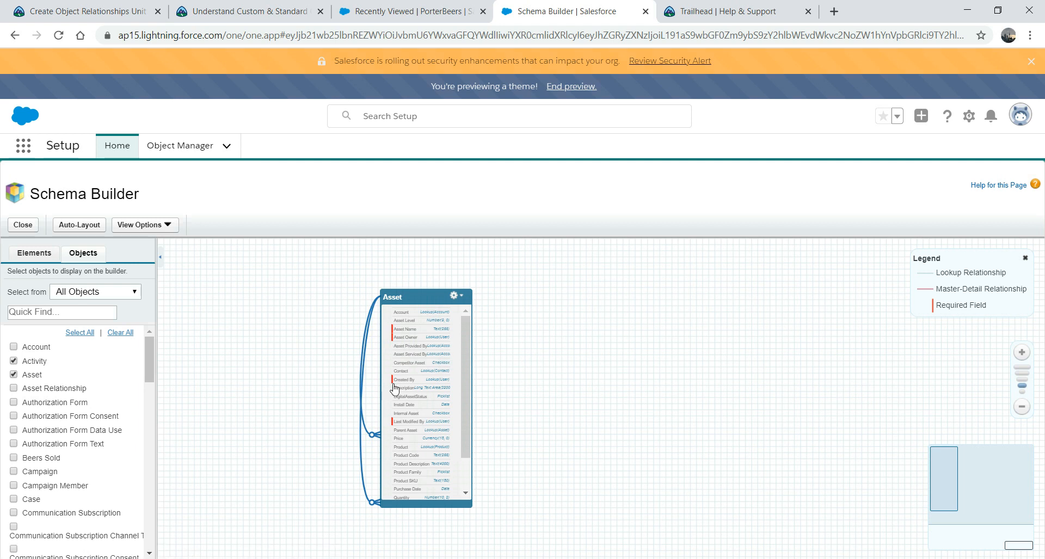
# Step: Untick Asset in the object list so no objects remain on the Schema Builder canvas
pyautogui.moveTo(466, 379); pyautogui.dragTo(457, 346)
pyautogui.click(14, 377)
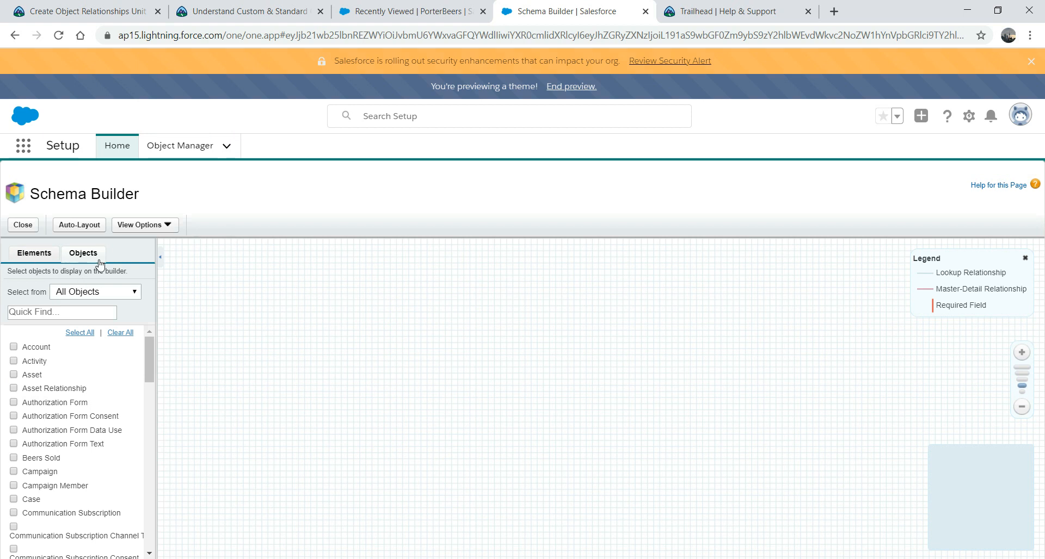
# Step: Drop a new custom object on the canvas labelled LagerBeer, plural LagerBeers
pyautogui.click(29, 256)
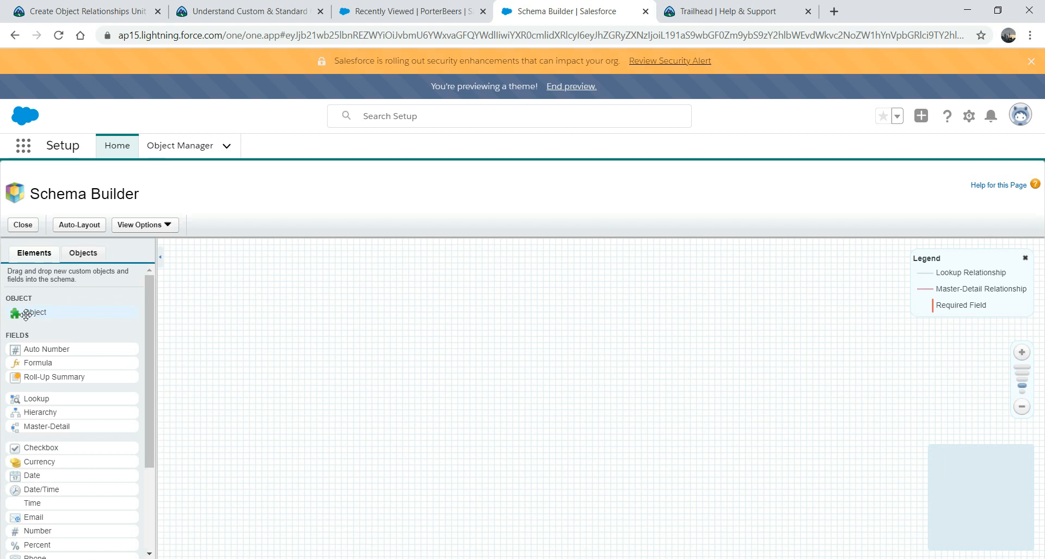
pyautogui.moveTo(184, 314); pyautogui.dragTo(451, 327)
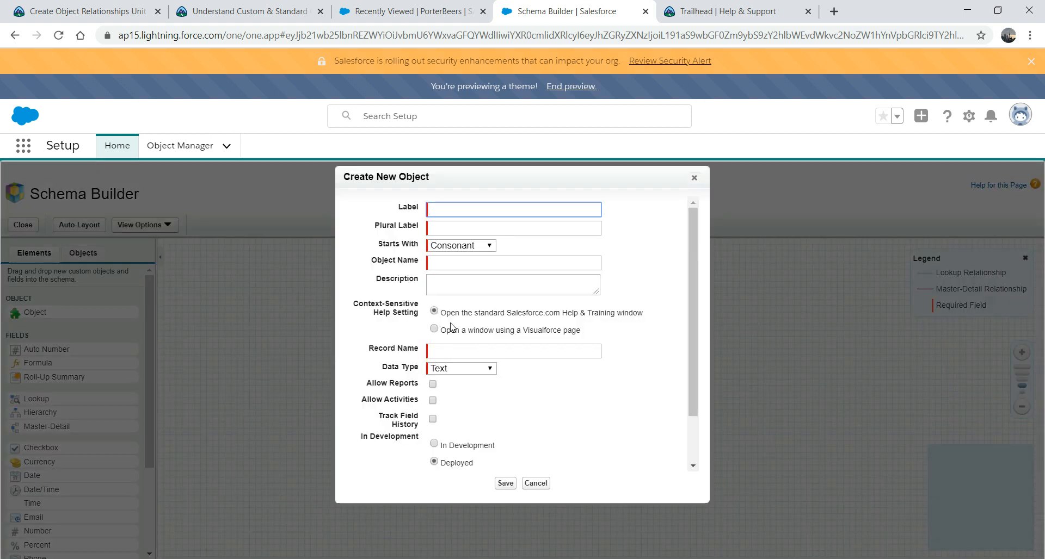
pyautogui.write('LagerBeer')
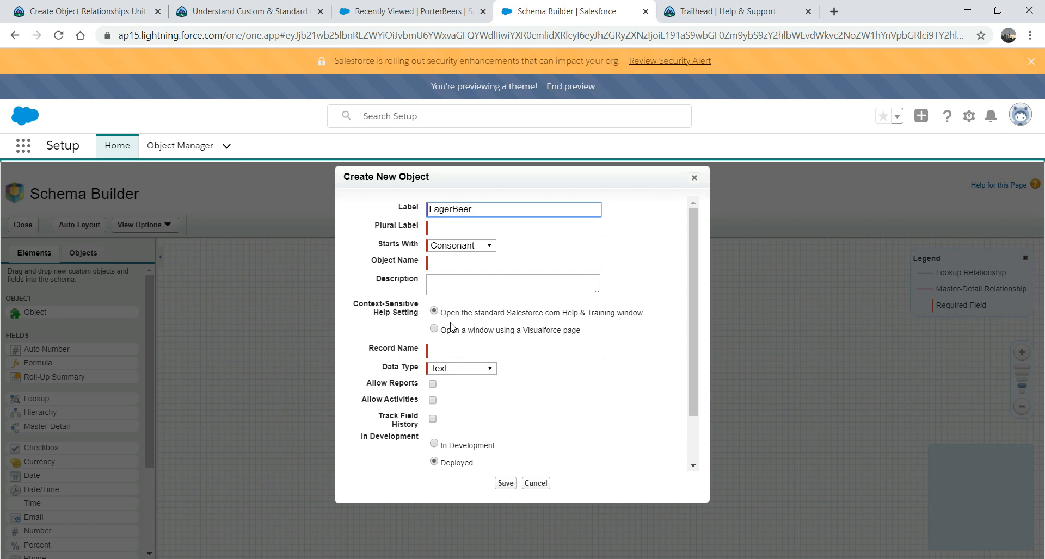
pyautogui.press('Tab')
pyautogui.write('La')
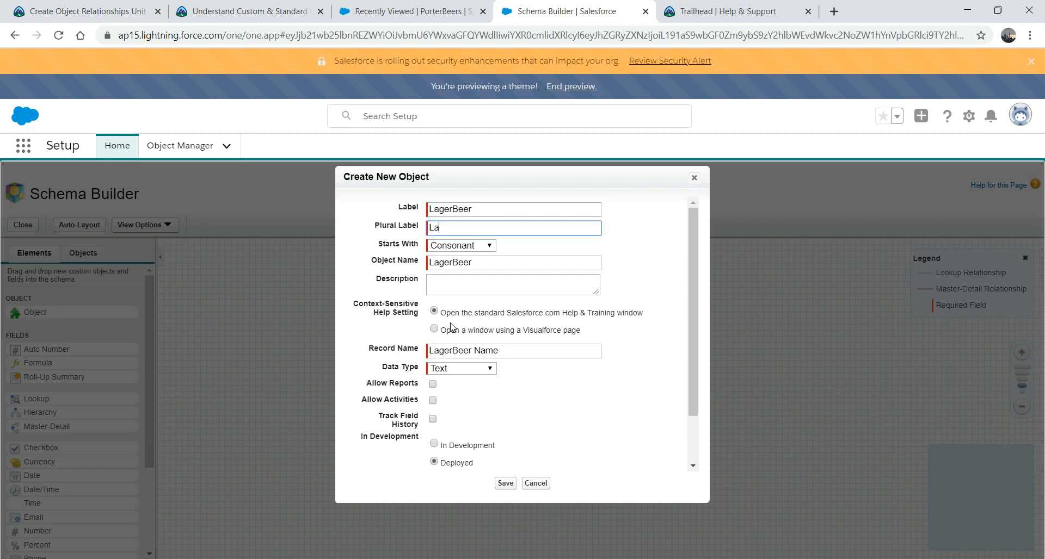
pyautogui.write('gerBeers')
pyautogui.click(481, 283)
# Step: Enable reports, activities and field history tracking, then save the LagerBeer object
pyautogui.click(433, 384)
pyautogui.click(433, 401)
pyautogui.click(433, 419)
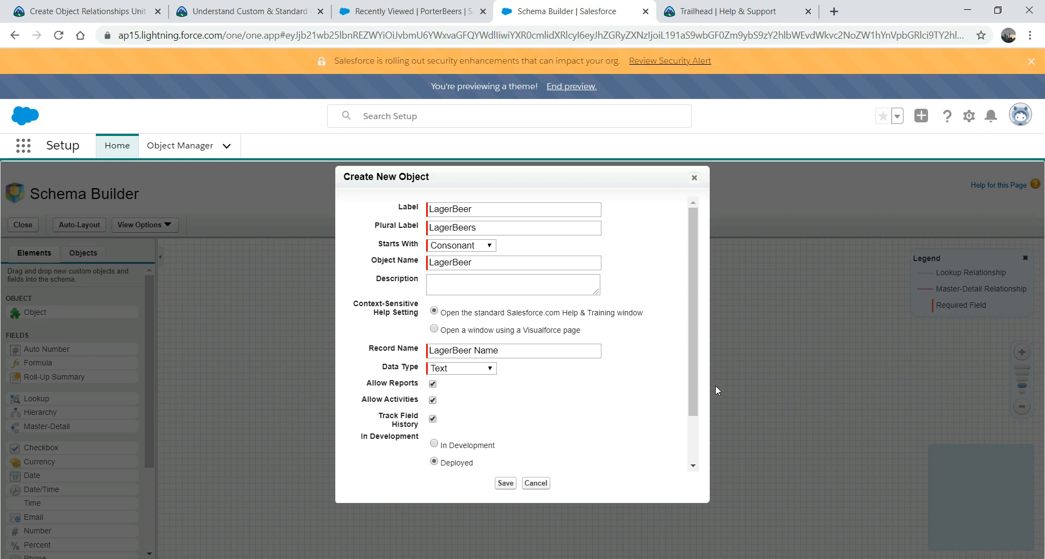
pyautogui.scroll(-2, 696, 390)
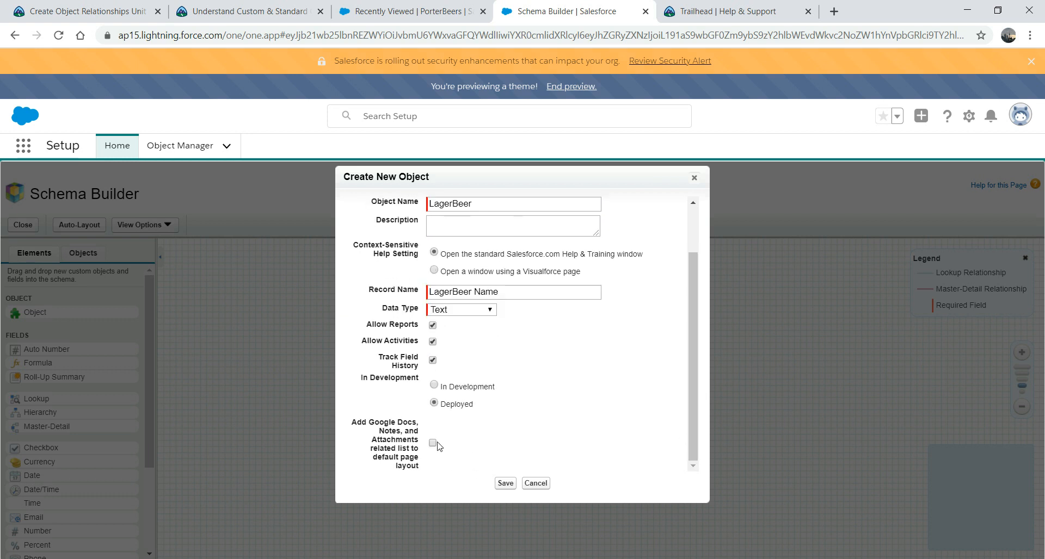
pyautogui.click(504, 484)
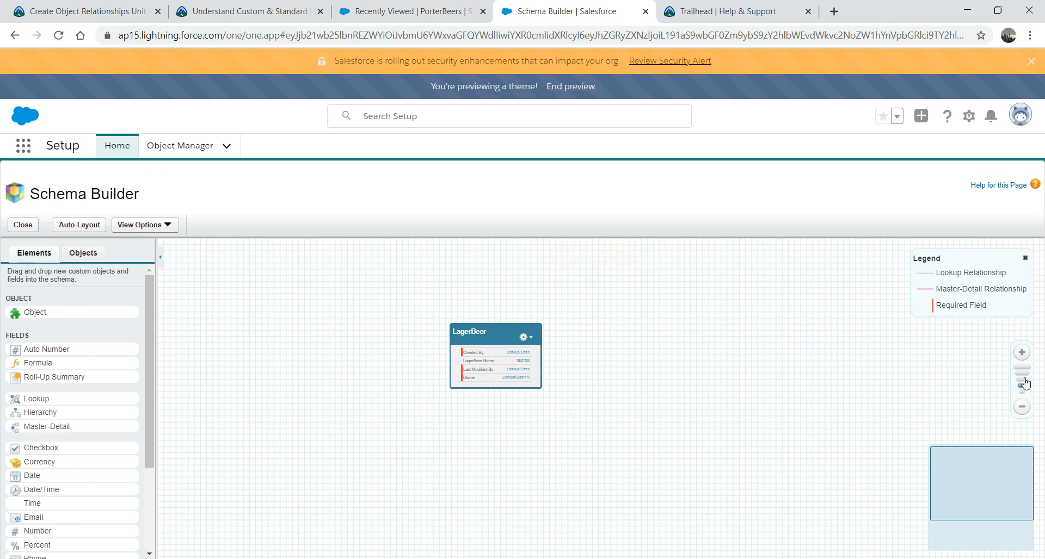
# Step: Add a required LagerName text field to LagerBeer, length 255, help text 'Lager beer name'
pyautogui.click(1024, 351)
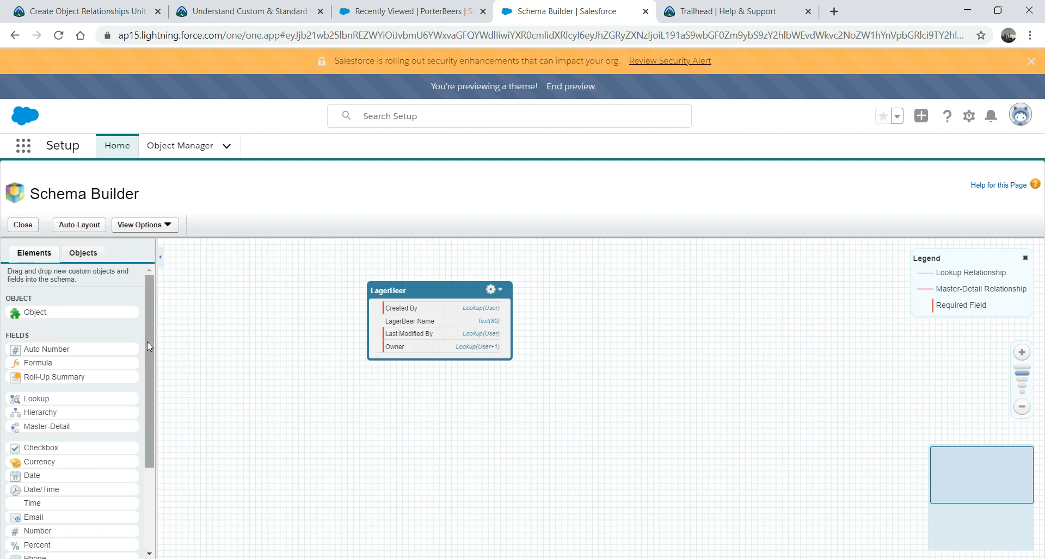
pyautogui.moveTo(150, 340); pyautogui.dragTo(148, 424)
pyautogui.moveTo(30, 475); pyautogui.dragTo(400, 321)
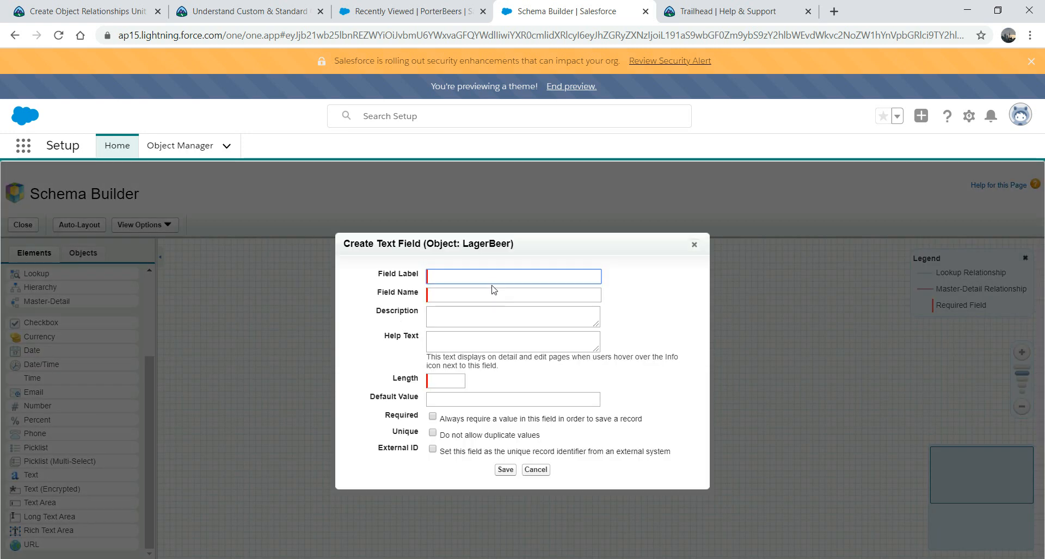
pyautogui.write('LagerName')
pyautogui.press('Tab')
pyautogui.press('Tab')
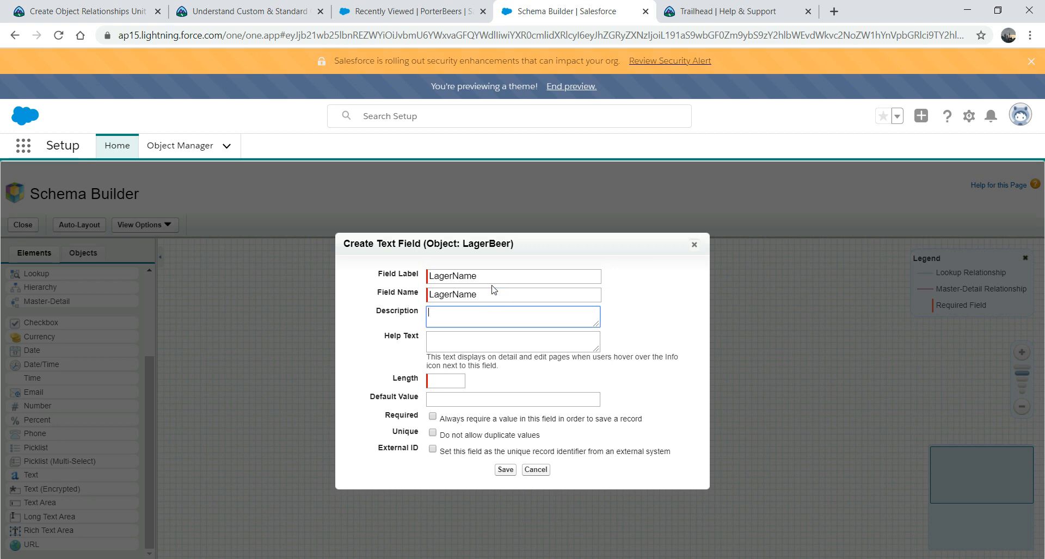
pyautogui.click(460, 346)
pyautogui.write('Lager')
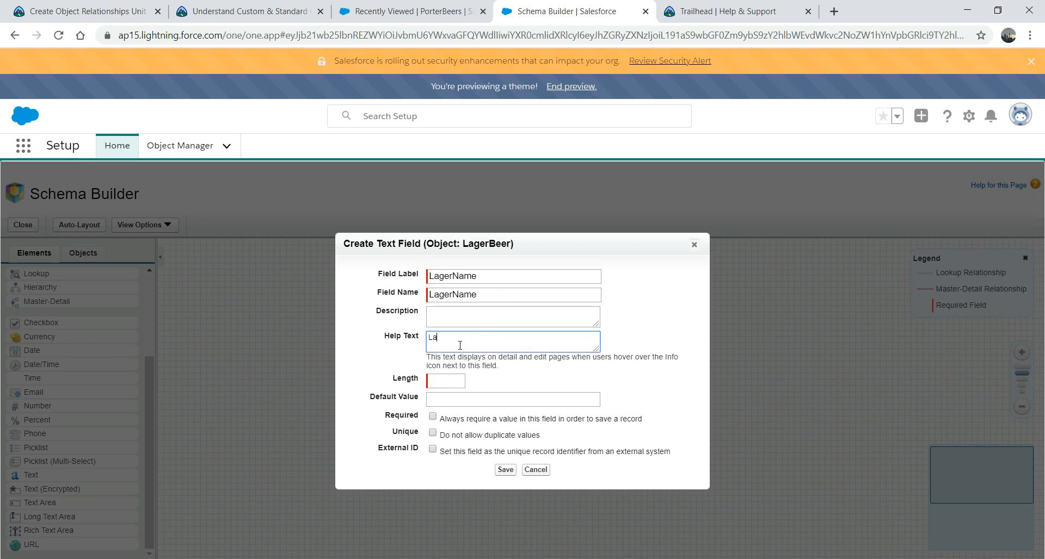
pyautogui.write(' beer name')
pyautogui.click(451, 381)
pyautogui.write('255')
pyautogui.click(433, 417)
pyautogui.click(505, 469)
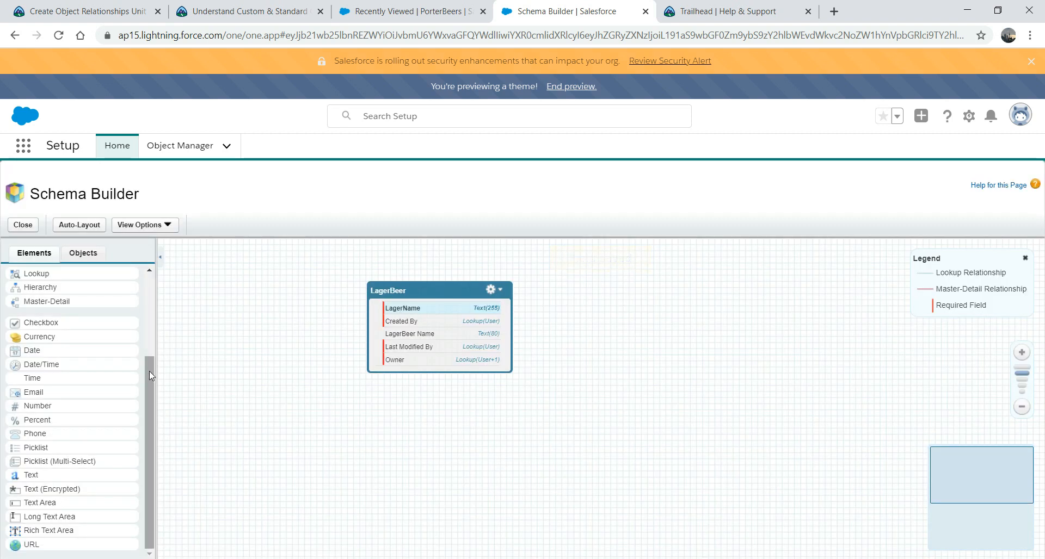
# Step: Add a required LagerAmount currency field to LagerBeer with help text 'Lager Amount'
pyautogui.moveTo(42, 338); pyautogui.dragTo(433, 342)
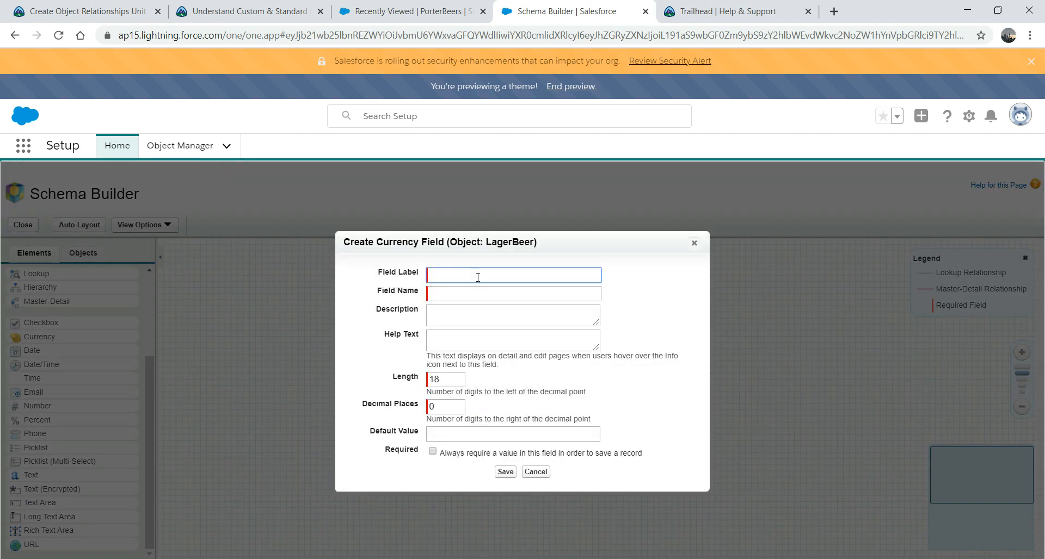
pyautogui.write('LagerAmount')
pyautogui.press('Tab')
pyautogui.press('Tab')
pyautogui.press('Tab')
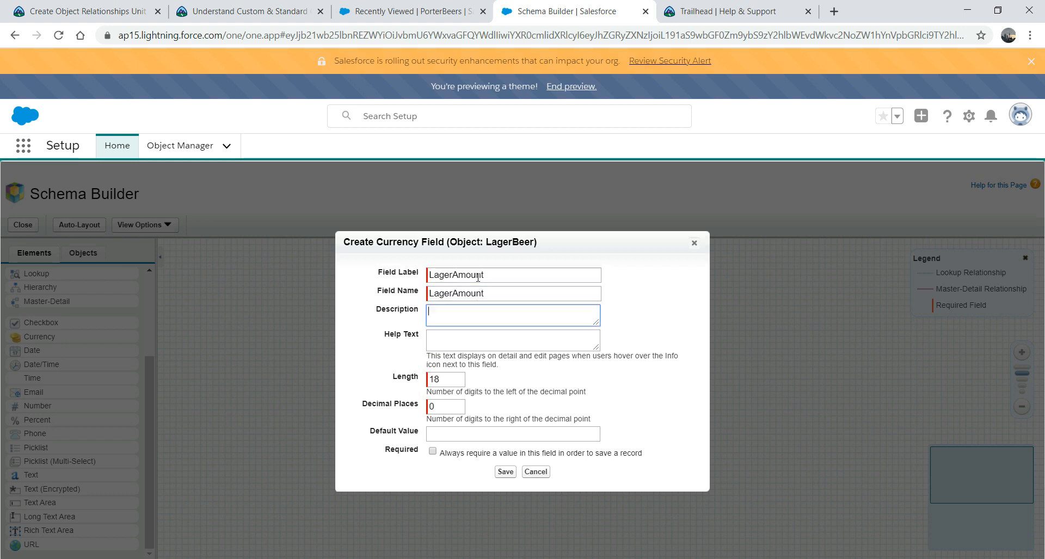
pyautogui.write('La')
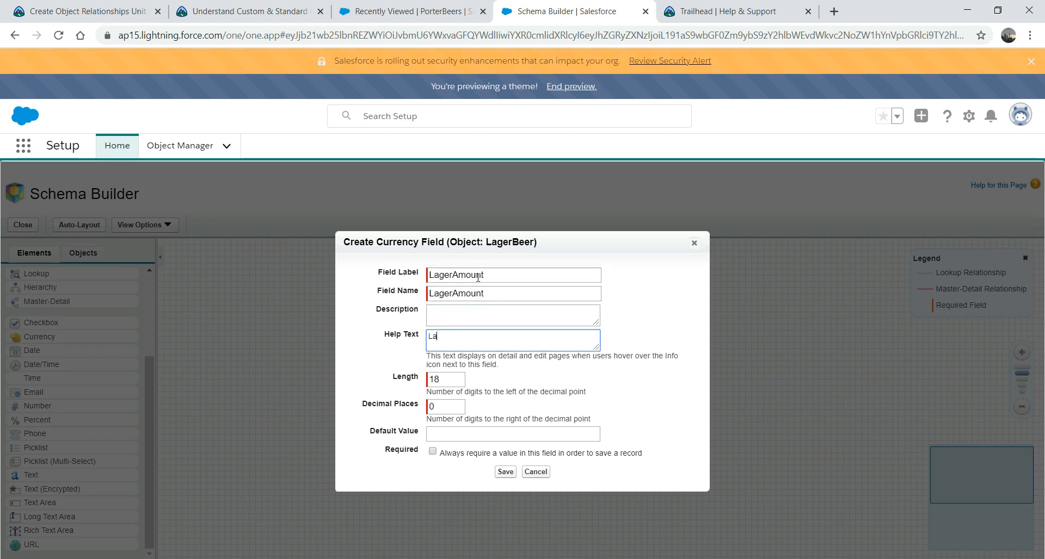
pyautogui.write('ger Amount')
pyautogui.click(433, 452)
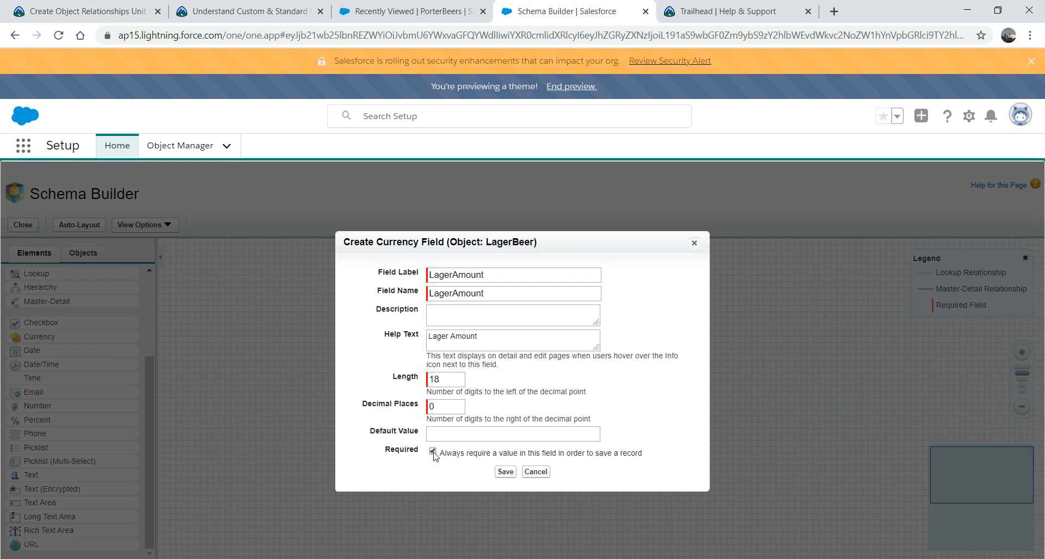
pyautogui.click(507, 472)
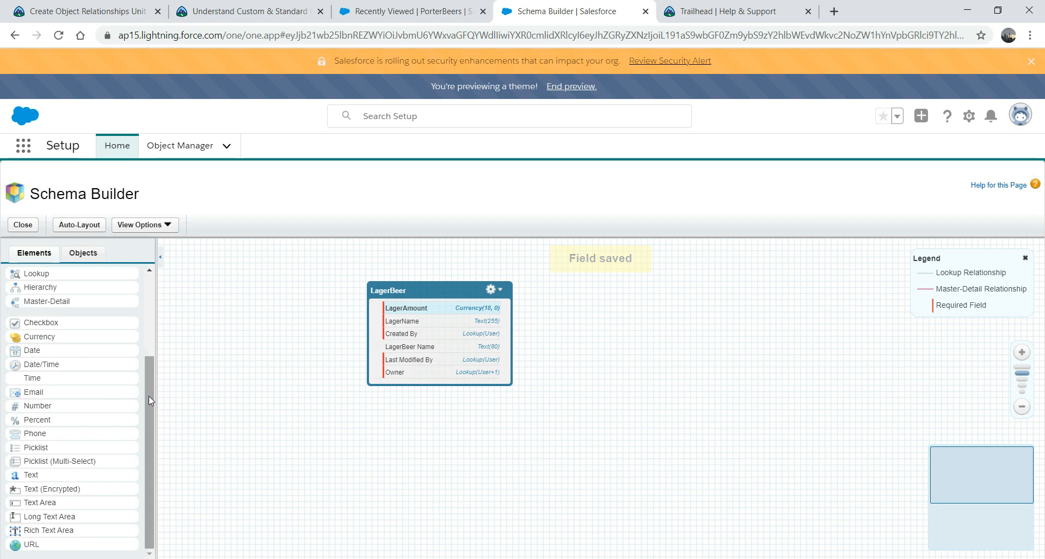
# Step: Add a Company lookup field related to Account, help text 'This is Lager company', and save
pyautogui.moveTo(149, 396); pyautogui.dragTo(153, 360)
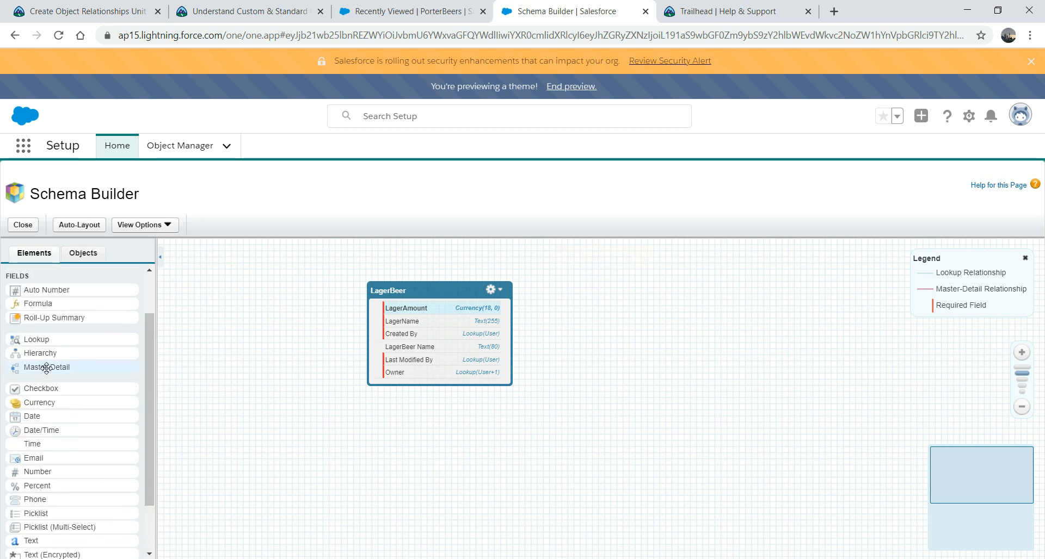
pyautogui.moveTo(32, 339); pyautogui.dragTo(428, 337)
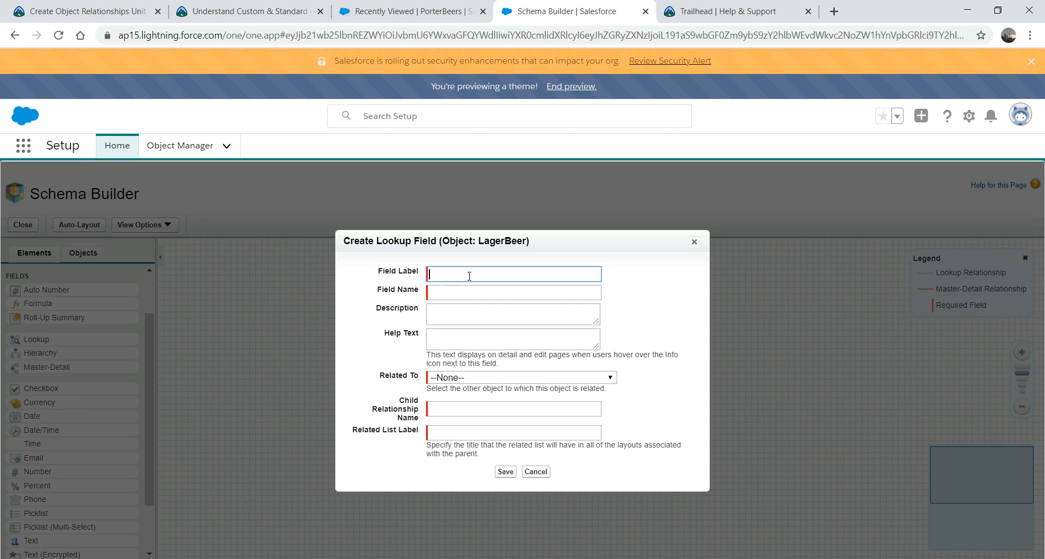
pyautogui.write('Copany')
pyautogui.press('BackSpace')
pyautogui.press('BackSpace')
pyautogui.press('BackSpace')
pyautogui.press('BackSpace')
pyautogui.write('mpany')
pyautogui.press('Tab')
pyautogui.press('Tab')
pyautogui.press('Tab')
pyautogui.write('This is Lager company')
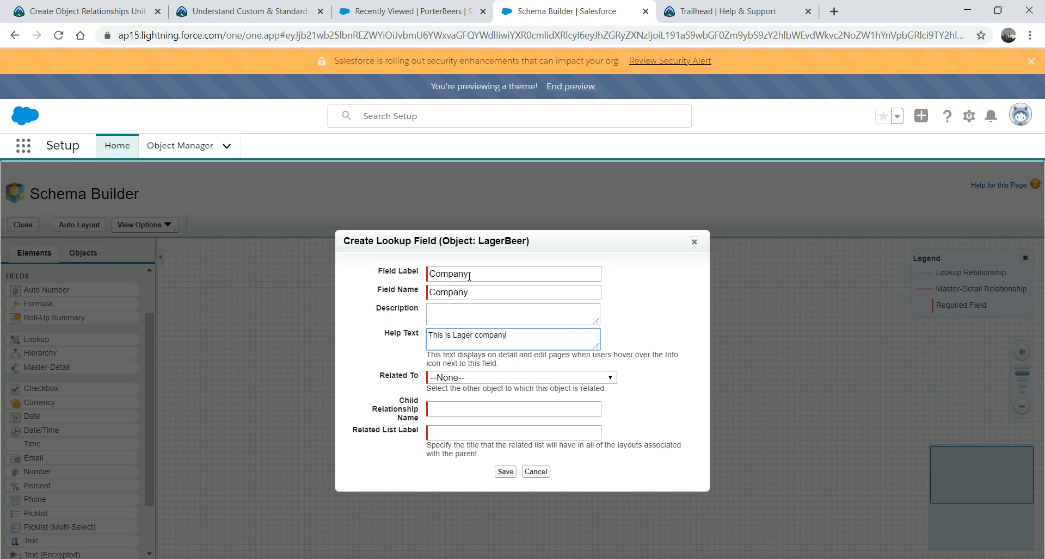
pyautogui.click(613, 378)
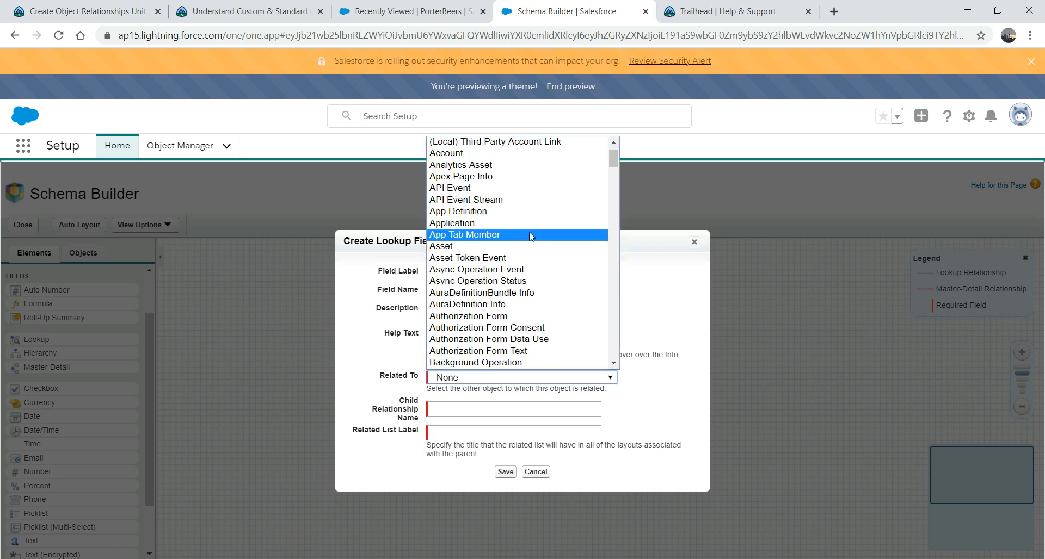
pyautogui.click(492, 156)
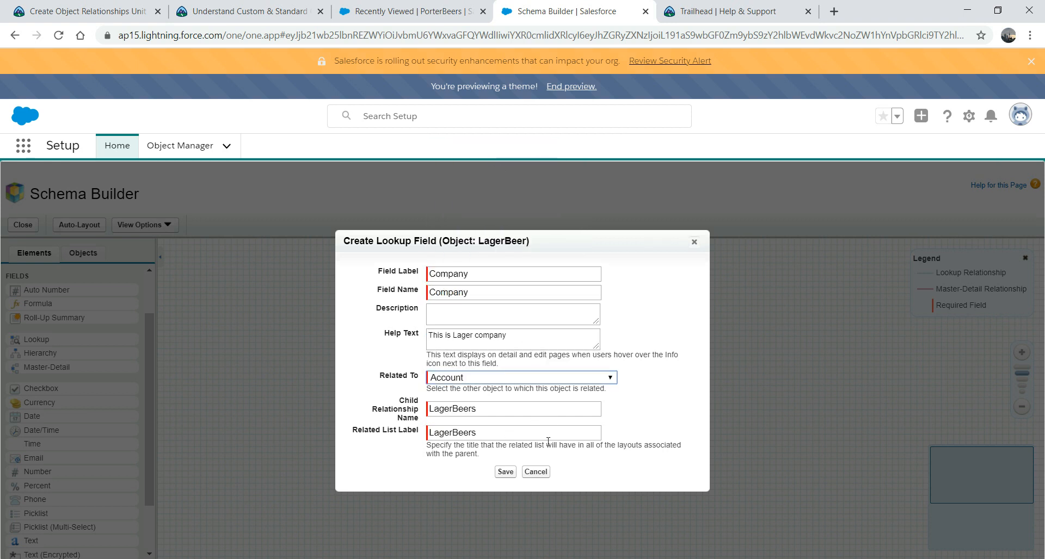
pyautogui.click(504, 472)
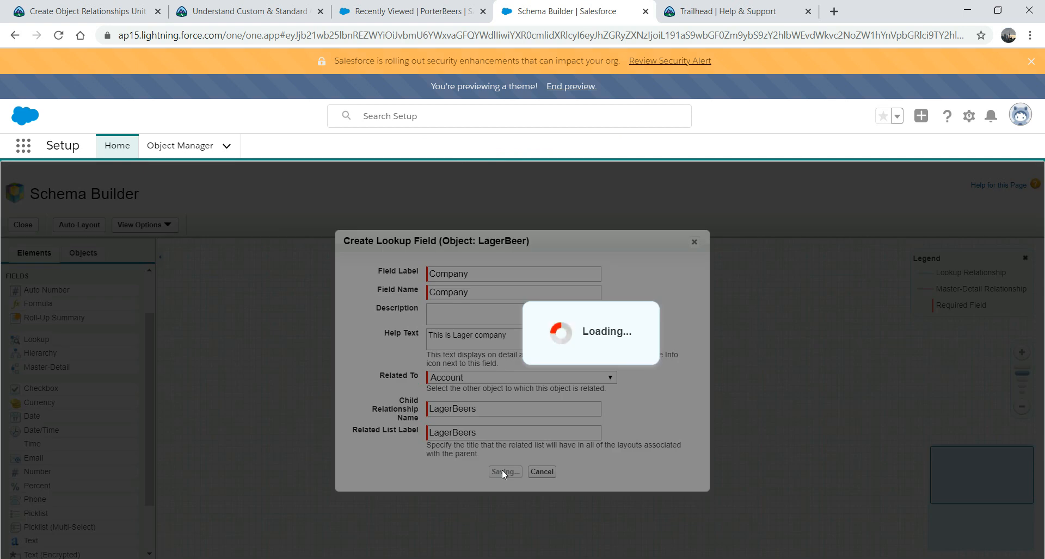